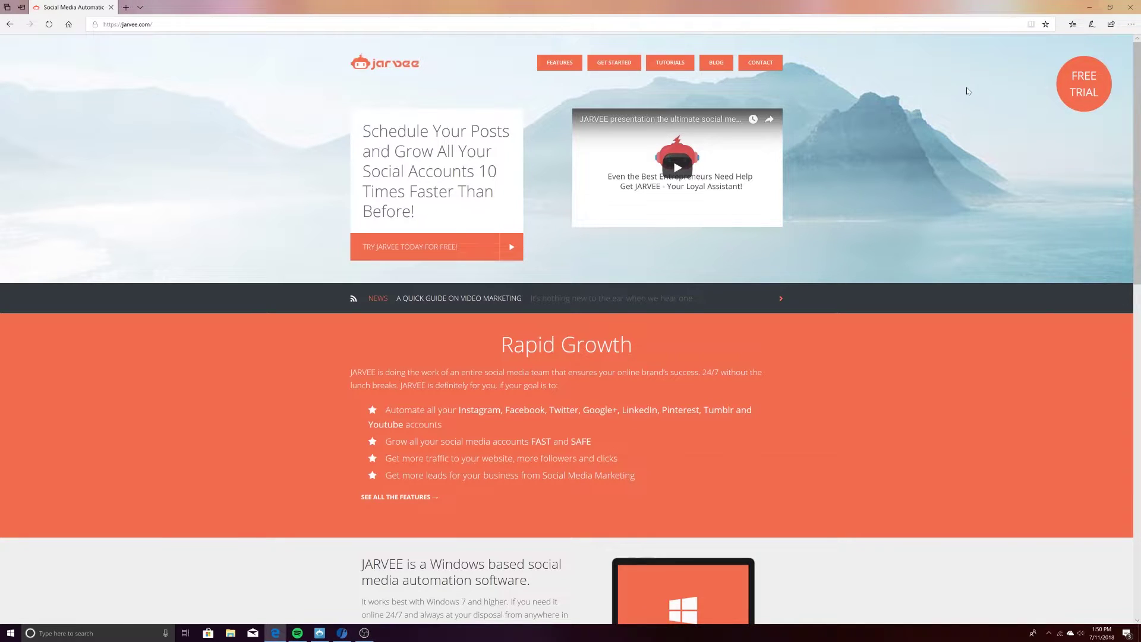
pyautogui.scroll(-5, 957, 197)
pyautogui.scroll(-9, 957, 198)
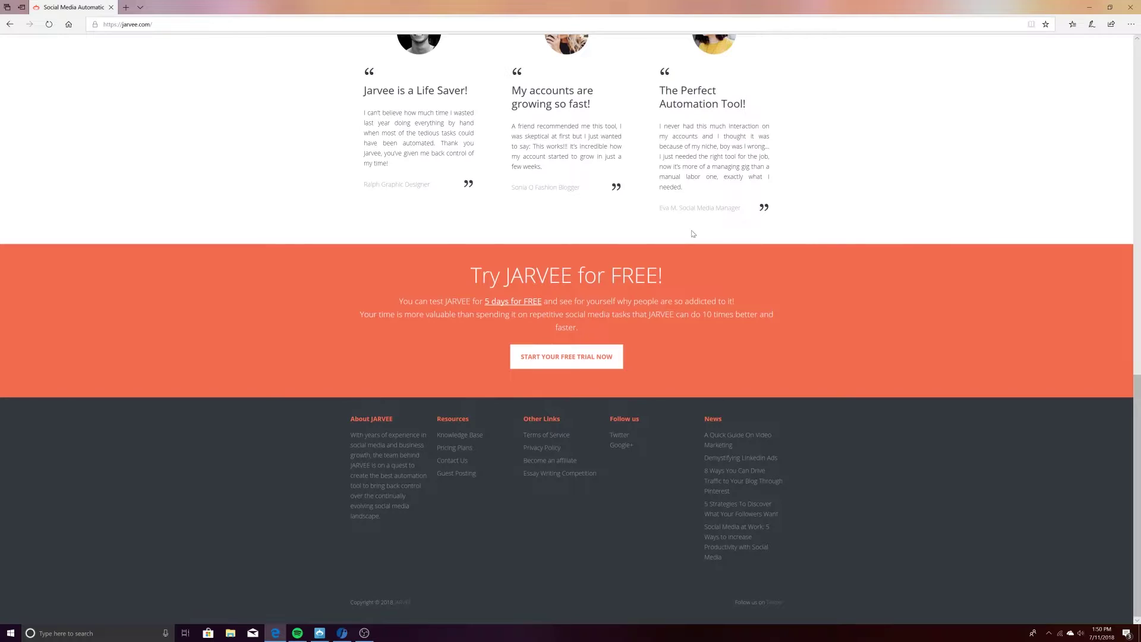
pyautogui.press('Home')
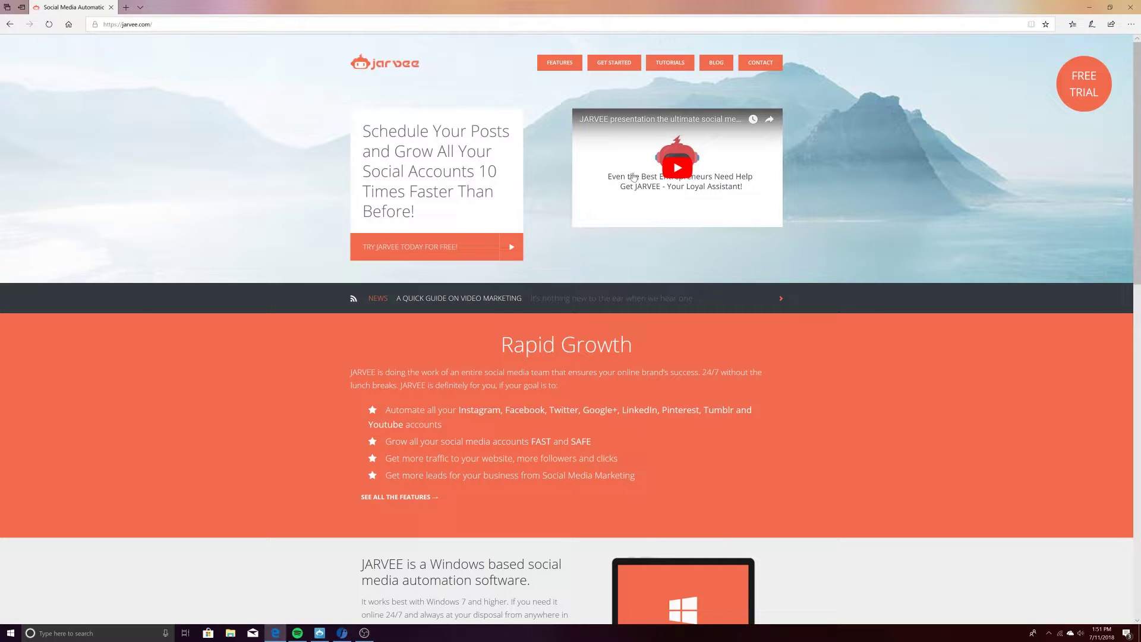
pyautogui.scroll(-15, 634, 177)
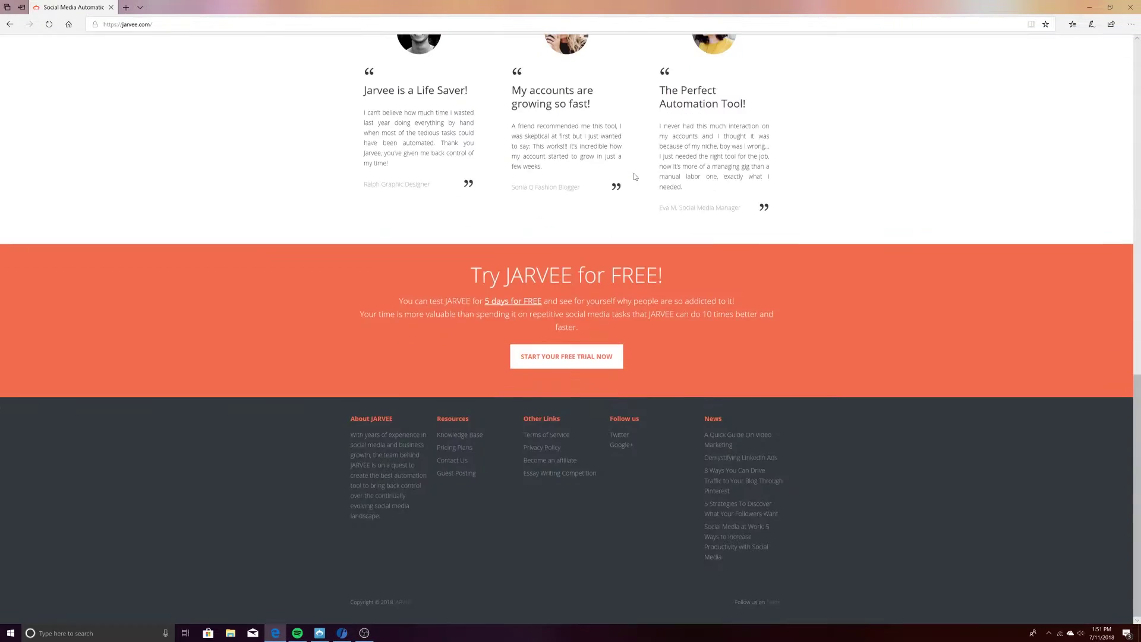
pyautogui.scroll(5, 581, 240)
pyautogui.scroll(-5, 583, 327)
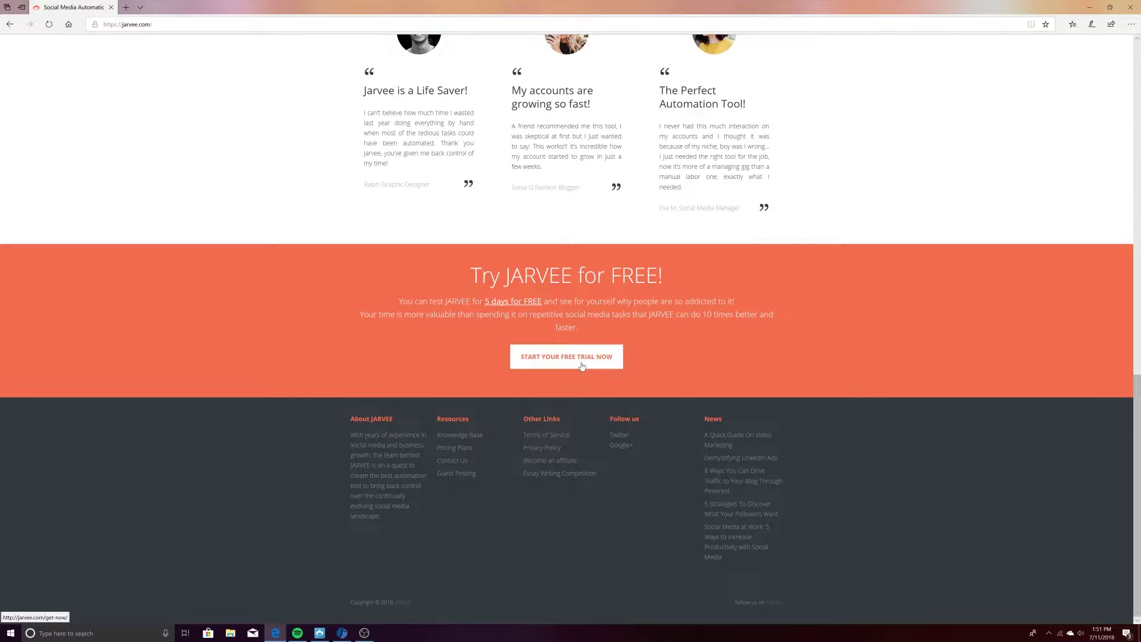
pyautogui.scroll(15, 581, 366)
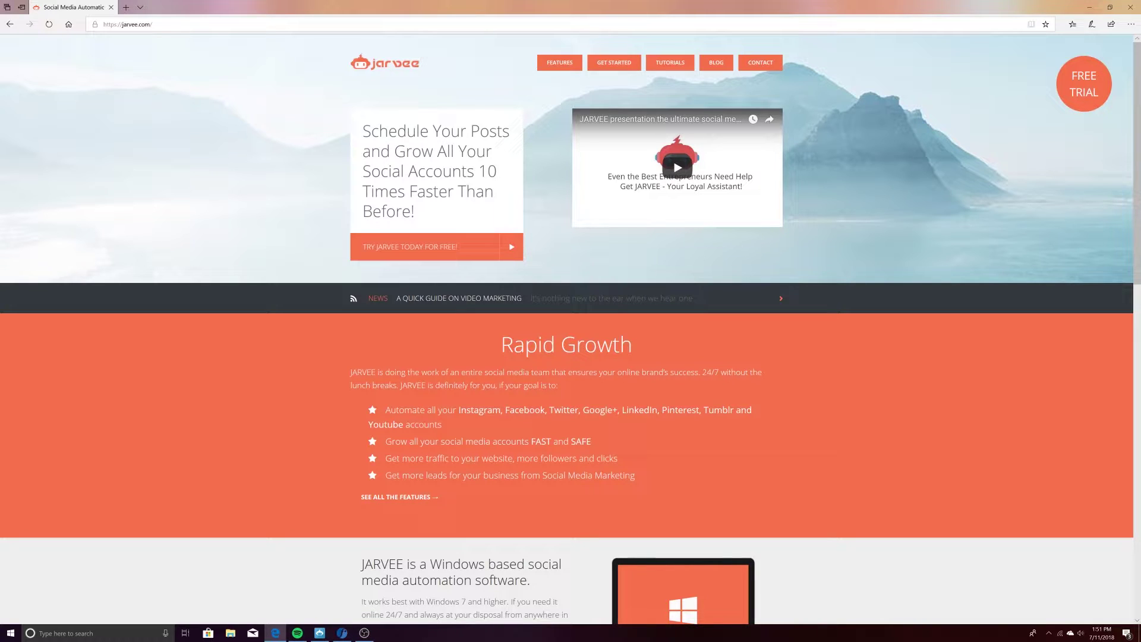
pyautogui.scroll(-5, 490, 159)
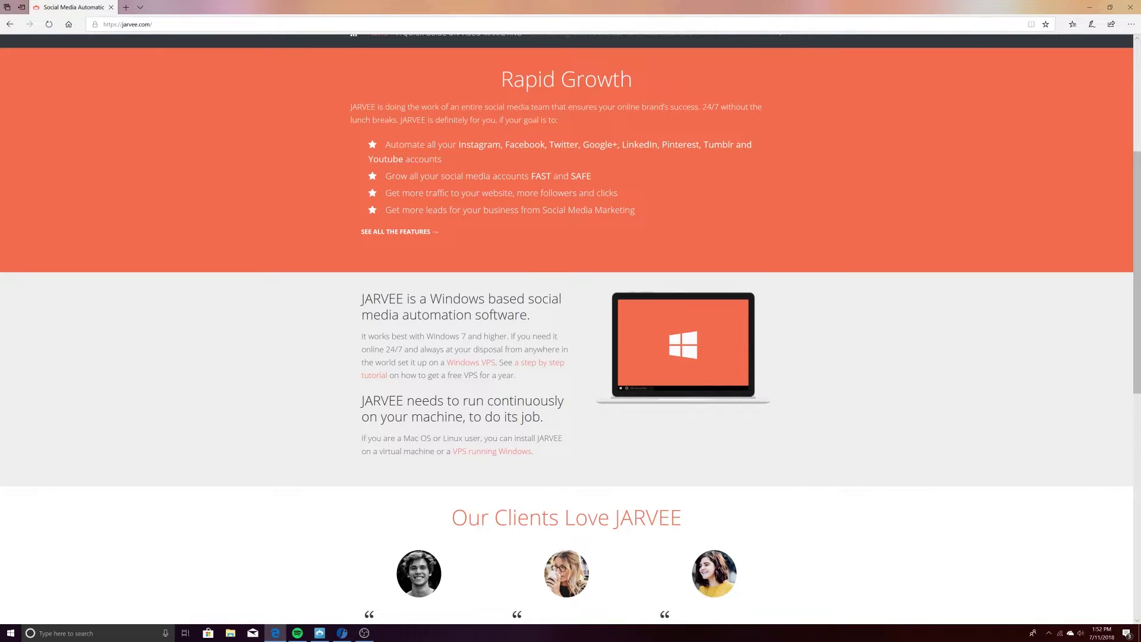
pyautogui.scroll(-3, 481, 220)
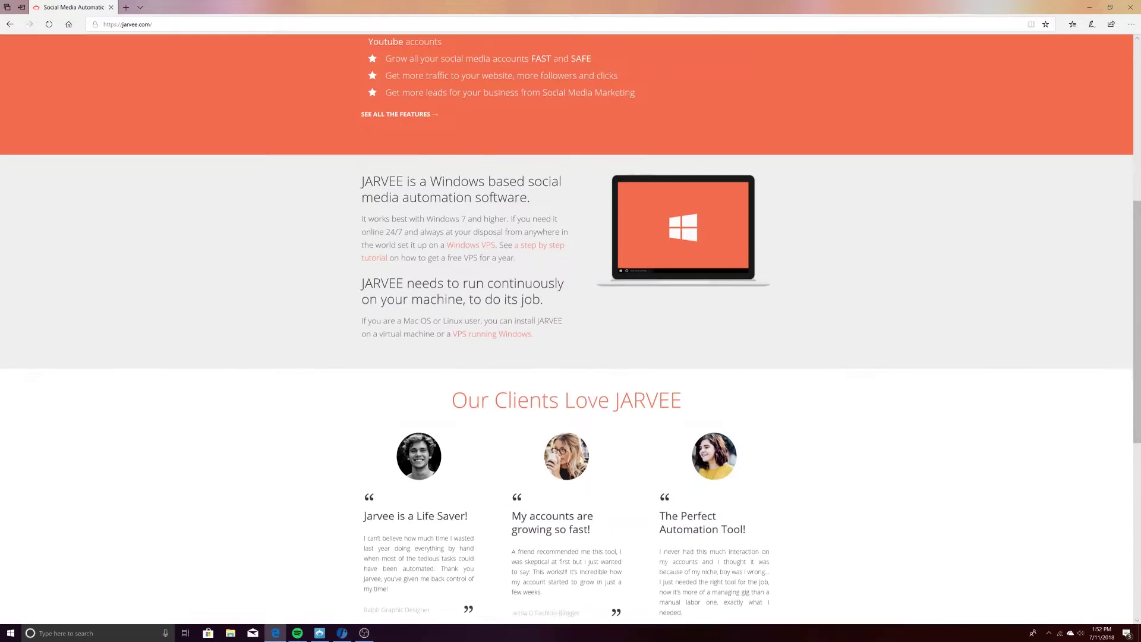
pyautogui.scroll(5, 476, 250)
pyautogui.scroll(3, 474, 261)
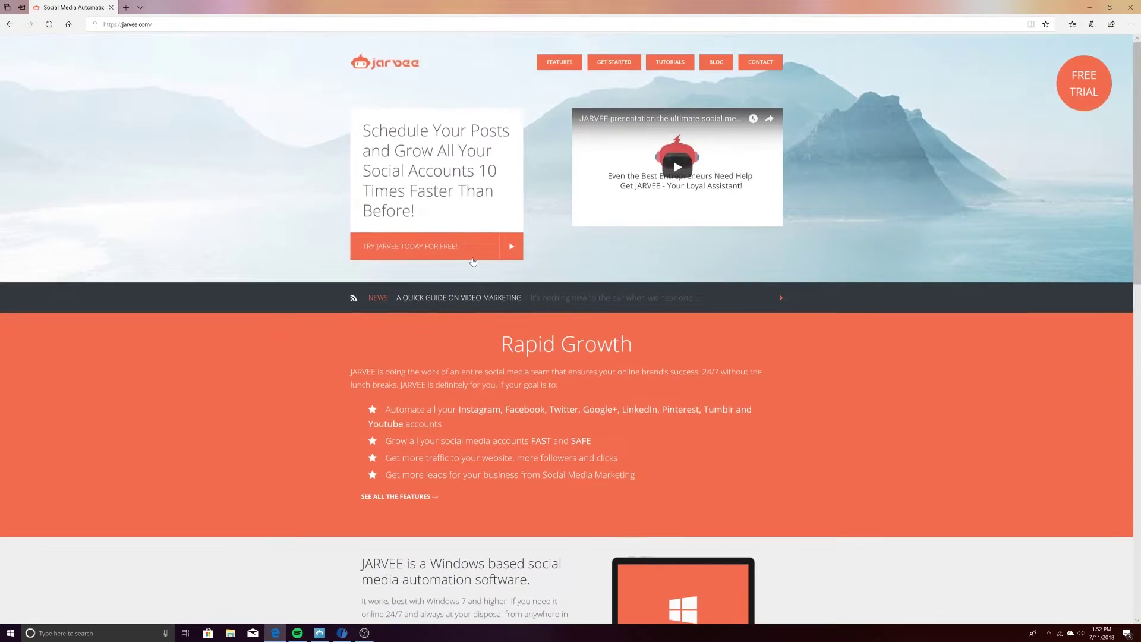
pyautogui.scroll(-6, 474, 261)
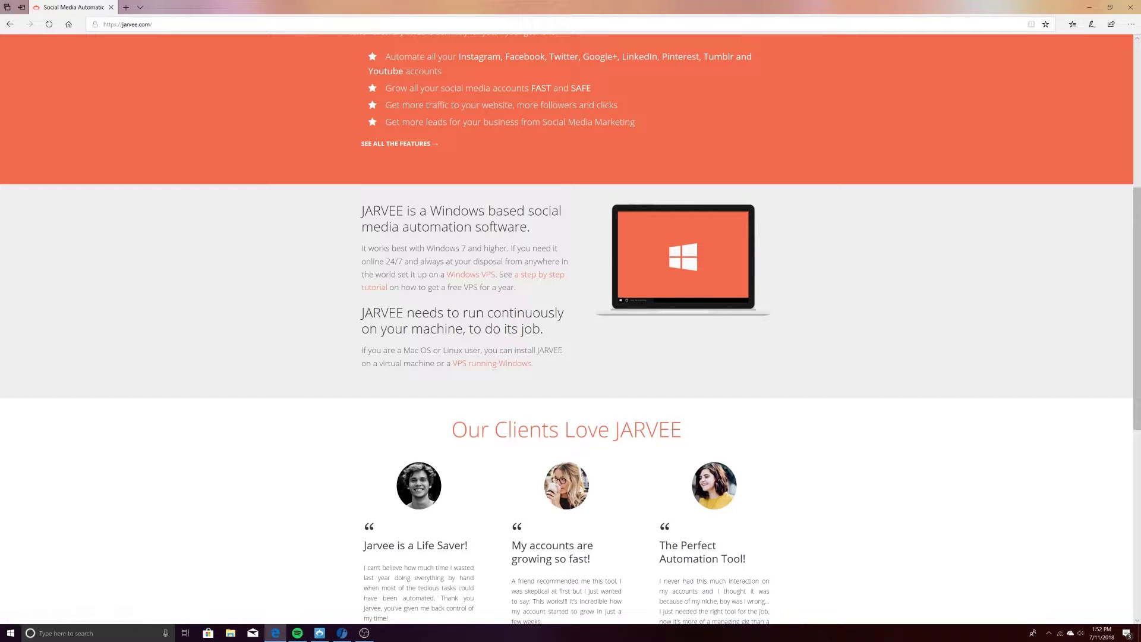
pyautogui.scroll(1, 462, 277)
pyautogui.scroll(5, 463, 275)
pyautogui.click(627, 63)
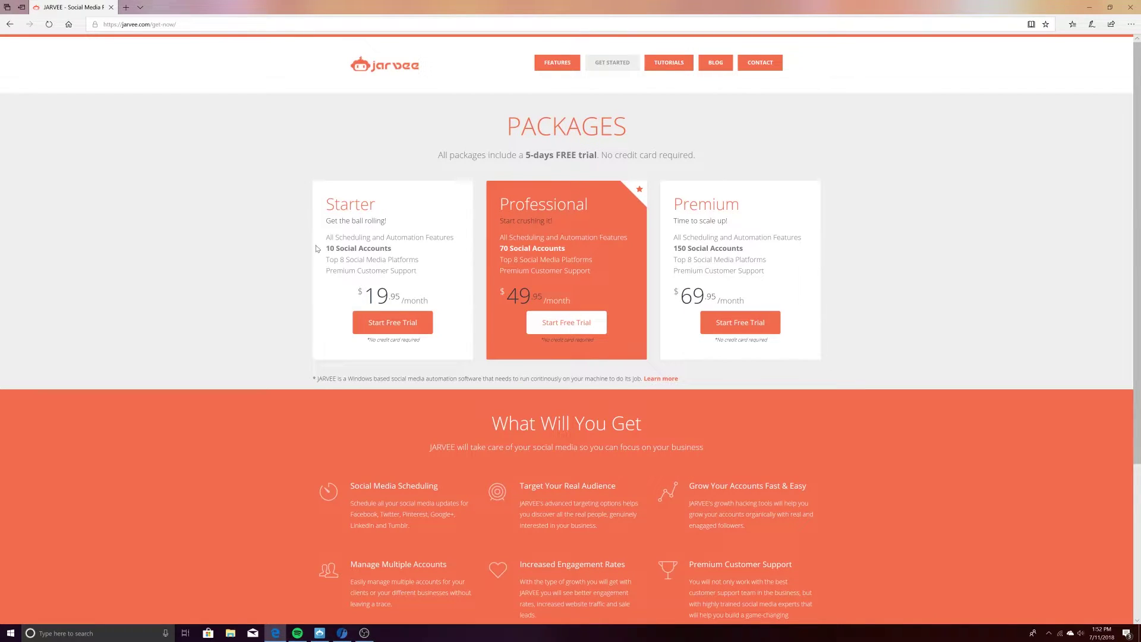
# Step: Highlight Starter's 10 Social Accounts and Top 8 Platforms, then Professional's 70 Social Accounts
pyautogui.moveTo(323, 248); pyautogui.dragTo(391, 248)
pyautogui.click(406, 249)
pyautogui.moveTo(326, 265); pyautogui.dragTo(416, 260)
pyautogui.click(427, 264)
pyautogui.moveTo(500, 248); pyautogui.dragTo(565, 248)
pyautogui.click(565, 247)
pyautogui.click(398, 327)
# Step: Bring the Jarvee window over the browser and show its Social Profiles accounts list
pyautogui.click(320, 634)
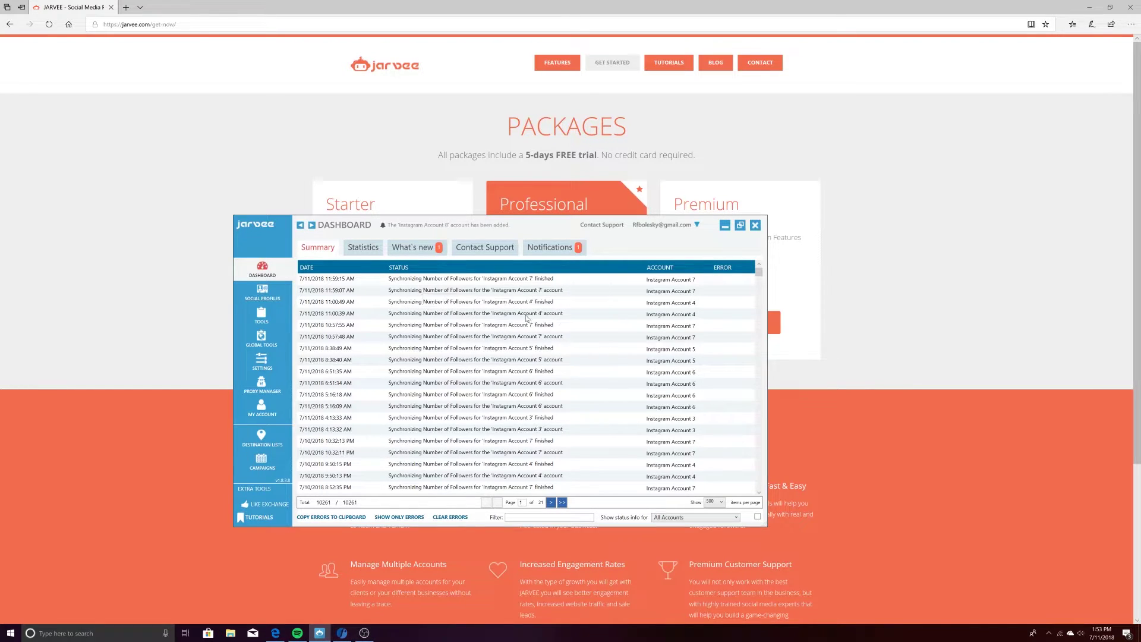
pyautogui.moveTo(759, 274)
pyautogui.mouseDown()
pyautogui.moveTo(760, 306)
pyautogui.moveTo(759, 272)
pyautogui.mouseUp()
pyautogui.moveTo(421, 226); pyautogui.dragTo(438, 263)
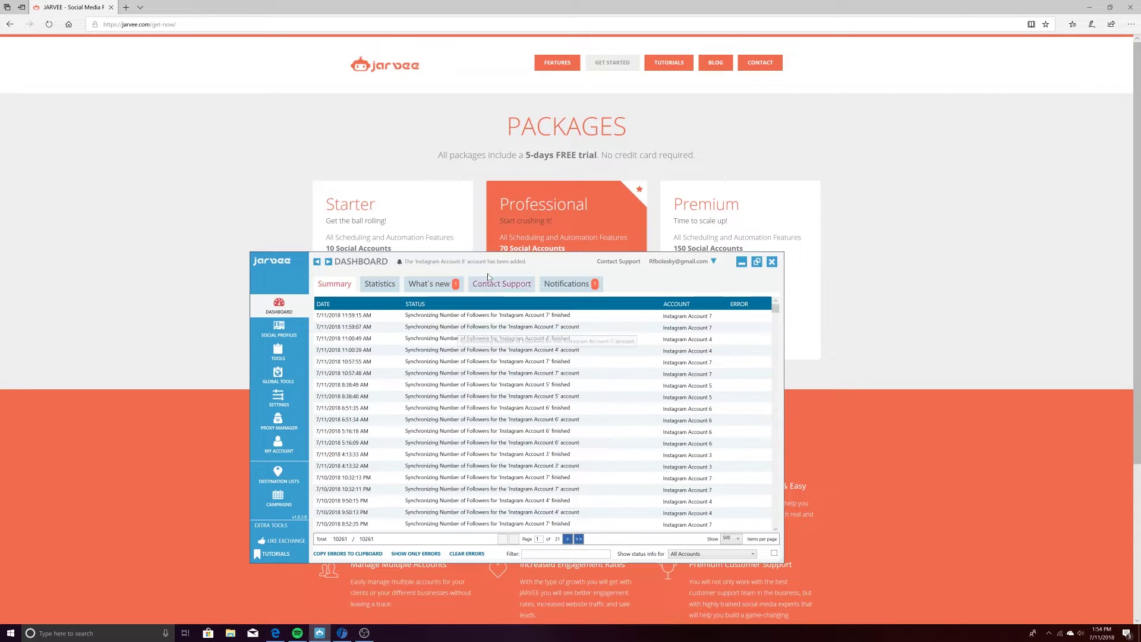
pyautogui.moveTo(489, 266); pyautogui.dragTo(533, 213)
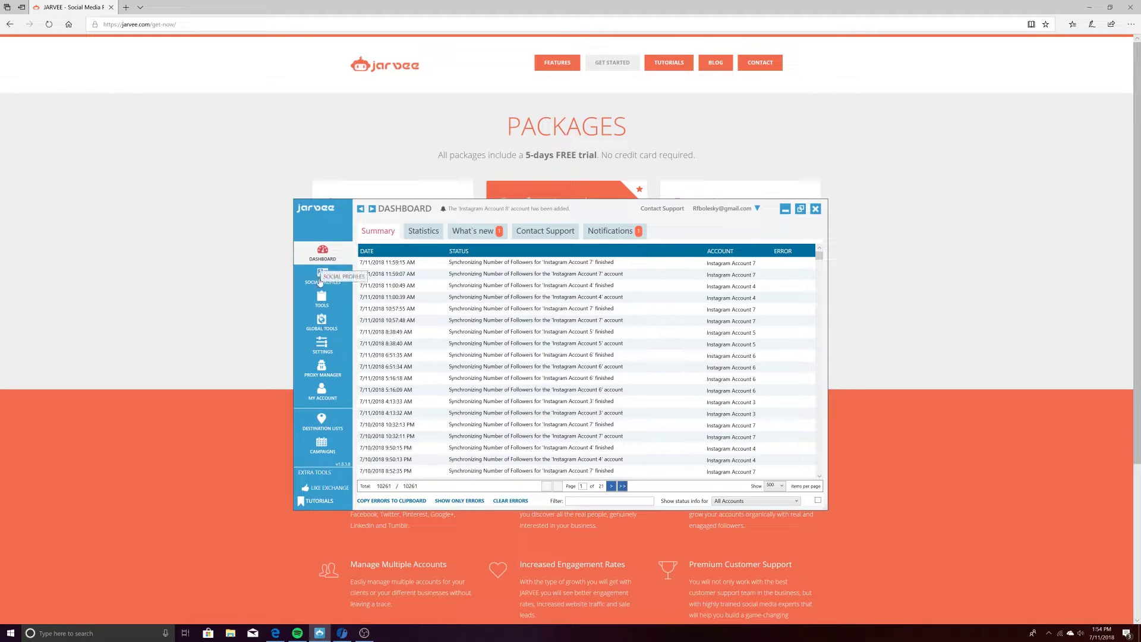
pyautogui.click(319, 281)
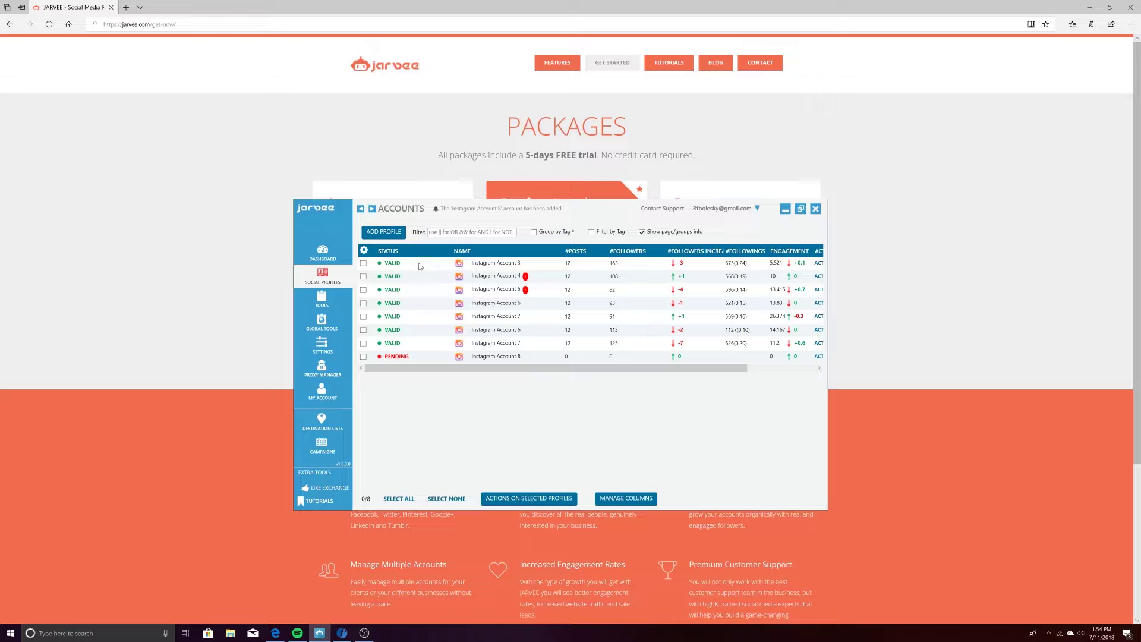
pyautogui.click(321, 300)
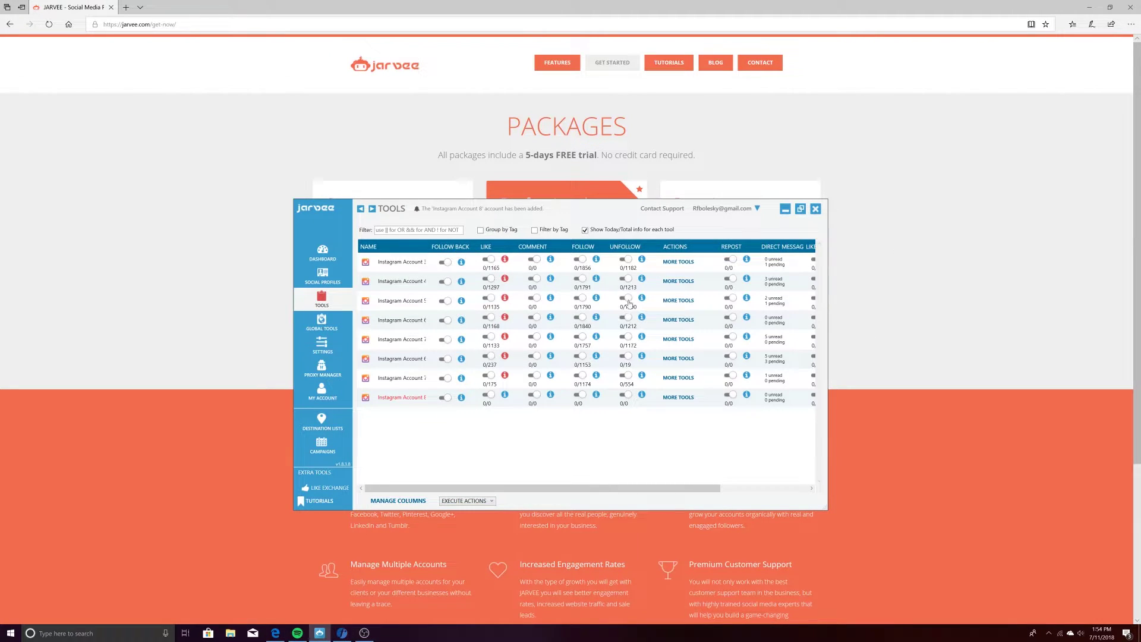
pyautogui.click(326, 326)
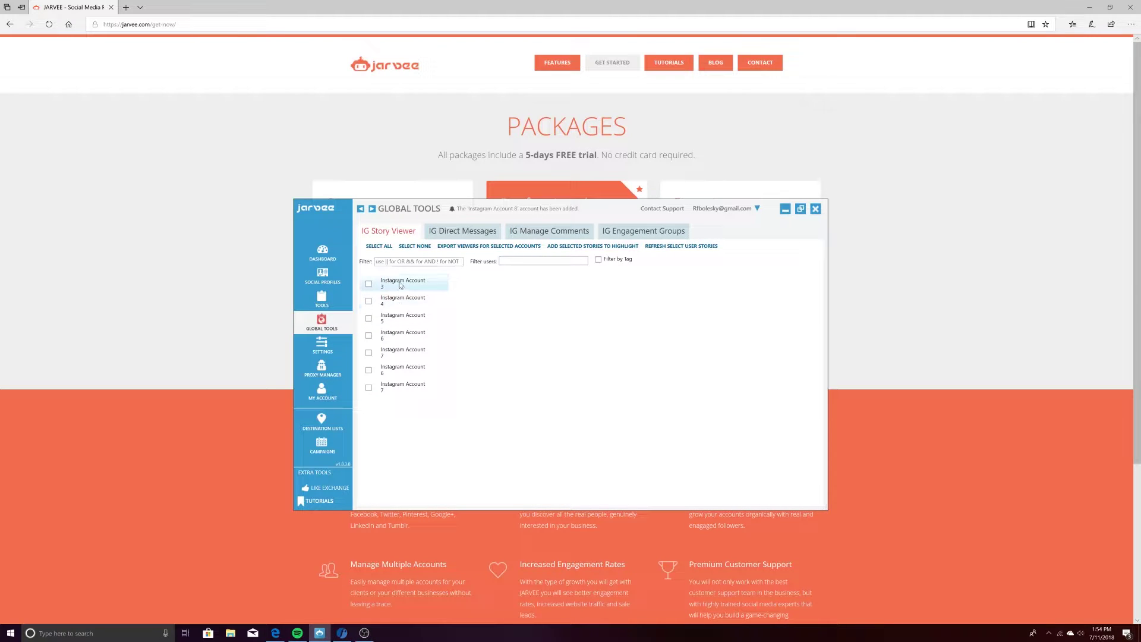
pyautogui.click(327, 348)
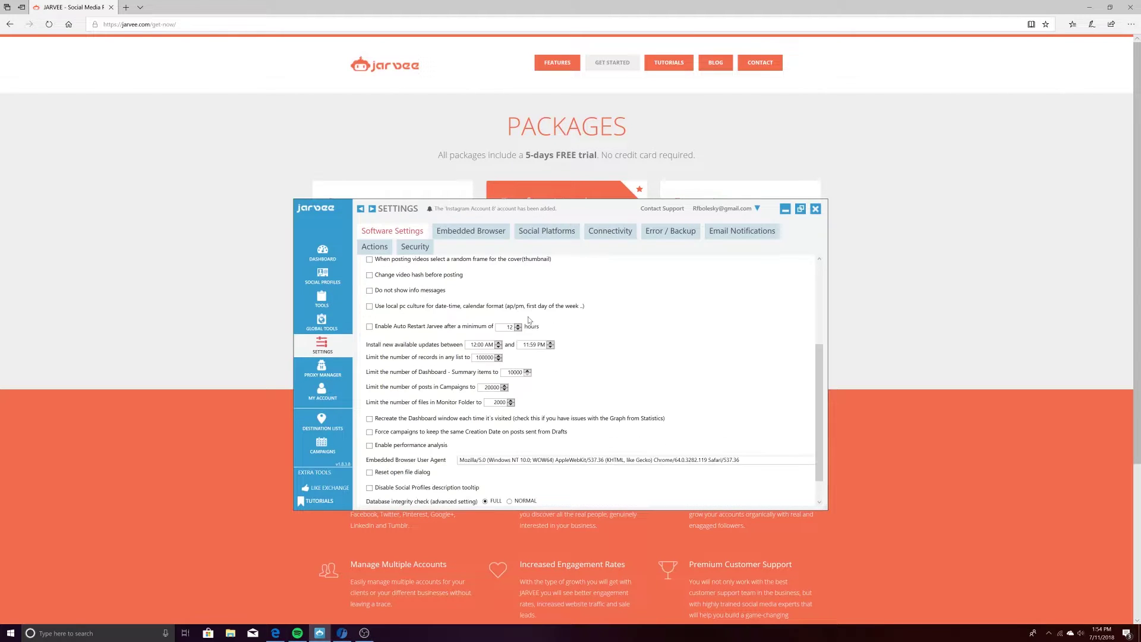
pyautogui.click(322, 366)
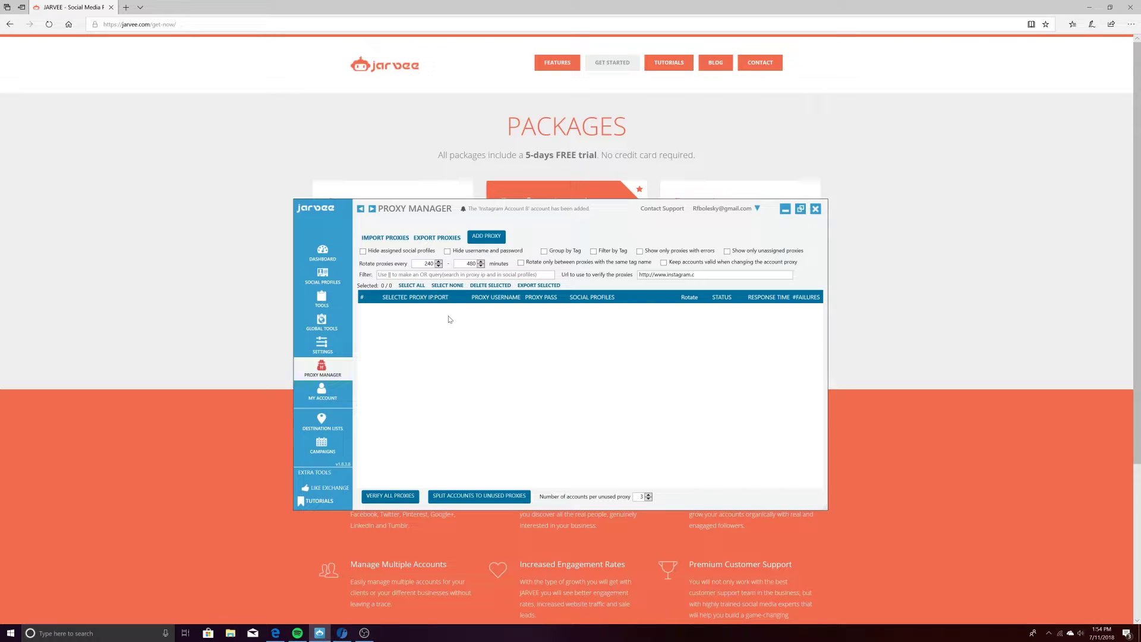
pyautogui.click(325, 279)
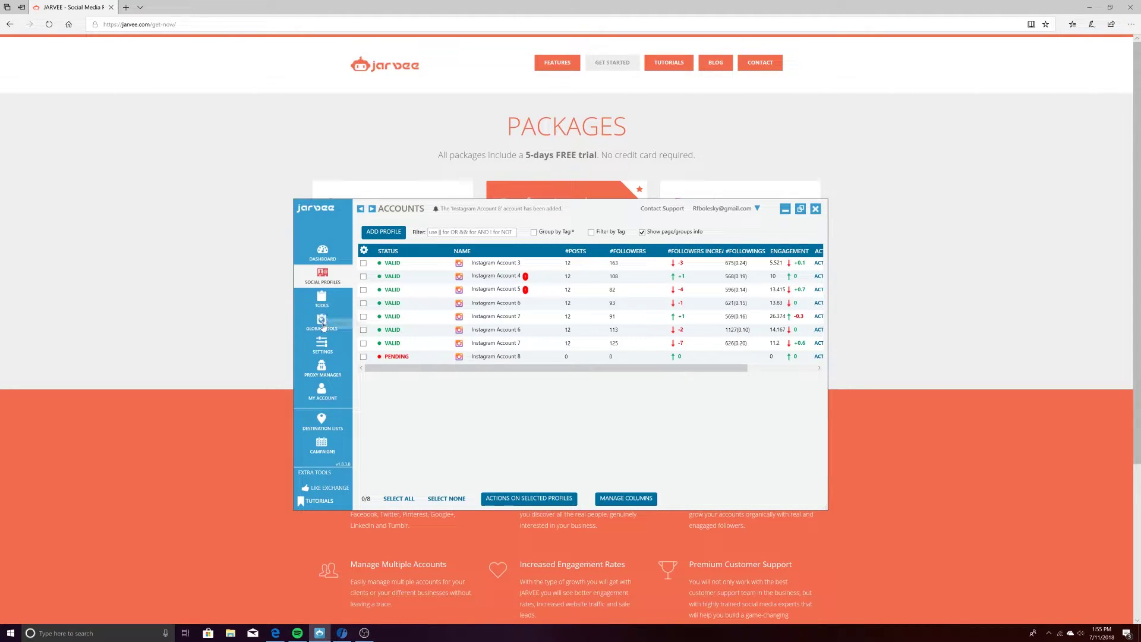
pyautogui.click(322, 391)
pyautogui.click(323, 278)
pyautogui.click(324, 254)
pyautogui.click(326, 273)
pyautogui.click(384, 238)
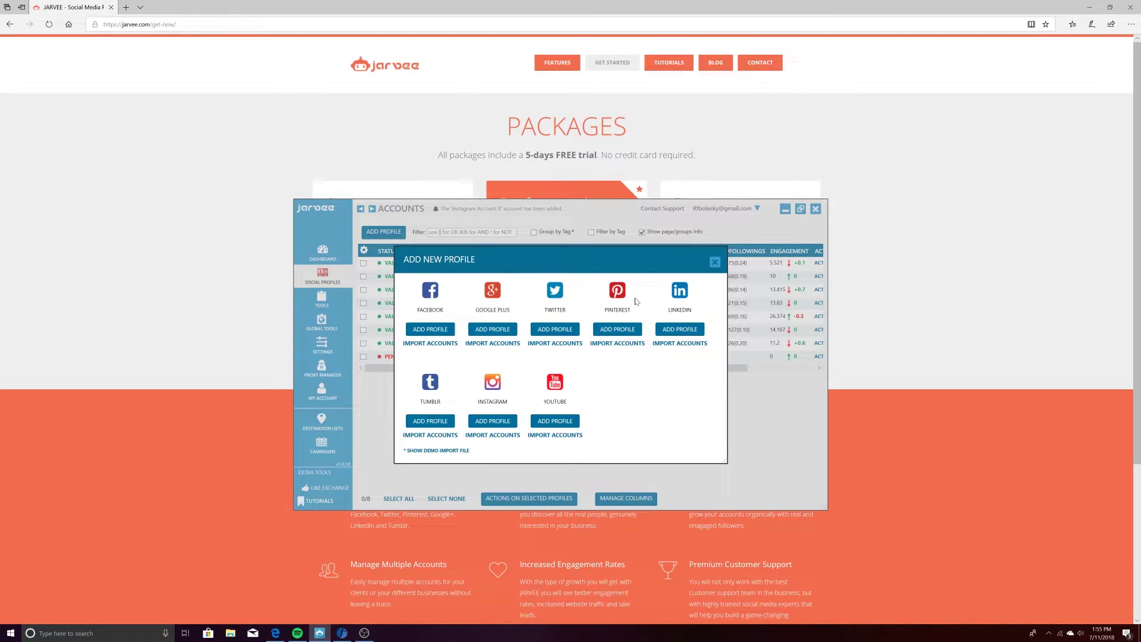
# Step: Add a new Instagram profile with its username and pasted password, verify it, and return to the list
pyautogui.click(493, 421)
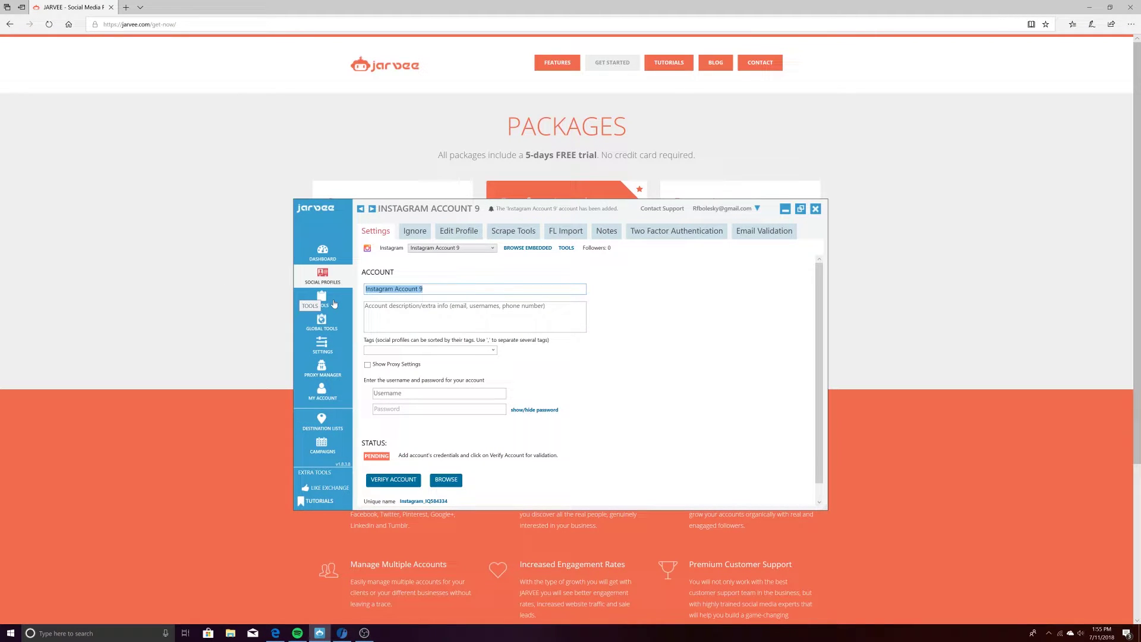
pyautogui.write('Rbolska')
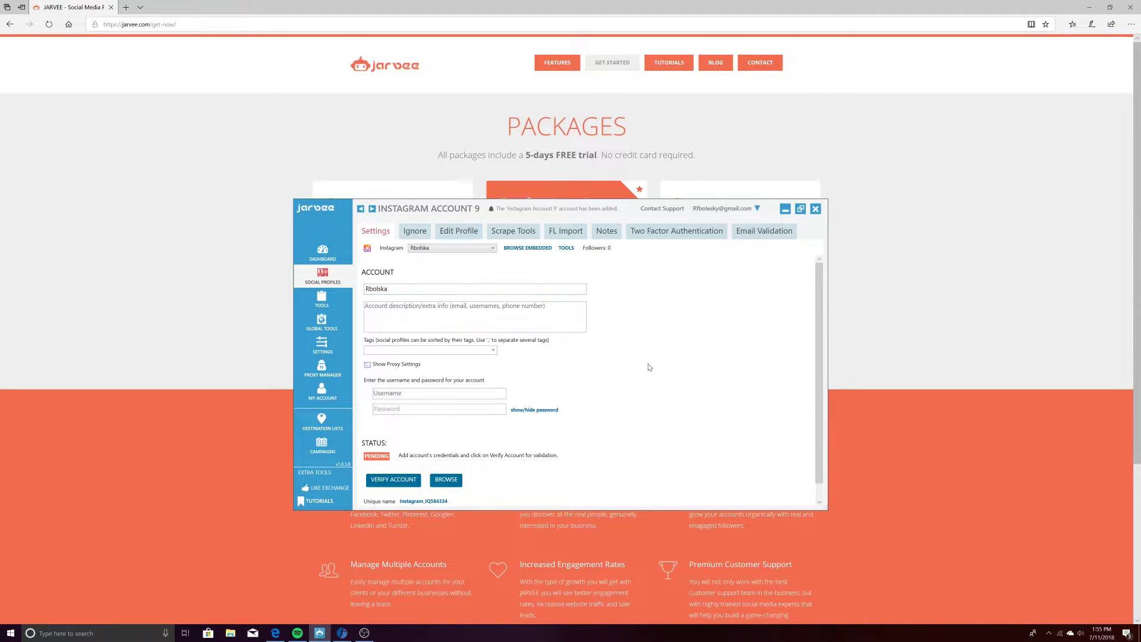
pyautogui.click(368, 365)
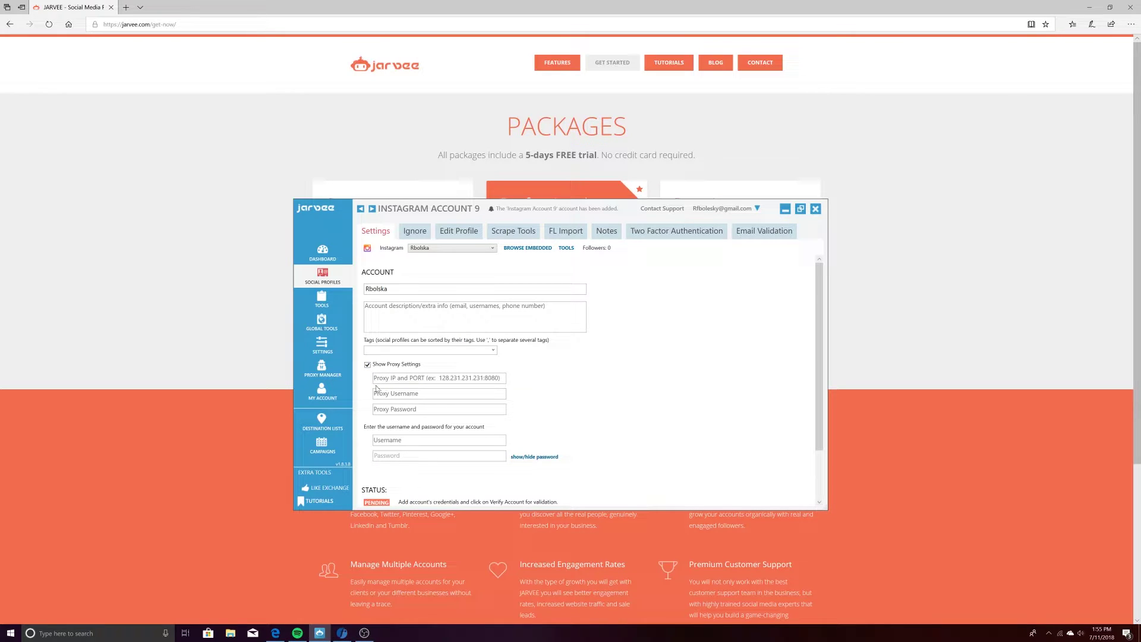
pyautogui.click(368, 365)
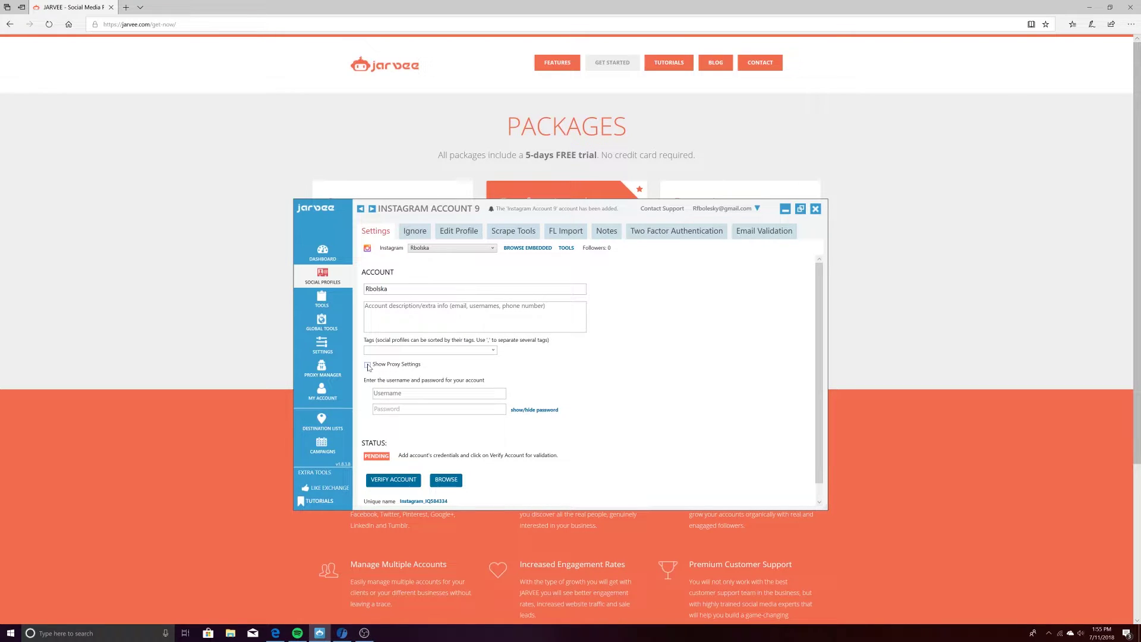
pyautogui.click(377, 394)
pyautogui.write('Rbolska')
pyautogui.press('Tab')
pyautogui.hotkey('ctrl', 'v')
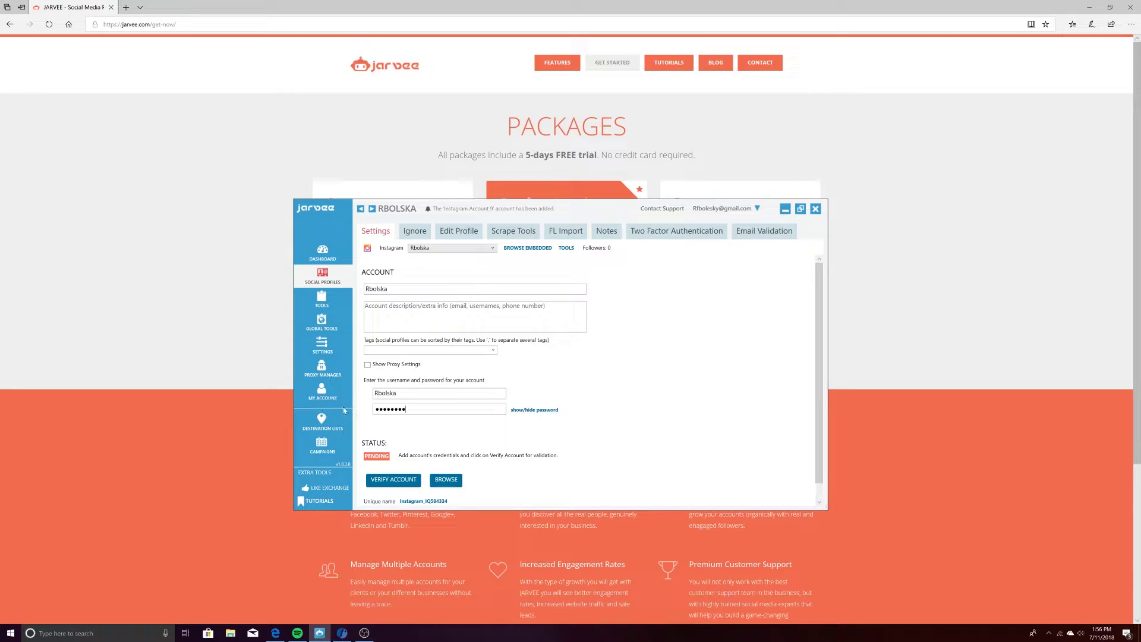
pyautogui.click(396, 481)
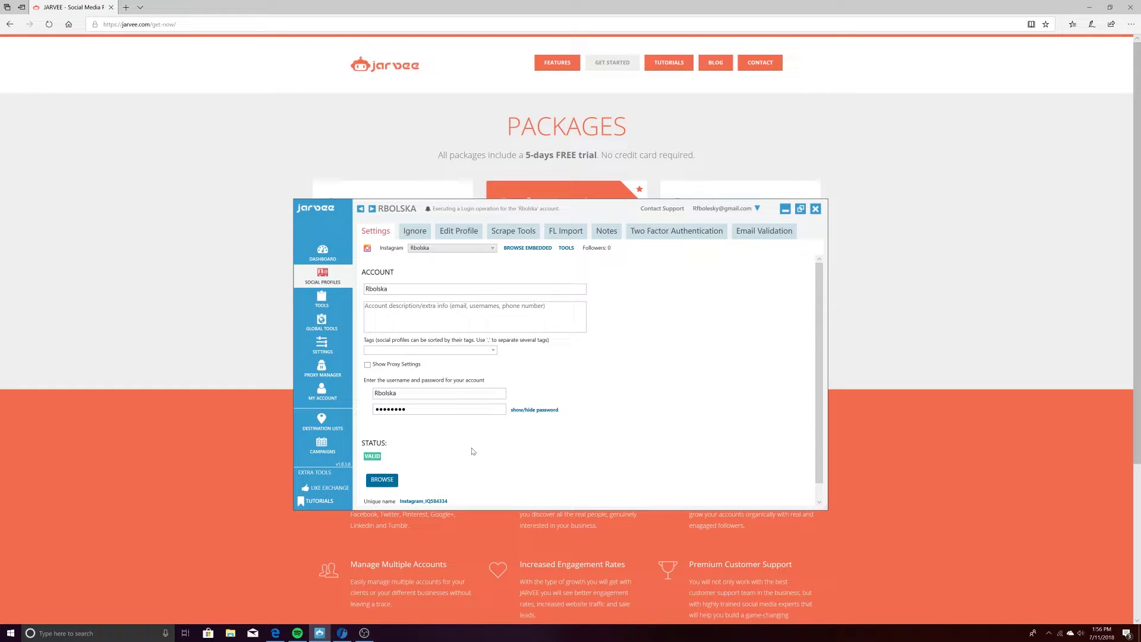
pyautogui.click(323, 276)
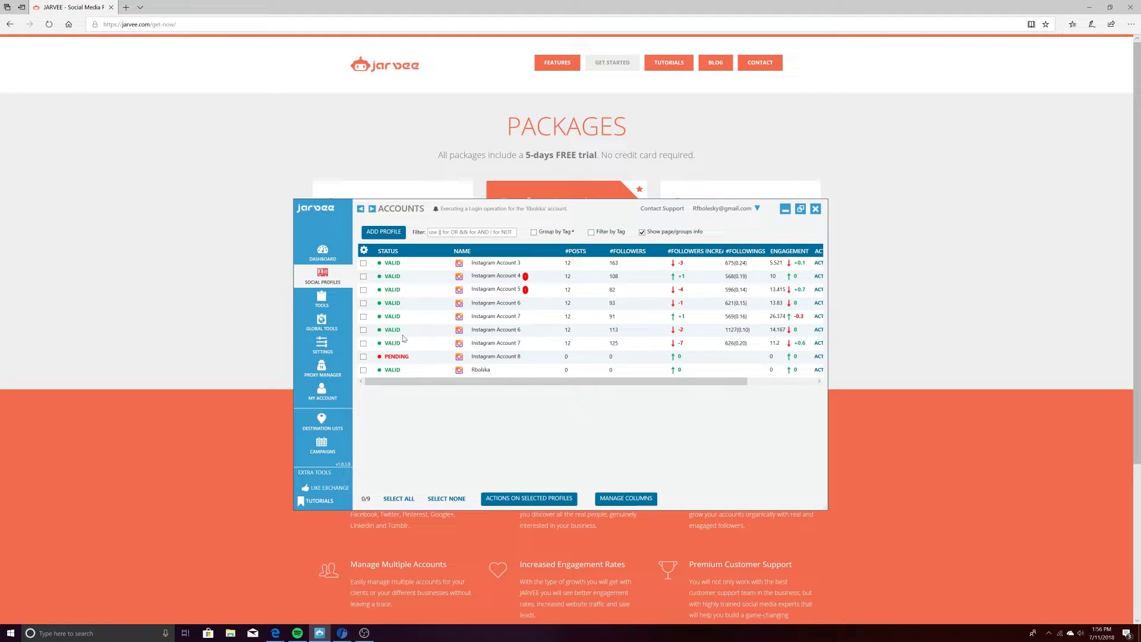
# Step: Open the new account's profile, go to Tools, and open its Follow tool settings
pyautogui.doubleClick(482, 371)
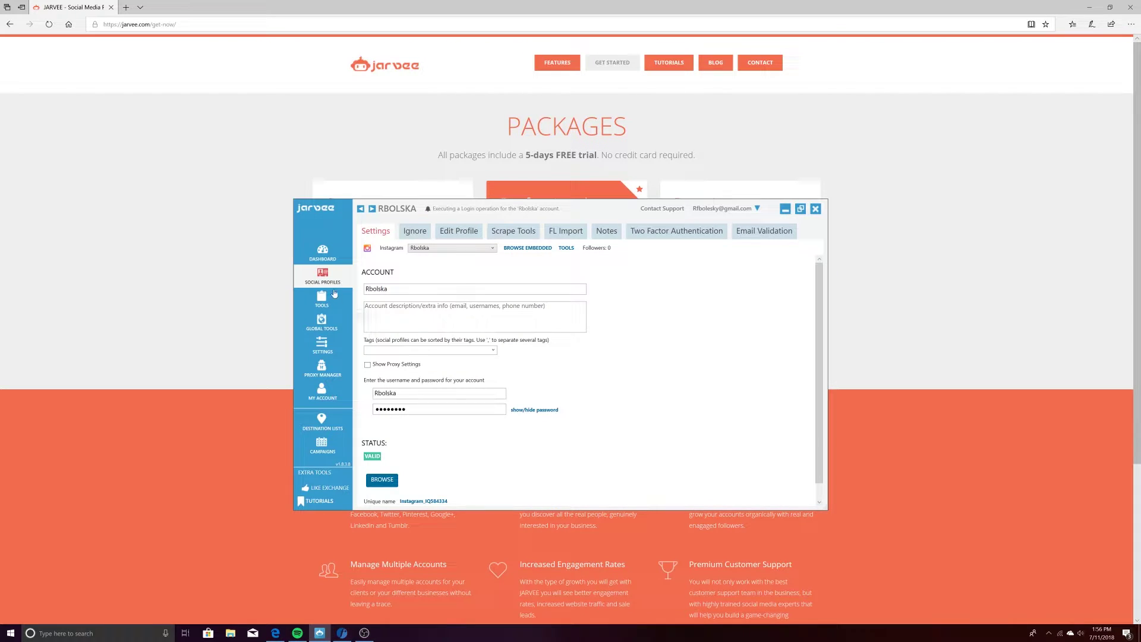
pyautogui.click(325, 305)
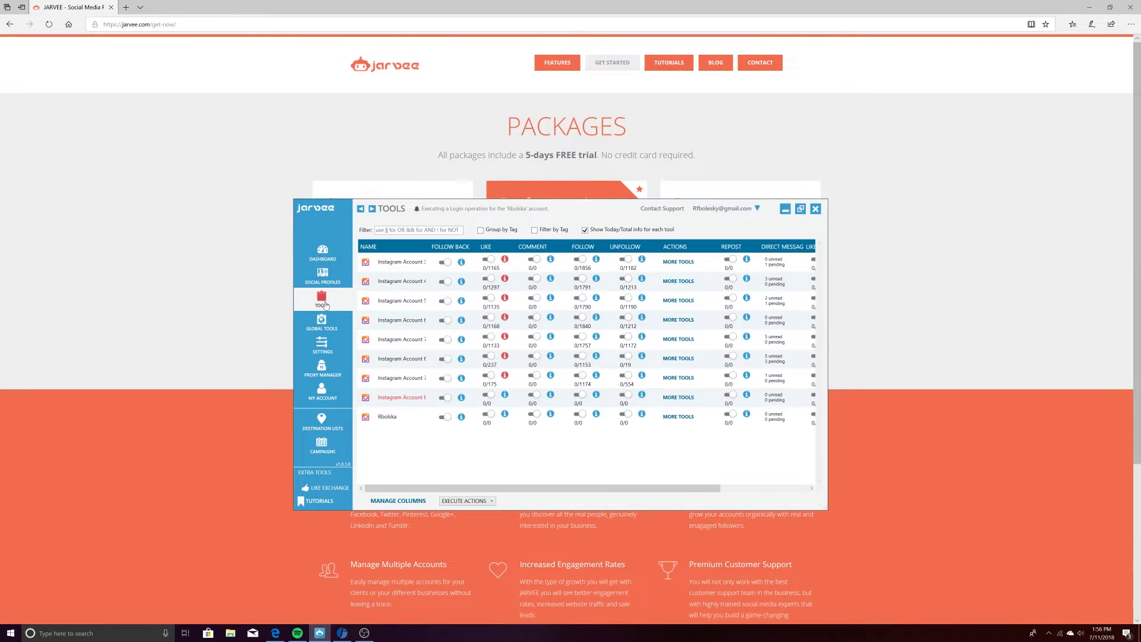
pyautogui.doubleClick(388, 422)
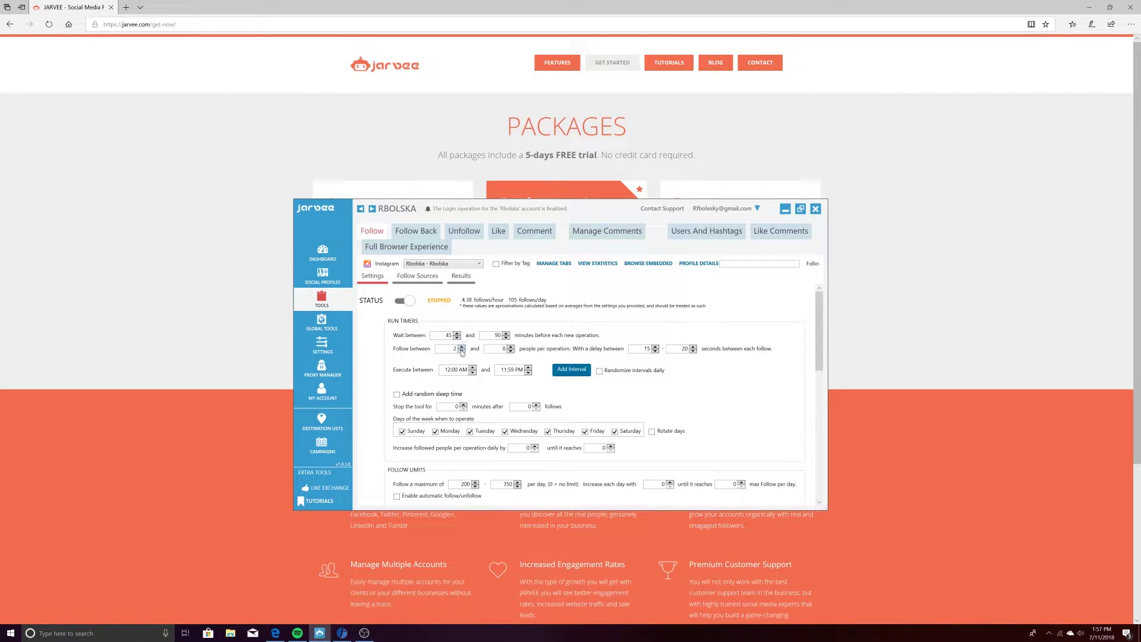
# Step: Set the Follow tool's Wait between operations to 3 and 4 minutes
pyautogui.scroll(-3, 485, 373)
pyautogui.scroll(1, 479, 390)
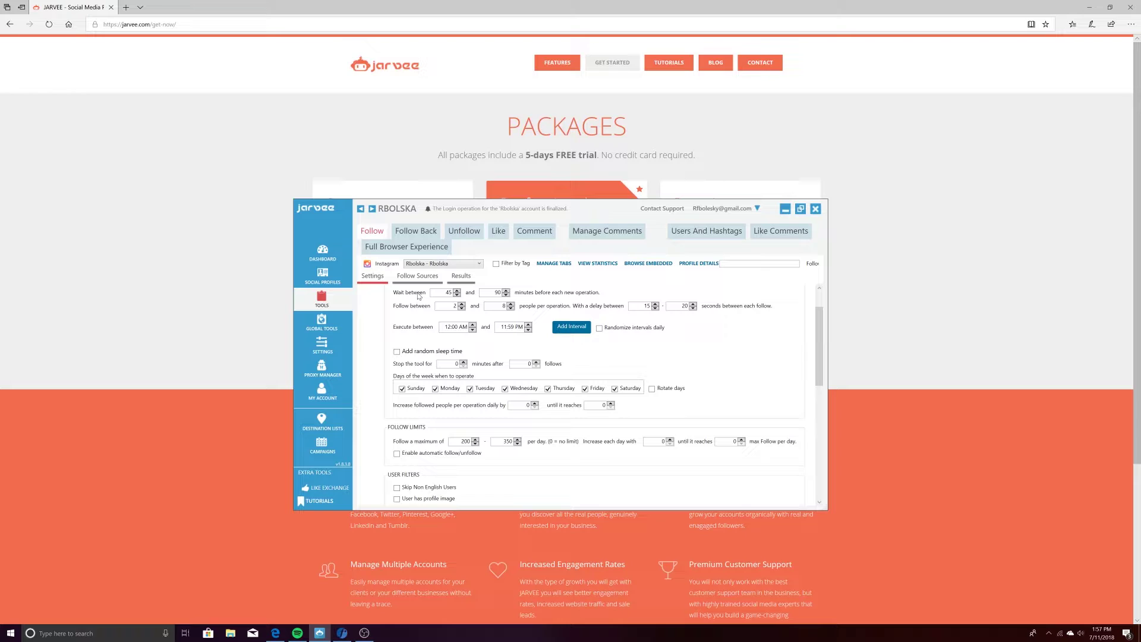
pyautogui.doubleClick(449, 292)
pyautogui.write('3')
pyautogui.doubleClick(501, 292)
pyautogui.write('4')
# Step: Edit the delay between follows toward the 38–48 second range
pyautogui.write('2')
pyautogui.write('5')
pyautogui.doubleClick(648, 306)
pyautogui.press('BackSpace')
pyautogui.press('Tab')
pyautogui.doubleClick(648, 306)
# Step: Set daily follows to 50–75, increasing by 25 each day until reaching 800
pyautogui.scroll(-1, 484, 359)
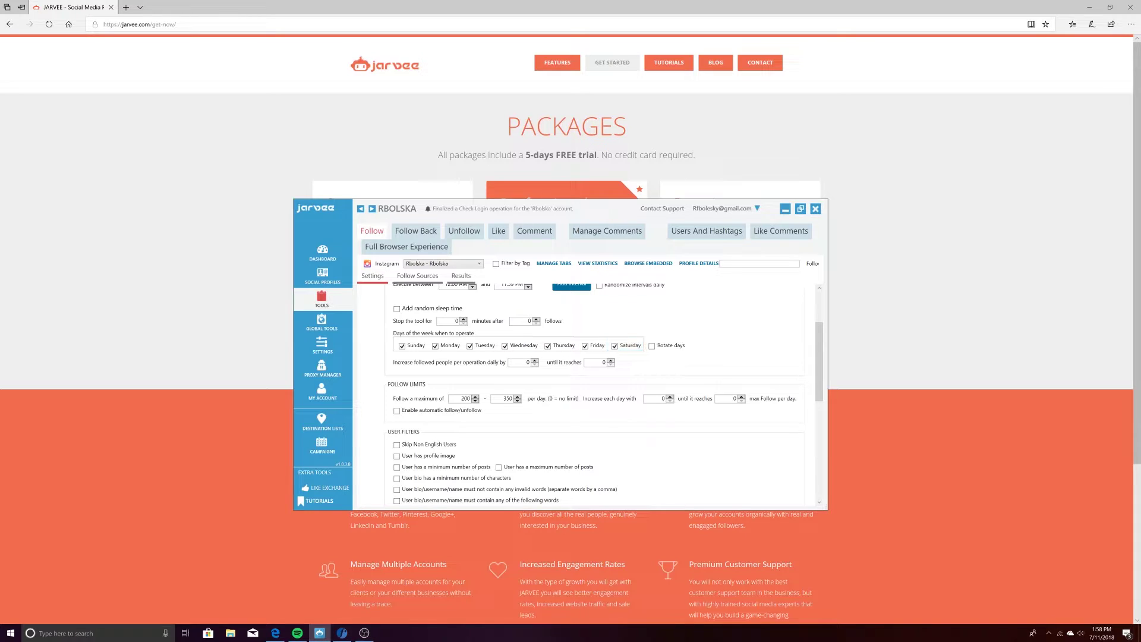
pyautogui.scroll(-1, 451, 379)
pyautogui.doubleClick(464, 377)
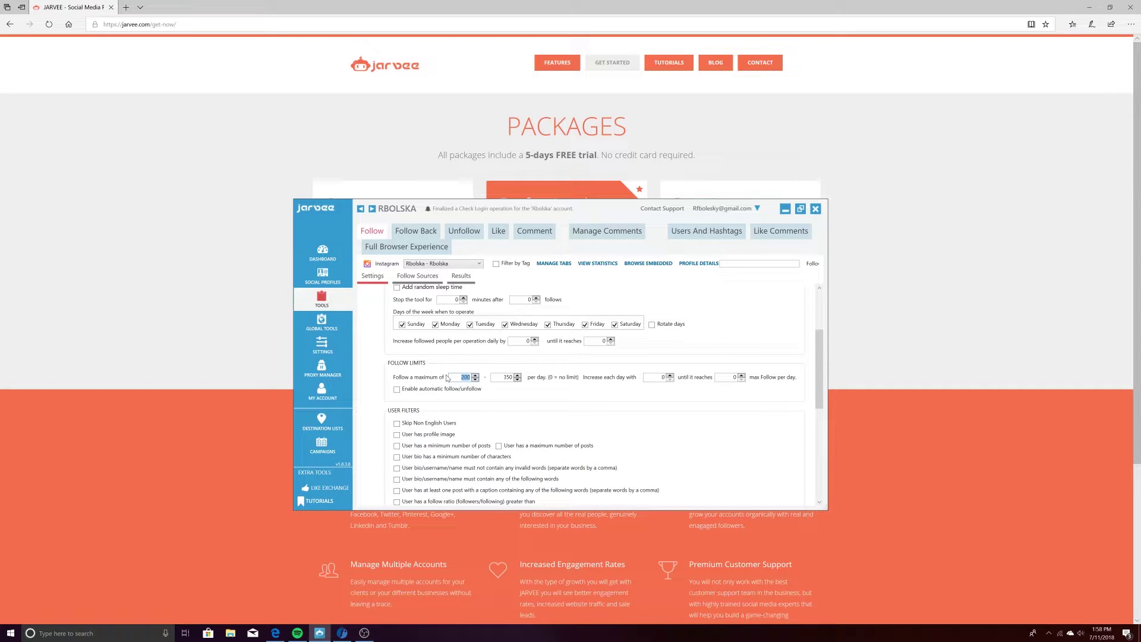
pyautogui.write('5')
pyautogui.press('BackSpace')
pyautogui.doubleClick(508, 379)
pyautogui.hotkey('shift', 'Tab')
pyautogui.write('5')
pyautogui.doubleClick(508, 378)
pyautogui.write('7')
pyautogui.doubleClick(663, 378)
pyautogui.write('2')
pyautogui.write('800')
# Step: Tick Skip Non English Users, require a profile image, and set a minimum post count
pyautogui.scroll(-1, 563, 409)
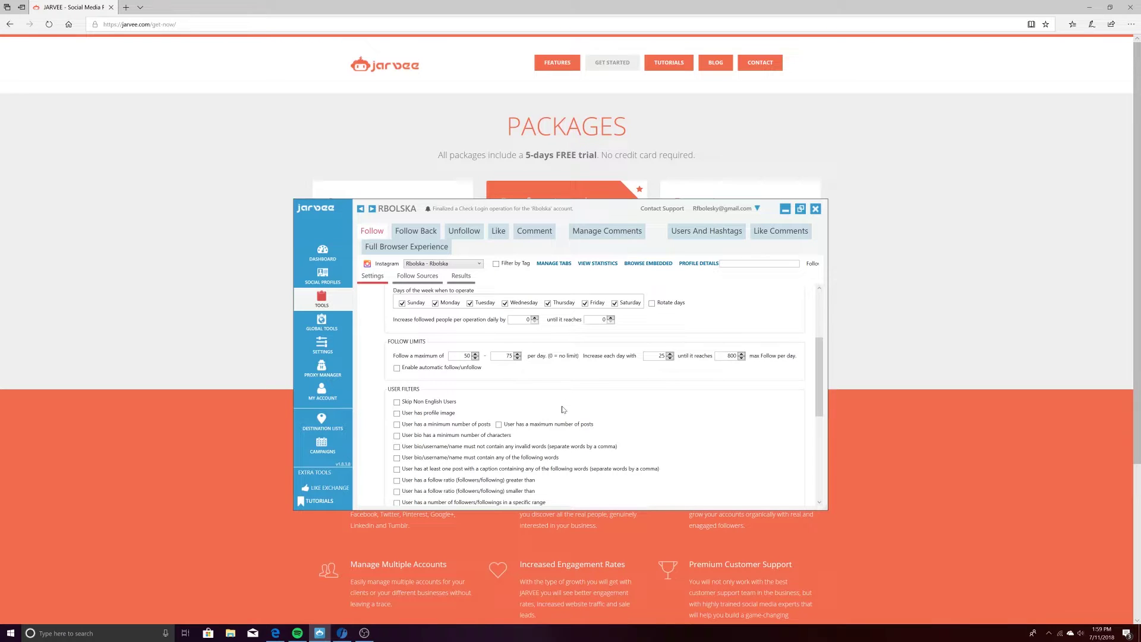
pyautogui.scroll(-2, 485, 387)
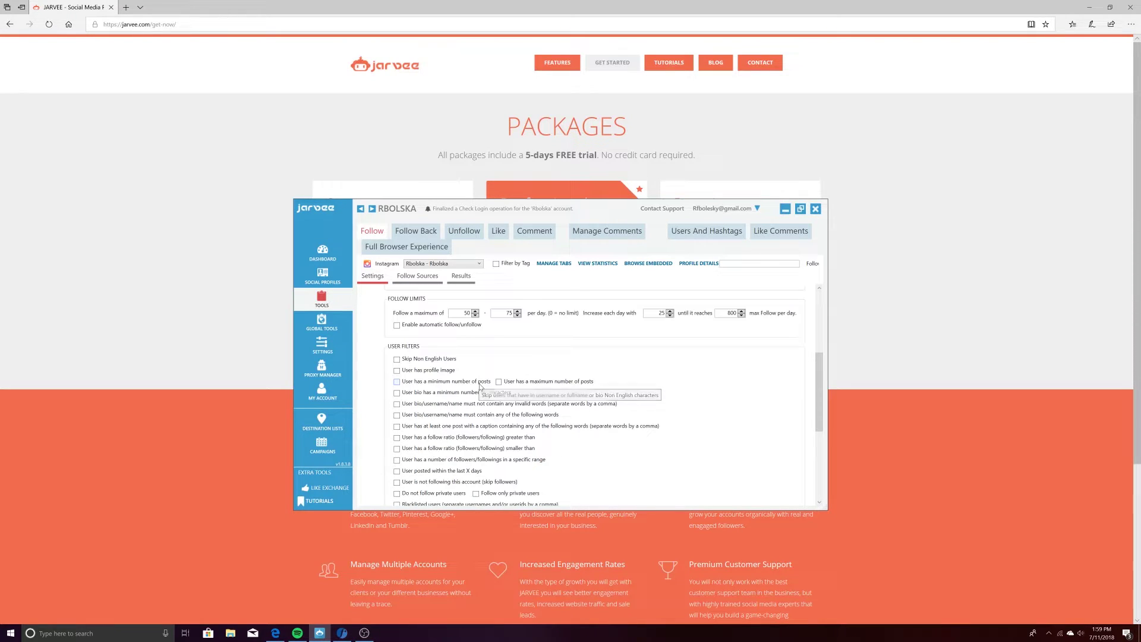
pyautogui.scroll(-2, 480, 386)
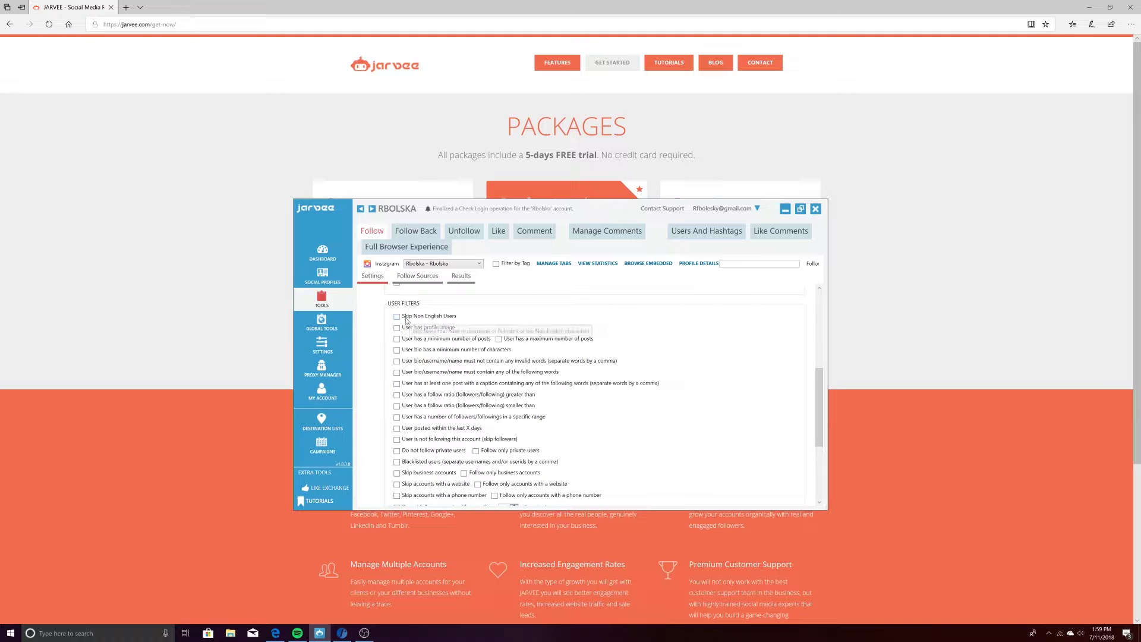
pyautogui.click(398, 317)
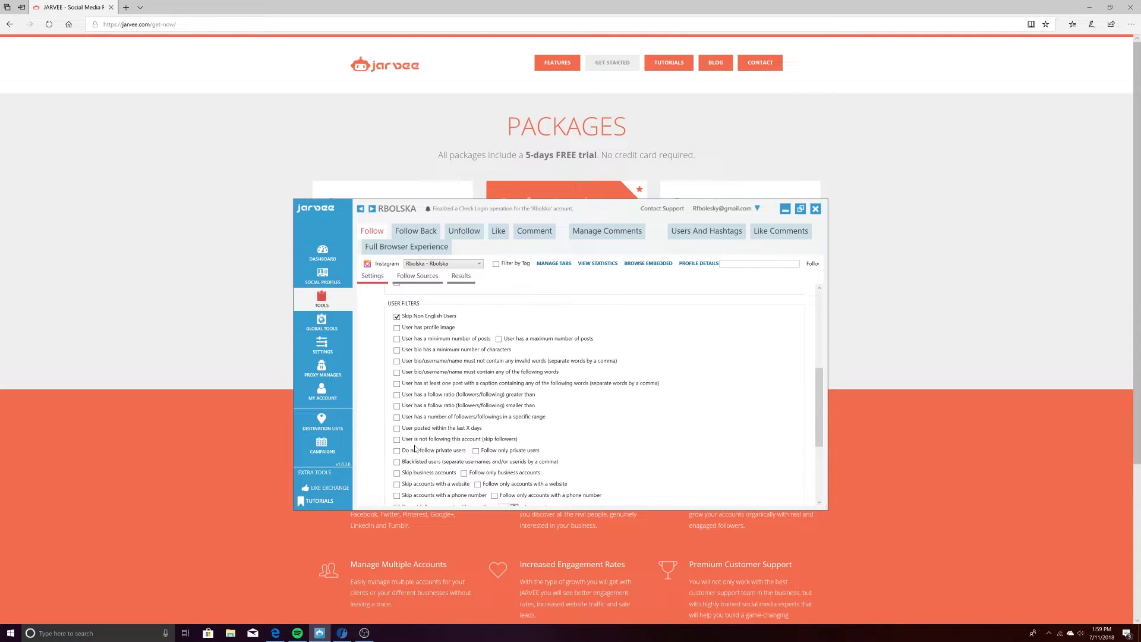
pyautogui.moveTo(410, 318)
pyautogui.click(397, 328)
pyautogui.click(397, 339)
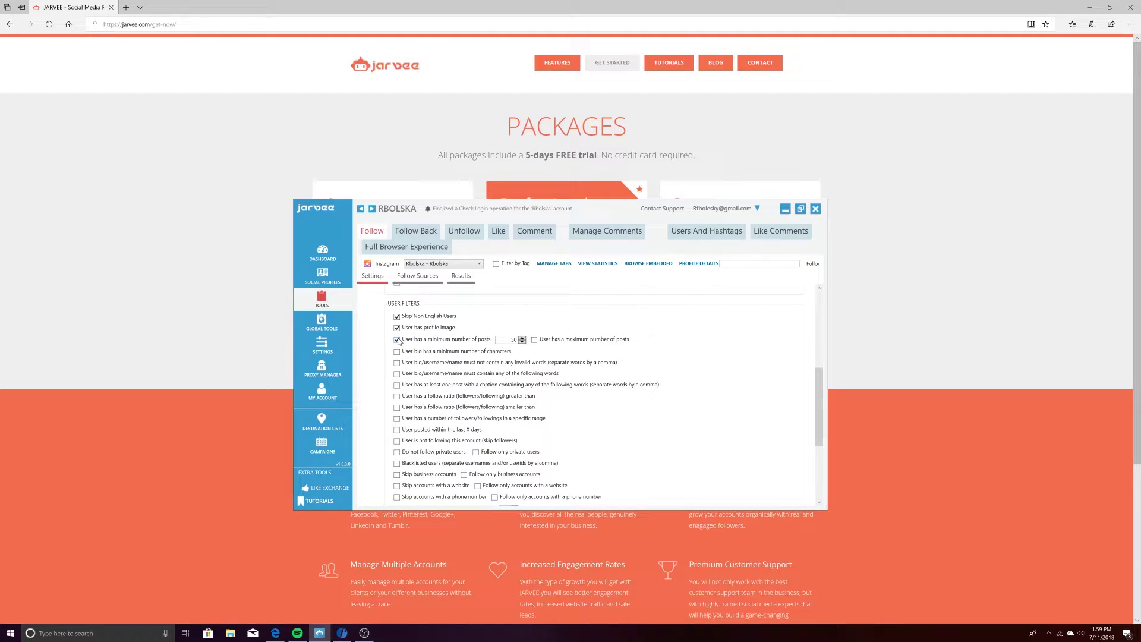
pyautogui.doubleClick(514, 341)
# Step: Require recent posts within 12 days, and skip existing followers and business accounts
pyautogui.click(397, 431)
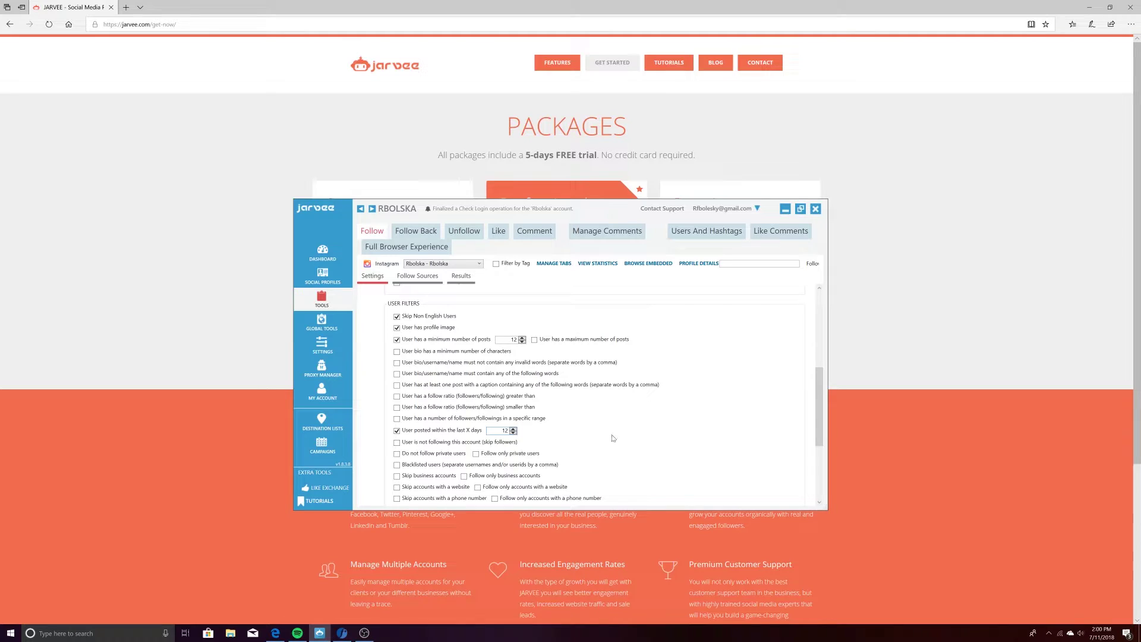
pyautogui.scroll(-1, 632, 438)
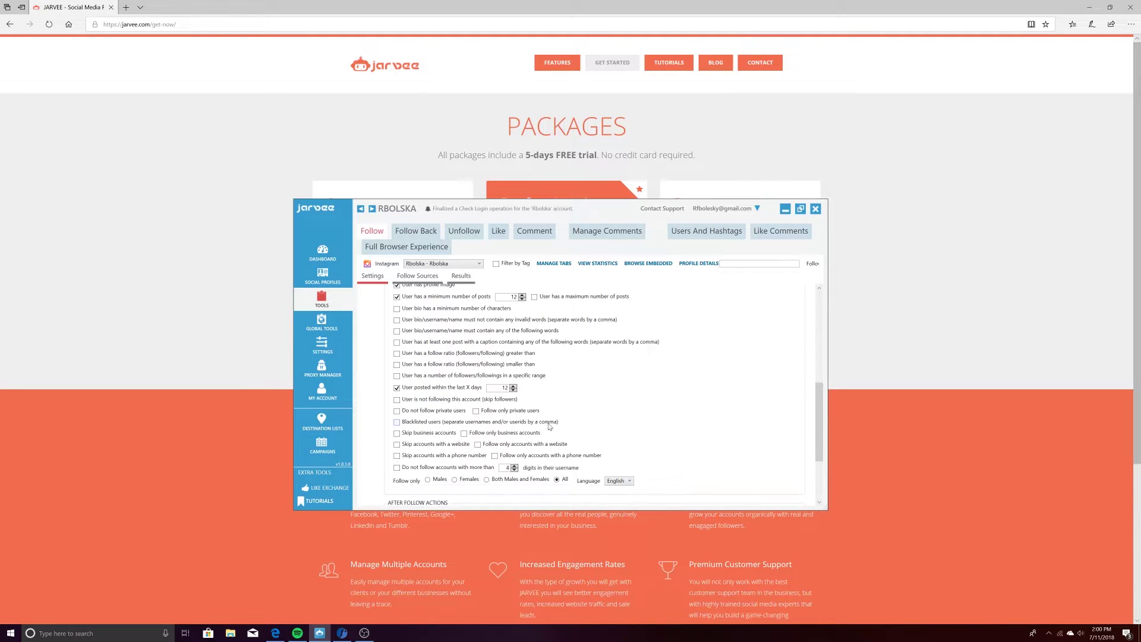
pyautogui.click(397, 399)
pyautogui.scroll(-1, 418, 398)
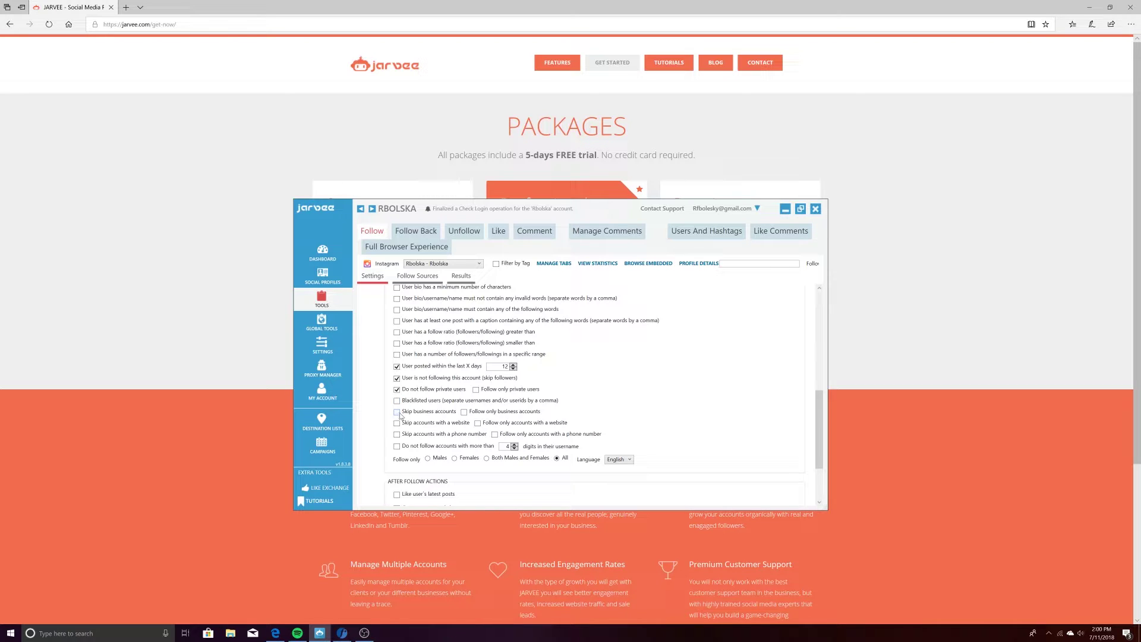
pyautogui.click(398, 412)
pyautogui.scroll(-2, 466, 453)
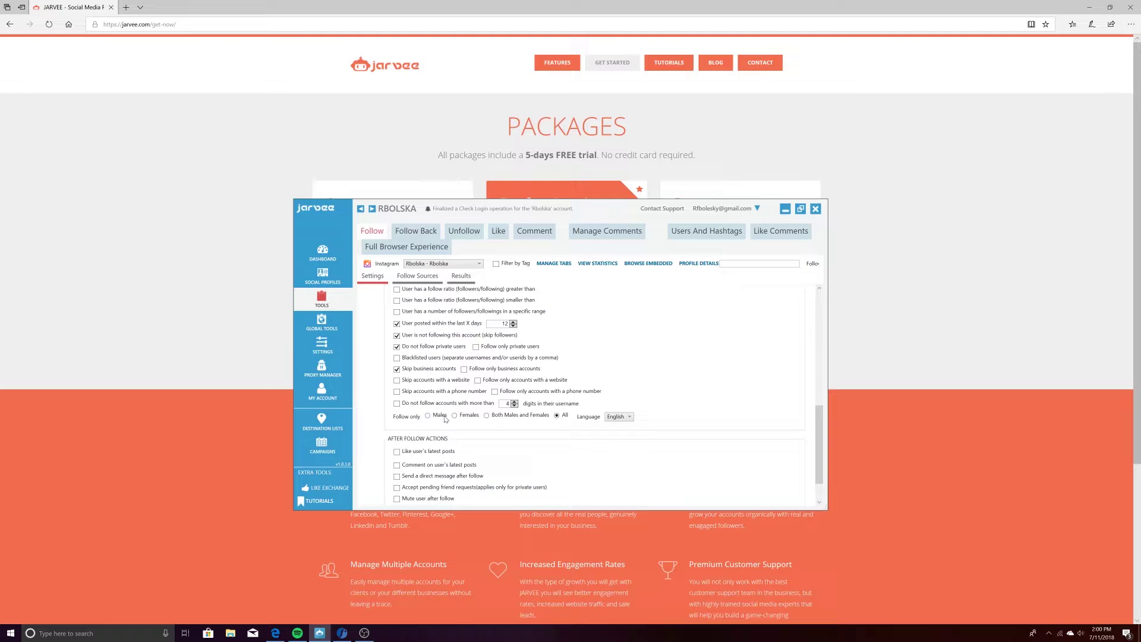
pyautogui.scroll(-1, 468, 432)
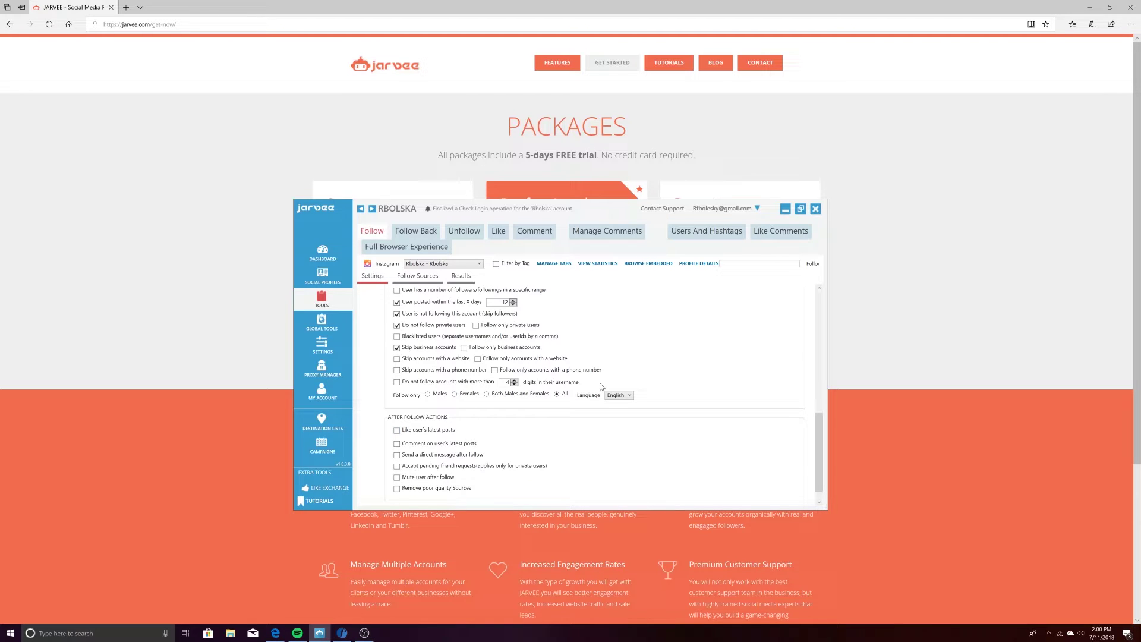
pyautogui.scroll(-1, 501, 421)
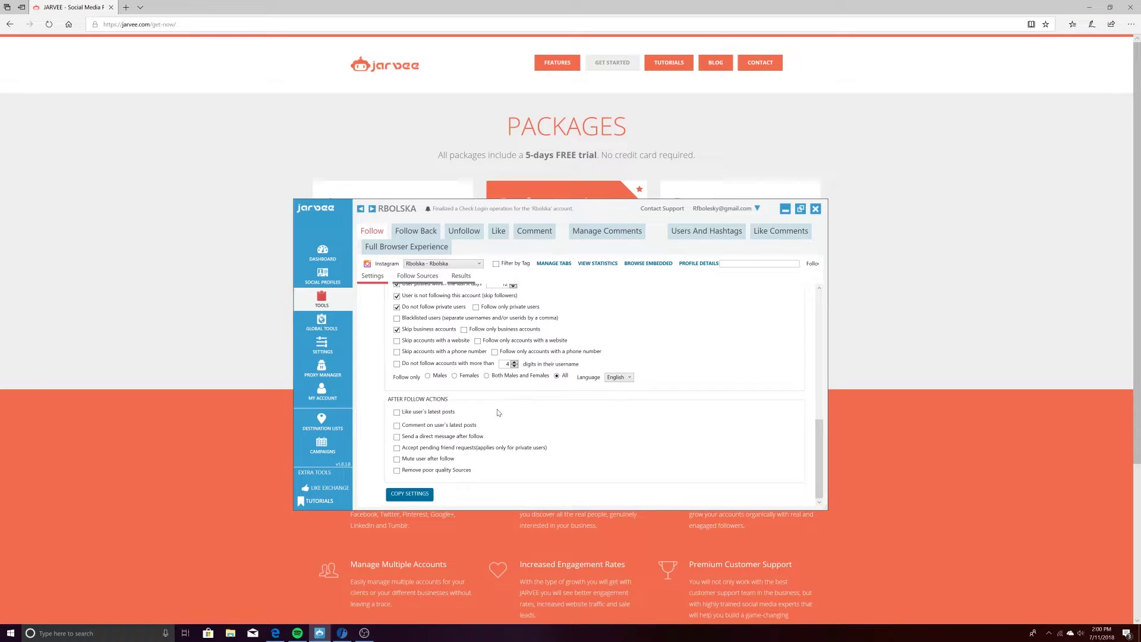
# Step: Like each followed user's latest post, waiting 5–48 seconds and liking 1–1 posts
pyautogui.click(397, 413)
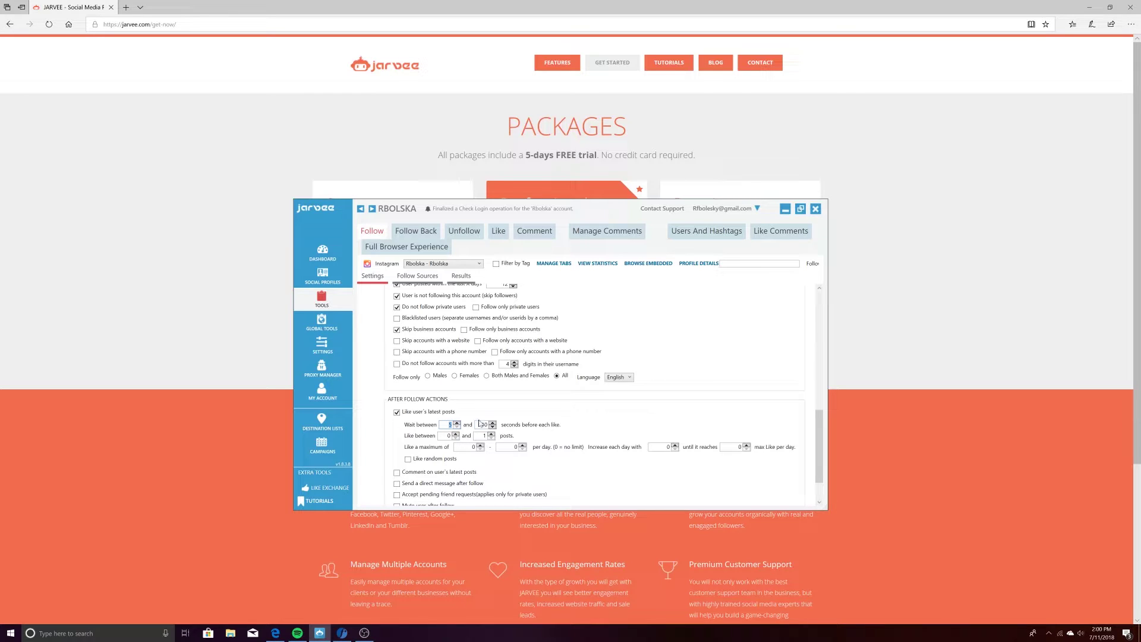
pyautogui.press('Tab')
pyautogui.write('48')
pyautogui.press('Tab')
pyautogui.write('1')
pyautogui.click(455, 438)
pyautogui.click(456, 433)
# Step: Enable Remove poor quality Sources for the Follow tool
pyautogui.scroll(-2, 445, 461)
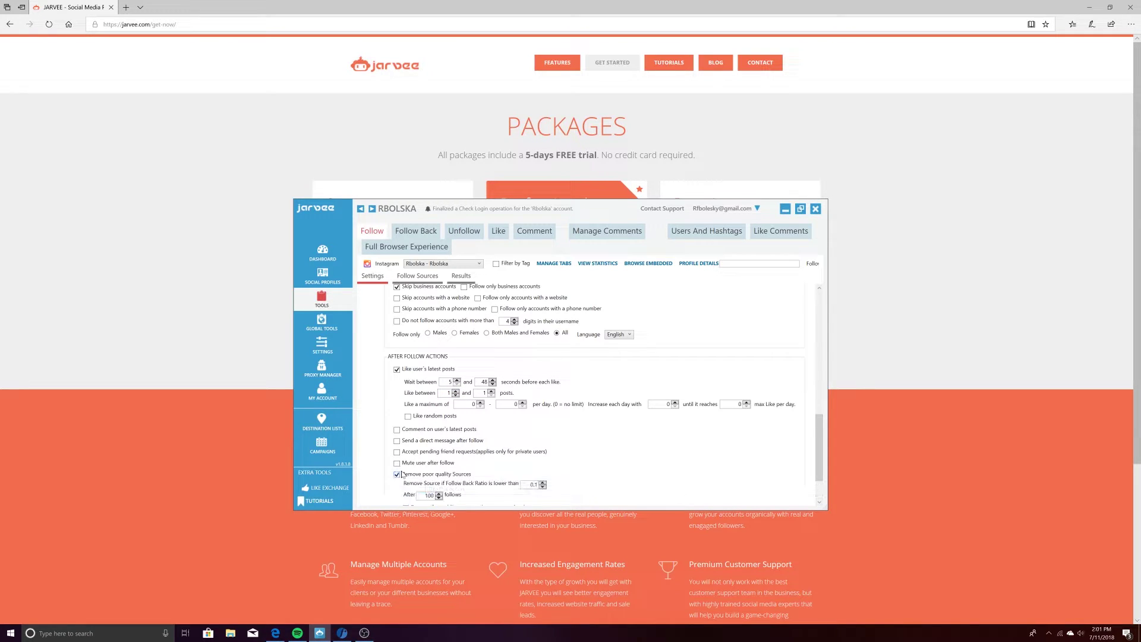
pyautogui.click(397, 475)
pyautogui.scroll(-1, 428, 429)
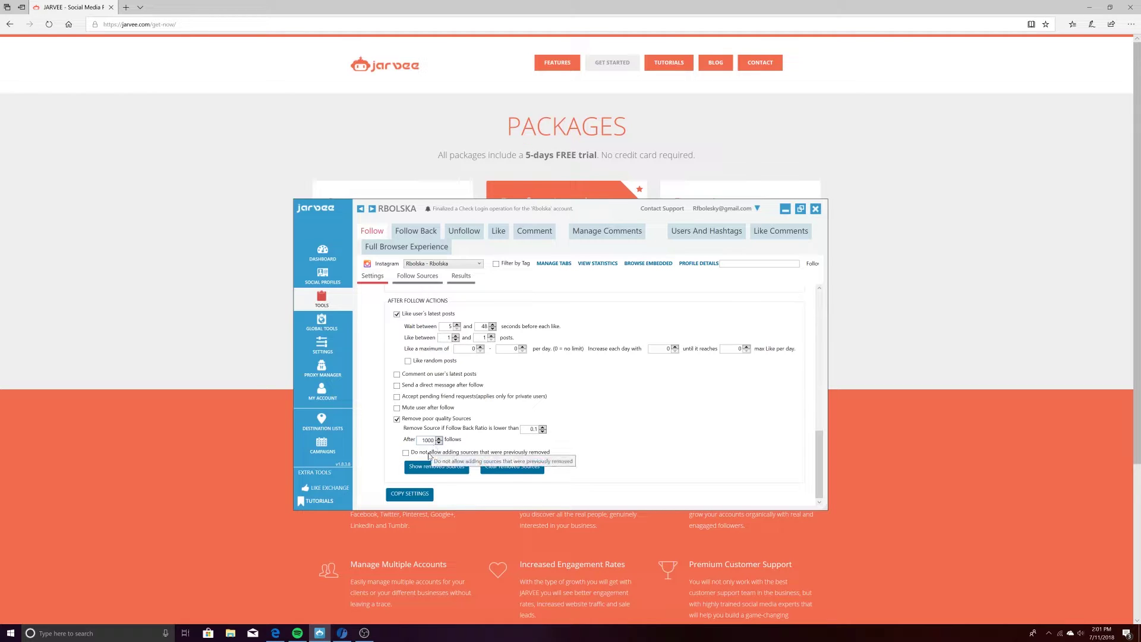
pyautogui.scroll(10, 432, 453)
pyautogui.scroll(3, 432, 454)
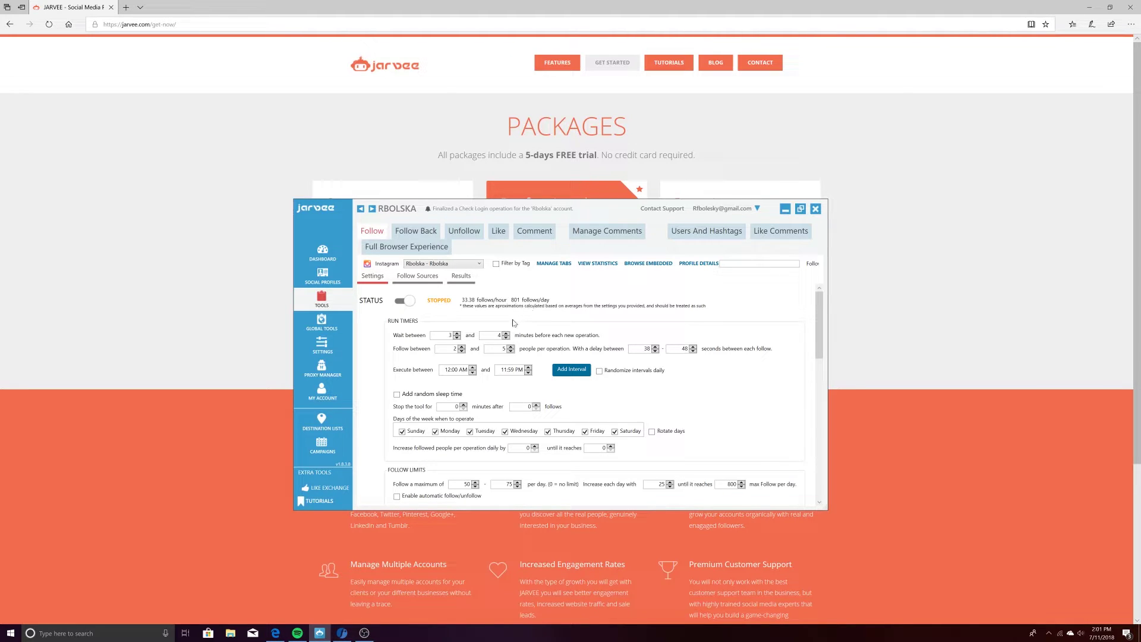
# Step: Scroll to the top of Follow settings and show the Follow Sources list of source types
pyautogui.scroll(-3, 538, 396)
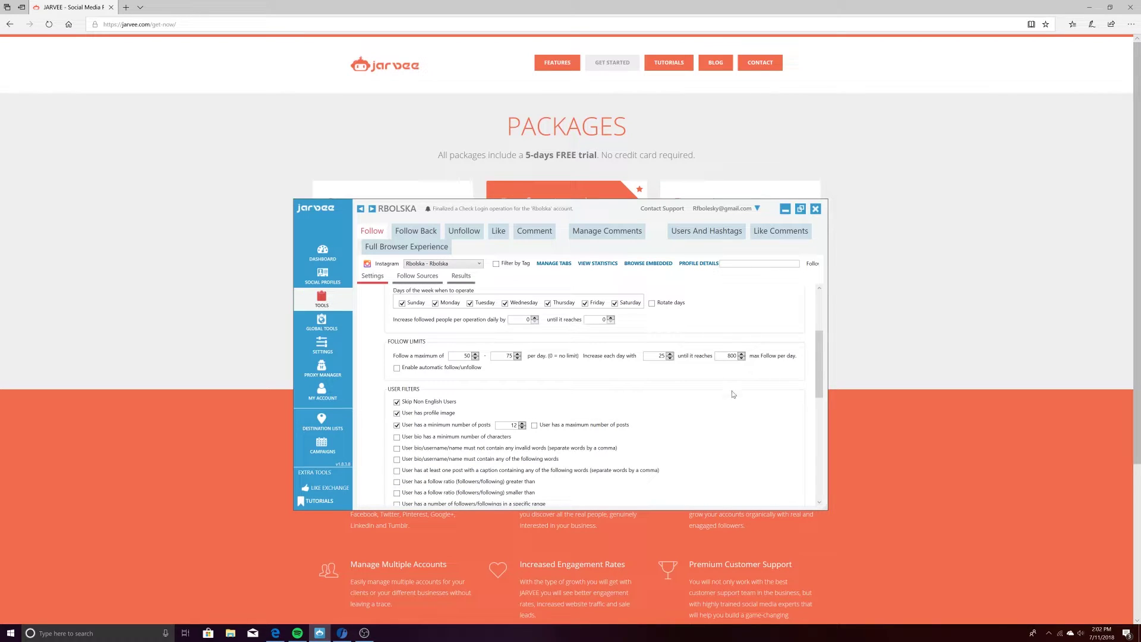
pyautogui.scroll(2, 487, 412)
pyautogui.scroll(1, 486, 412)
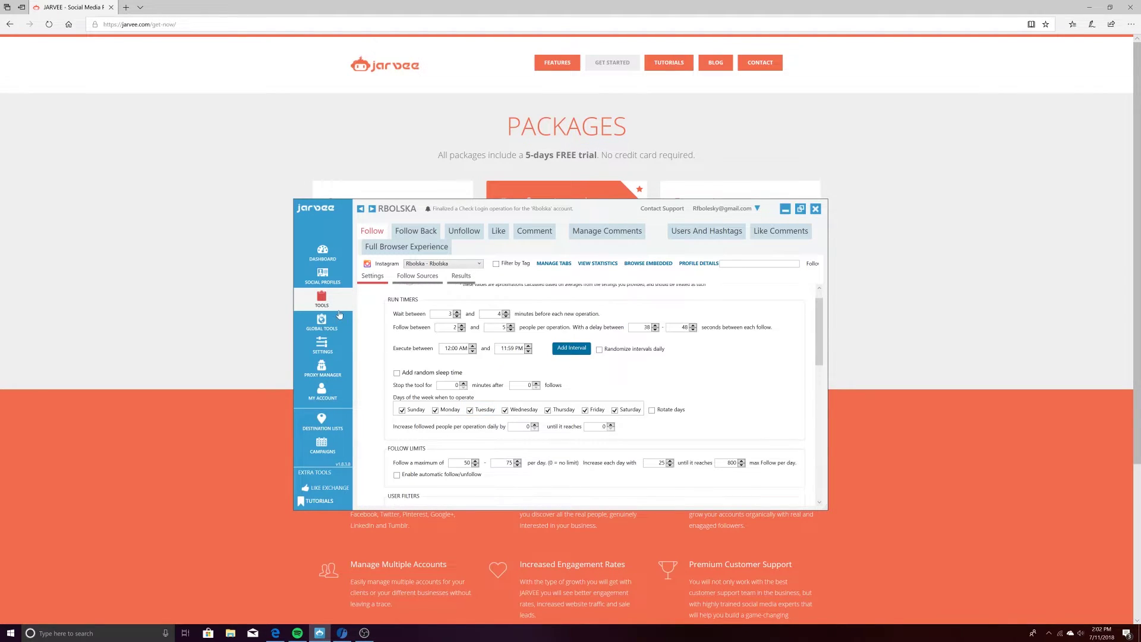
pyautogui.scroll(1, 411, 281)
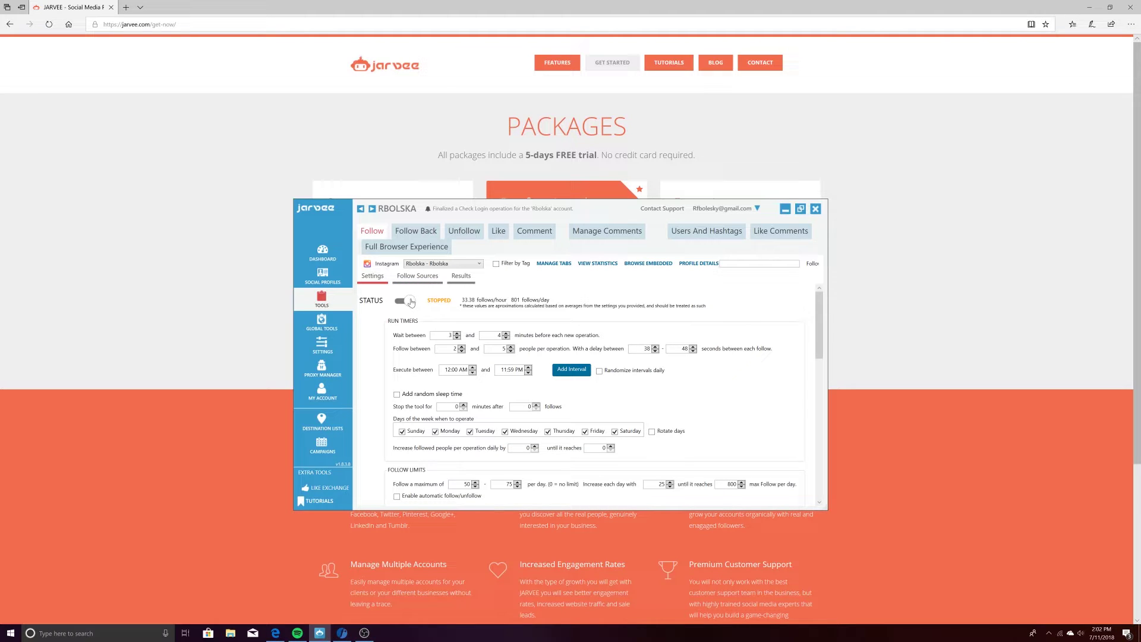
pyautogui.click(411, 278)
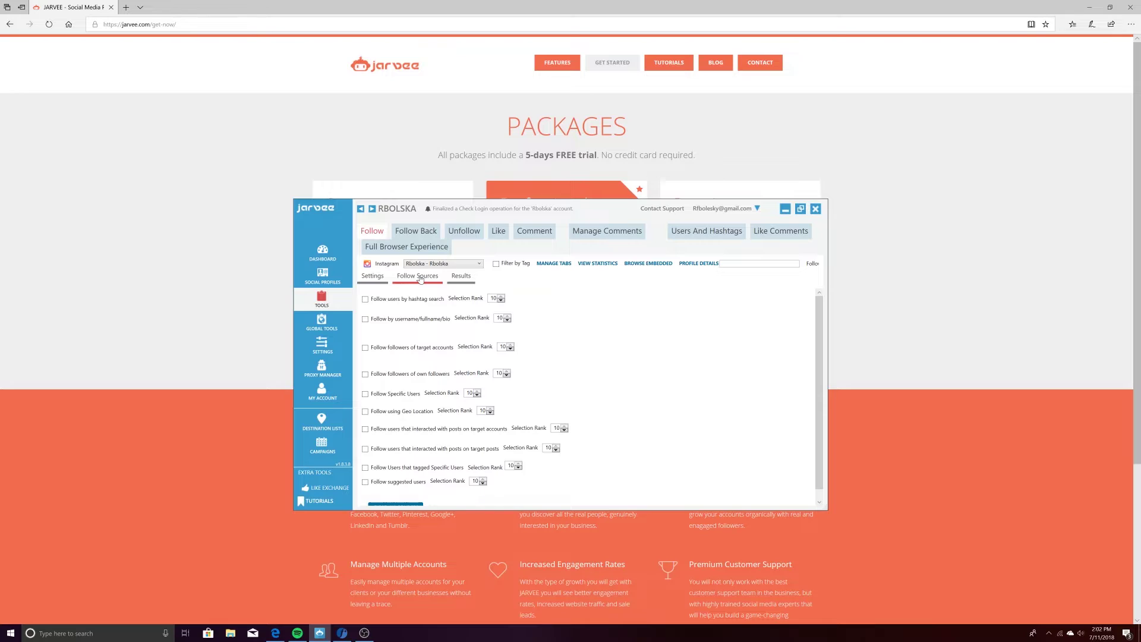
pyautogui.moveTo(466, 300)
pyautogui.click(508, 321)
pyautogui.click(510, 349)
pyautogui.click(510, 349)
pyautogui.click(507, 316)
pyautogui.scroll(-1, 426, 374)
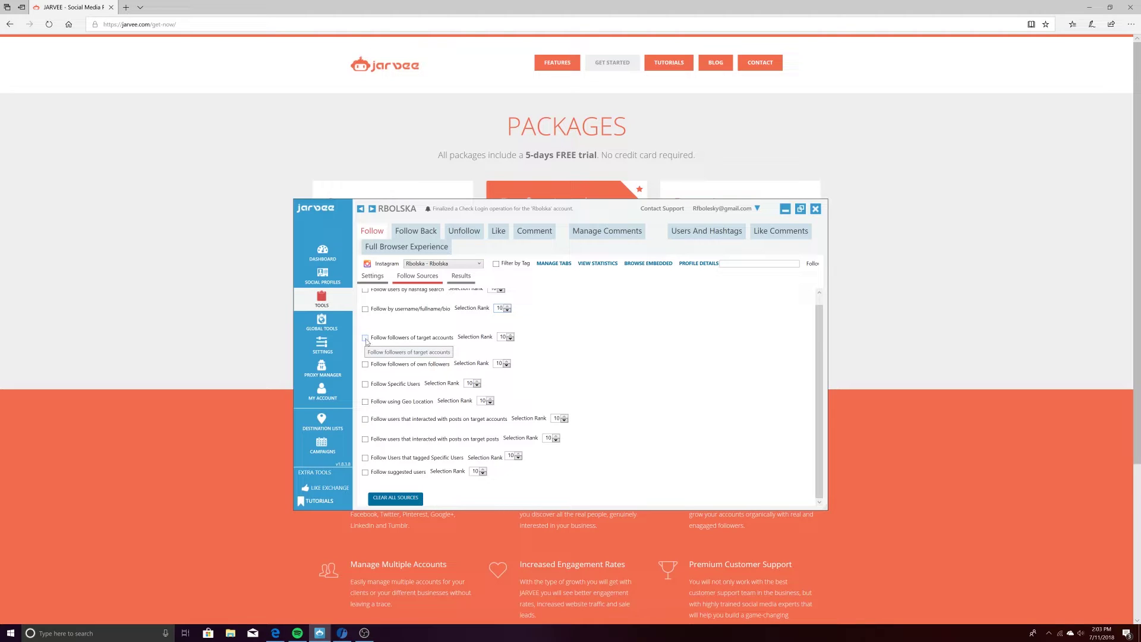
# Step: Enable following target accounts' followers and add tattoos_of_instagram as the first target account
pyautogui.click(366, 338)
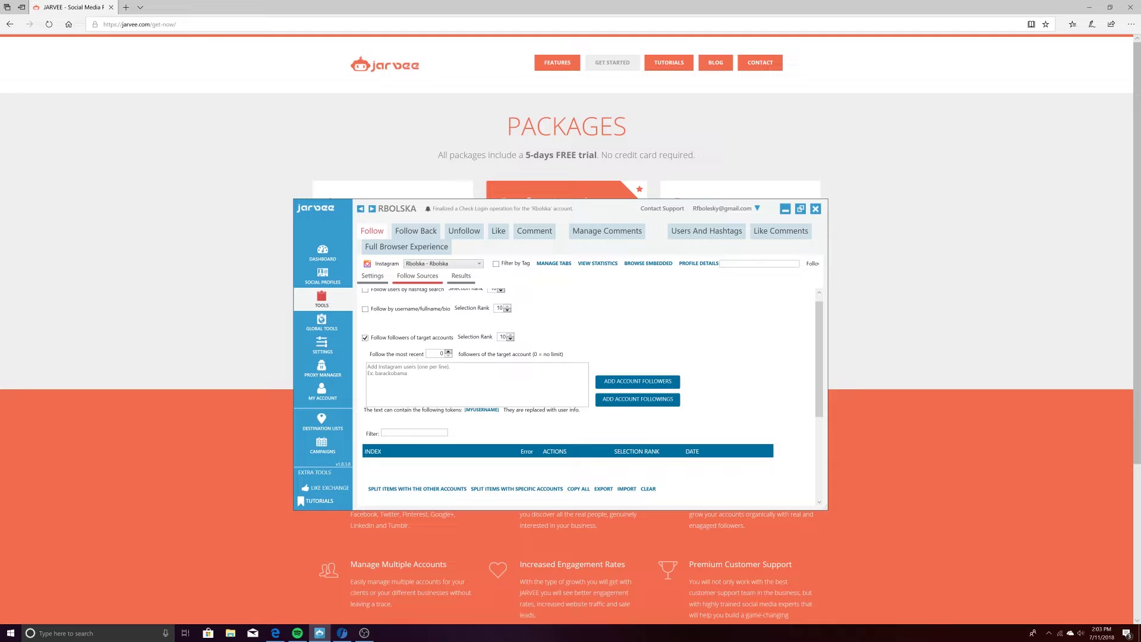
pyautogui.click(368, 367)
pyautogui.write('tatt')
pyautogui.moveTo(419, 367); pyautogui.dragTo(367, 367)
pyautogui.click(419, 367)
pyautogui.click(631, 384)
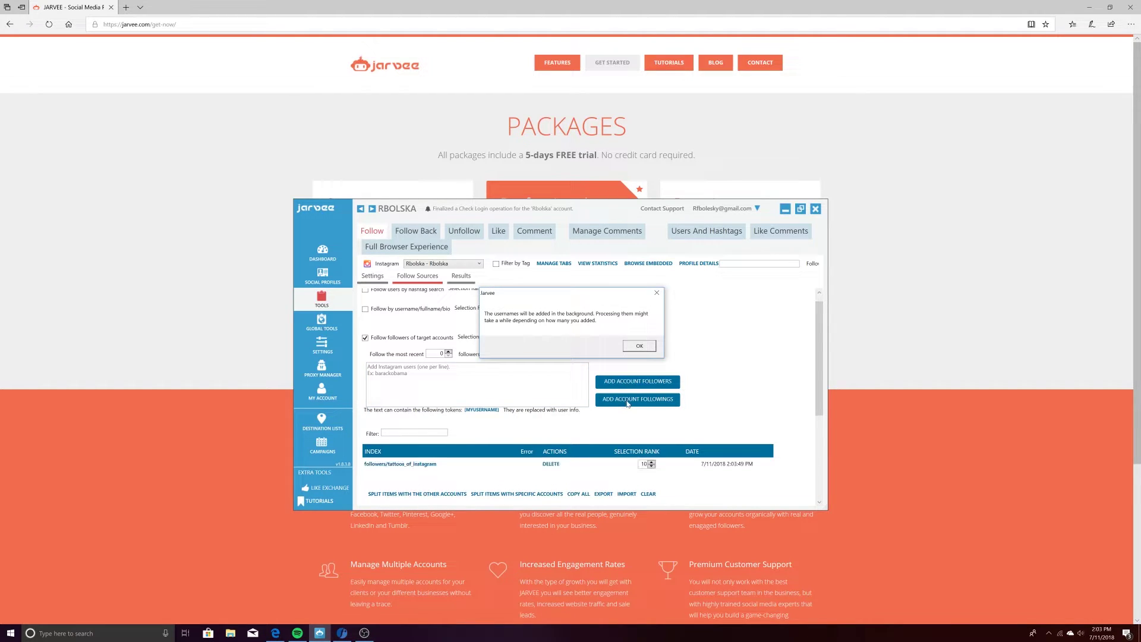
pyautogui.click(639, 346)
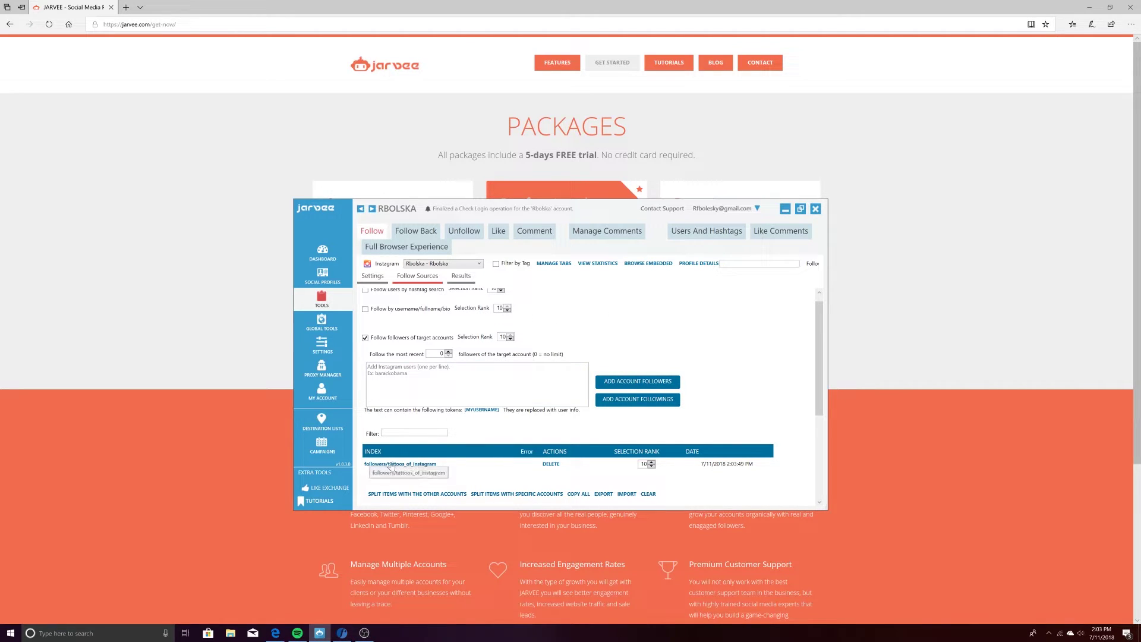
# Step: Add tattoos_of_insta's followers as a source, then enable following users who interacted with target posts
pyautogui.scroll(1, 502, 367)
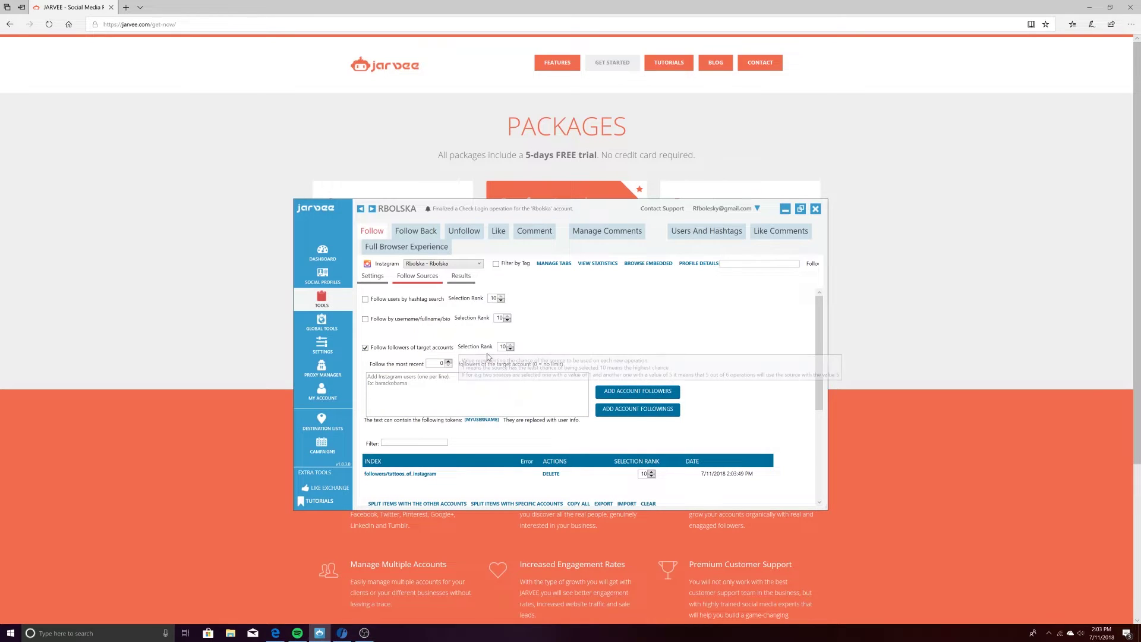
pyautogui.scroll(-1, 397, 425)
pyautogui.click(368, 335)
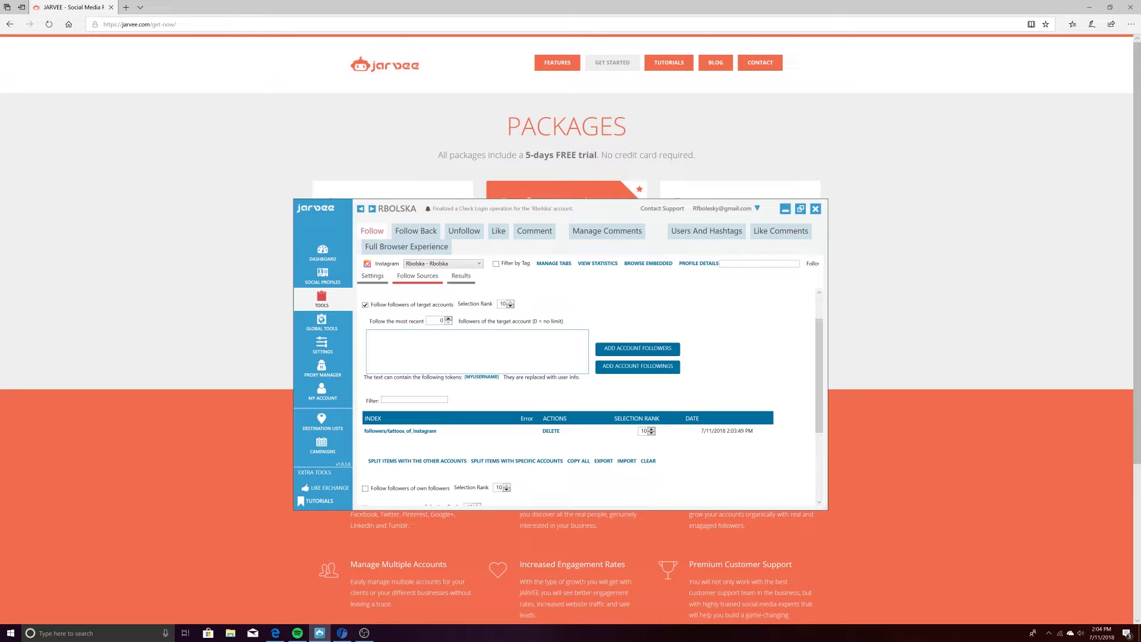
pyautogui.write('tattoos_of_insta')
pyautogui.click(629, 349)
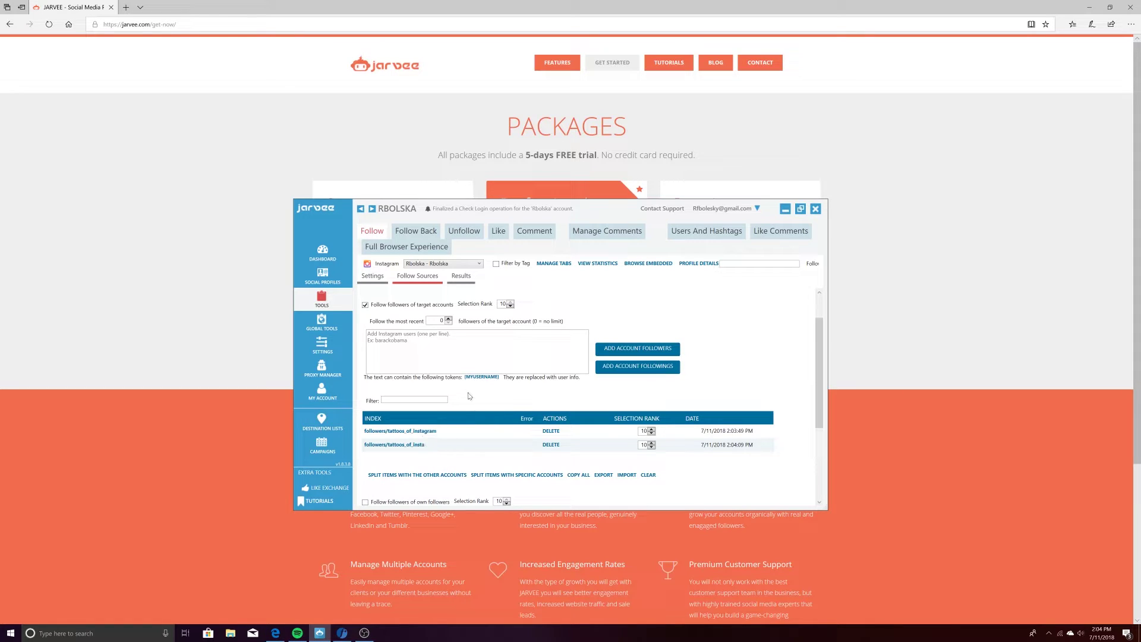
pyautogui.scroll(-1, 469, 395)
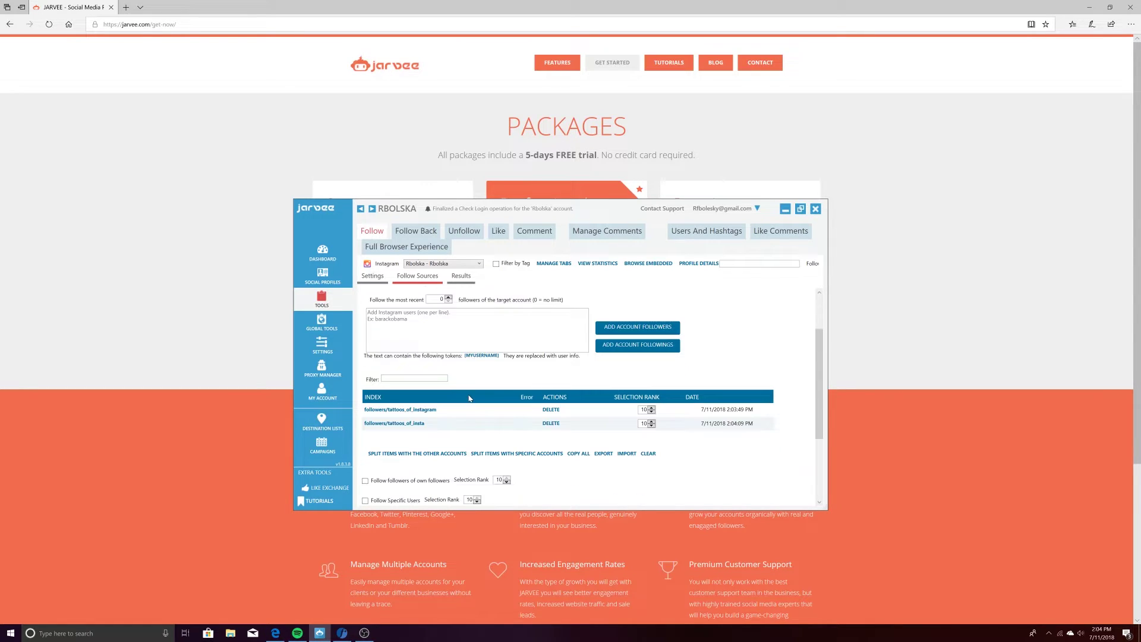
pyautogui.moveTo(820, 344); pyautogui.dragTo(818, 397)
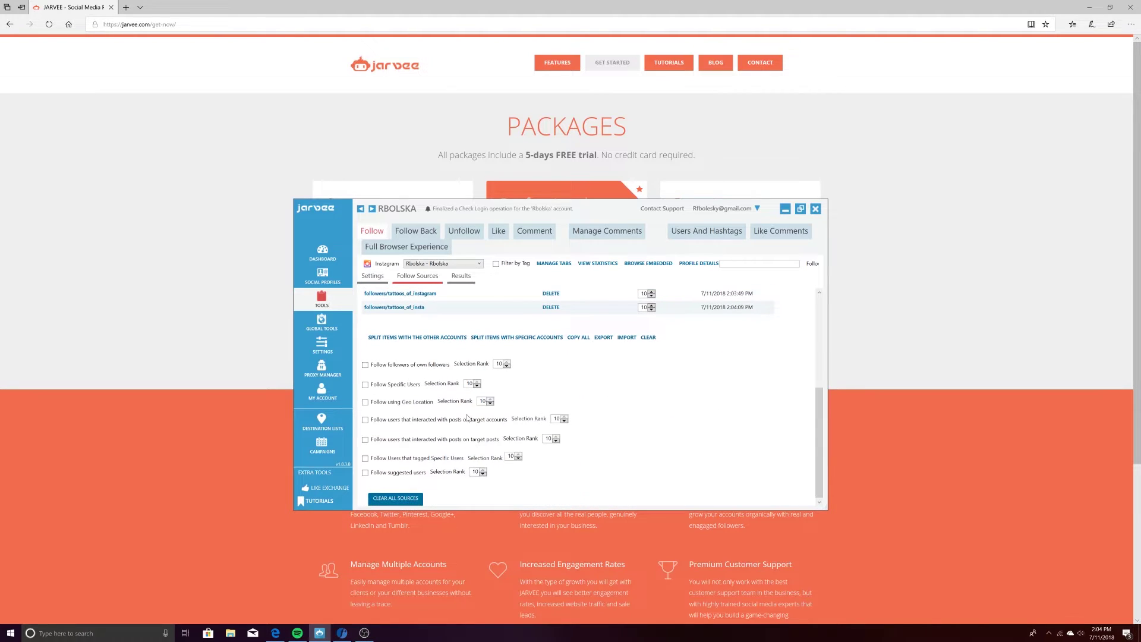
pyautogui.click(365, 420)
# Step: Add tattoos_of_instagram as a target account whose post likers and commenters get followed
pyautogui.scroll(-1, 481, 422)
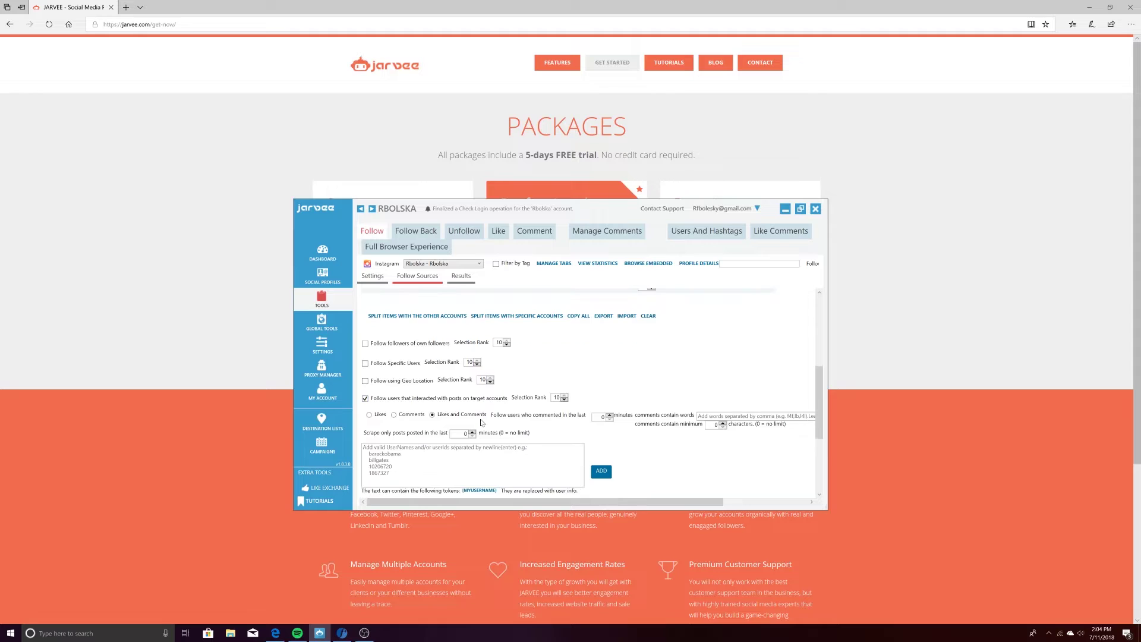
pyautogui.scroll(-2, 481, 423)
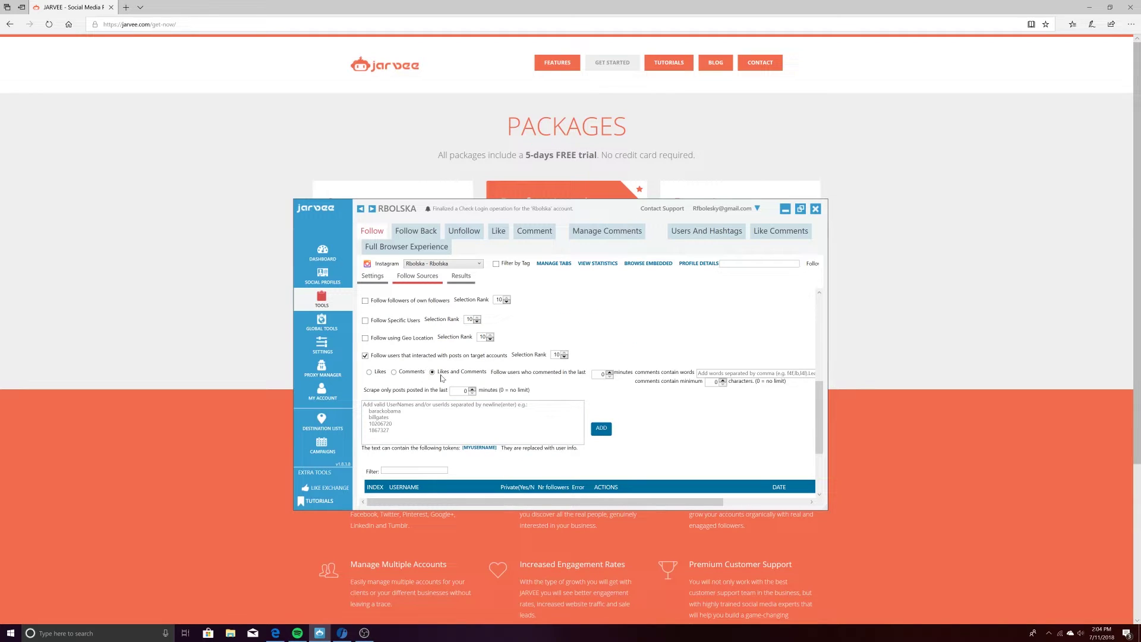
pyautogui.click(416, 419)
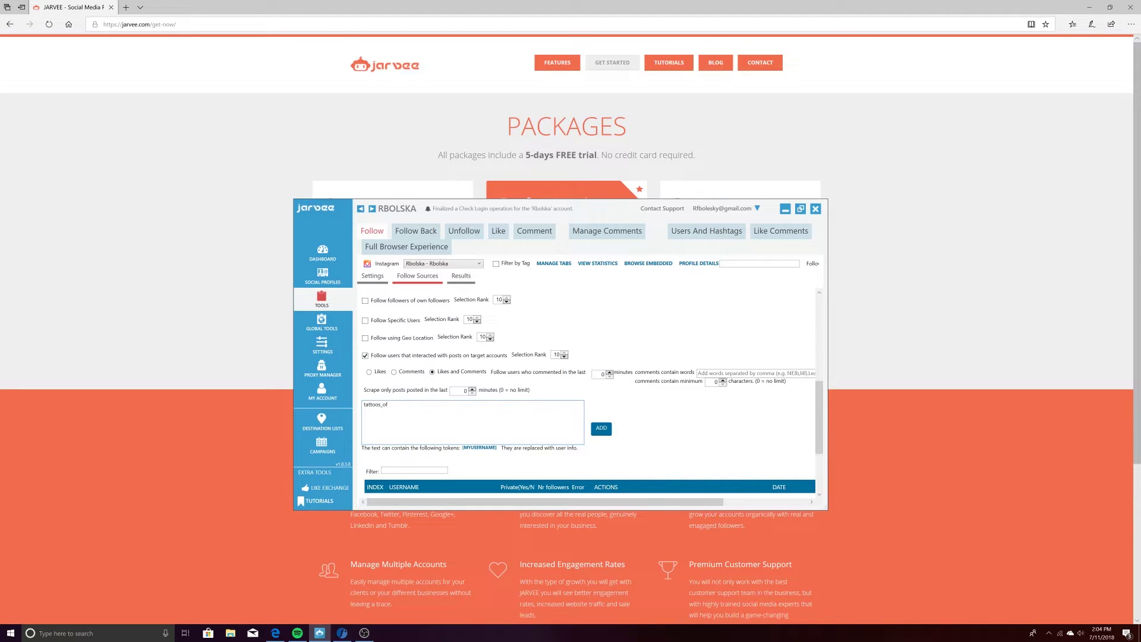
pyautogui.write('tattoos_of_instagram')
pyautogui.click(602, 428)
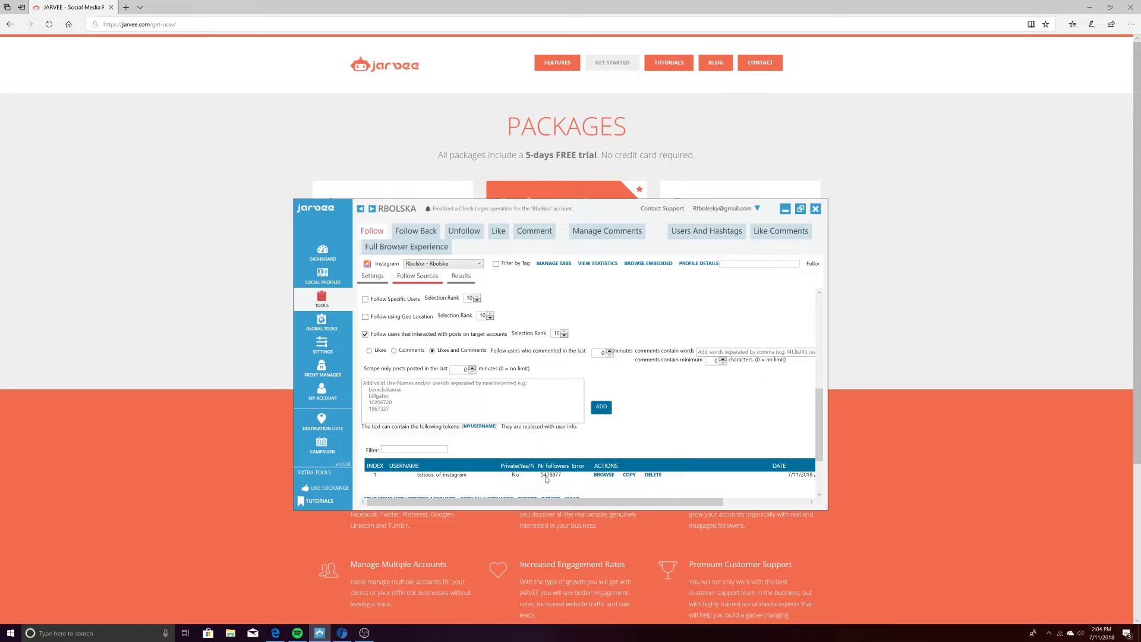
pyautogui.moveTo(823, 406); pyautogui.dragTo(823, 398)
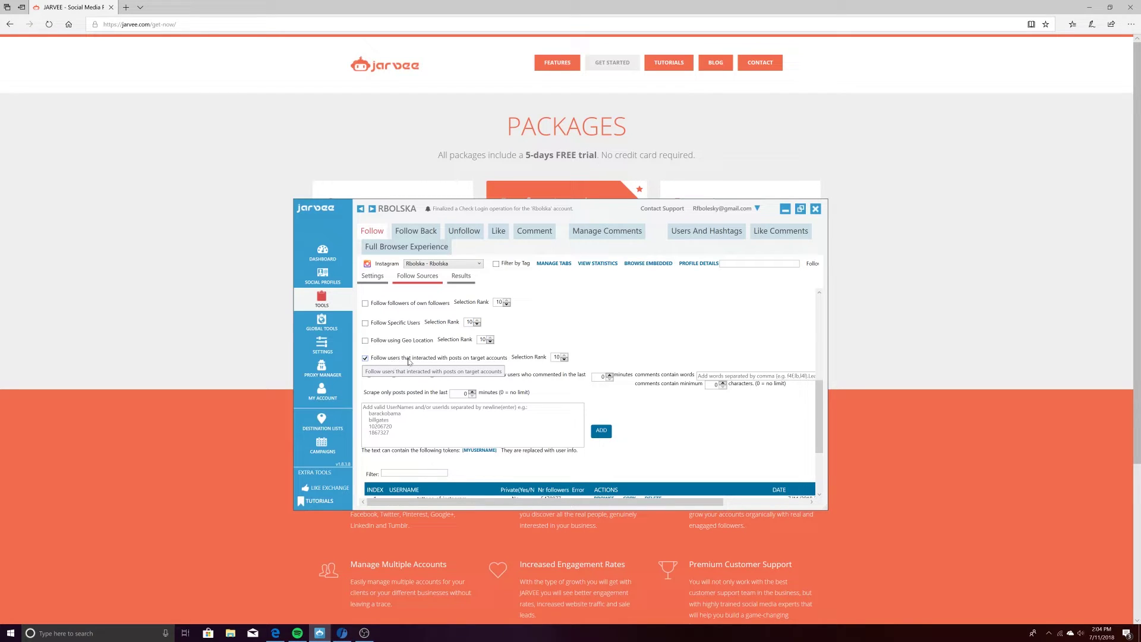
pyautogui.scroll(-1, 511, 410)
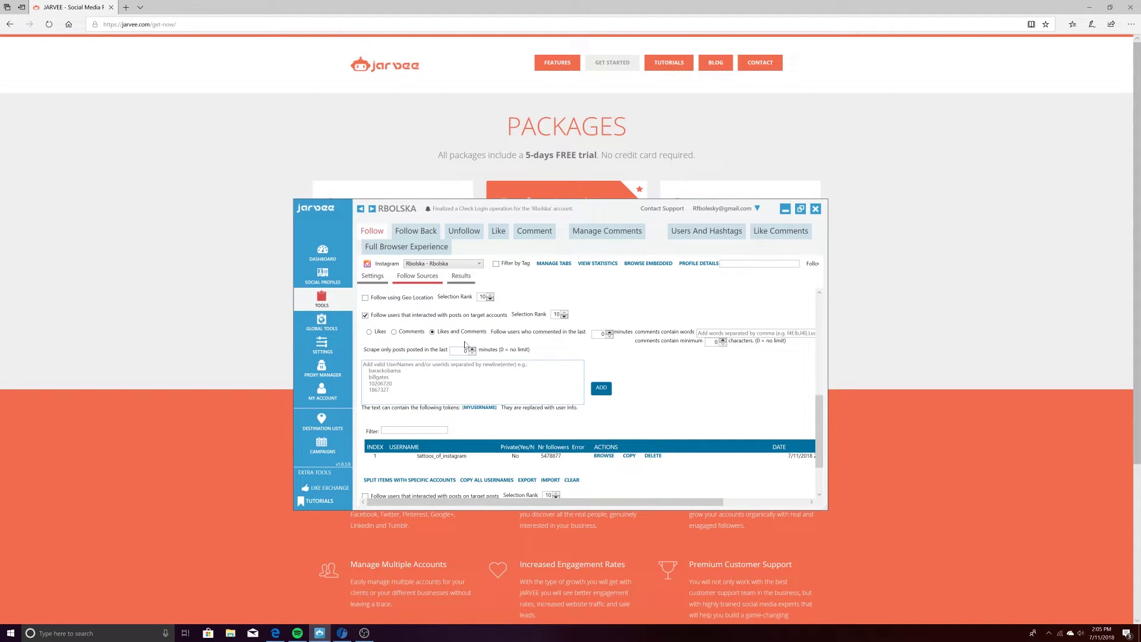
pyautogui.scroll(1, 467, 344)
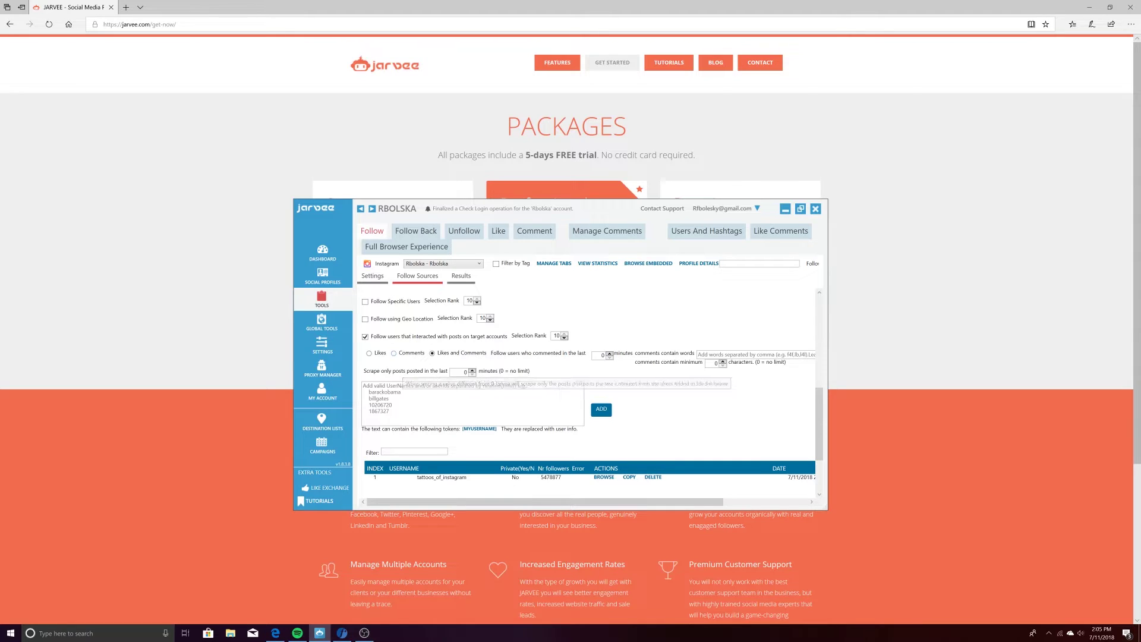
pyautogui.scroll(-1, 464, 451)
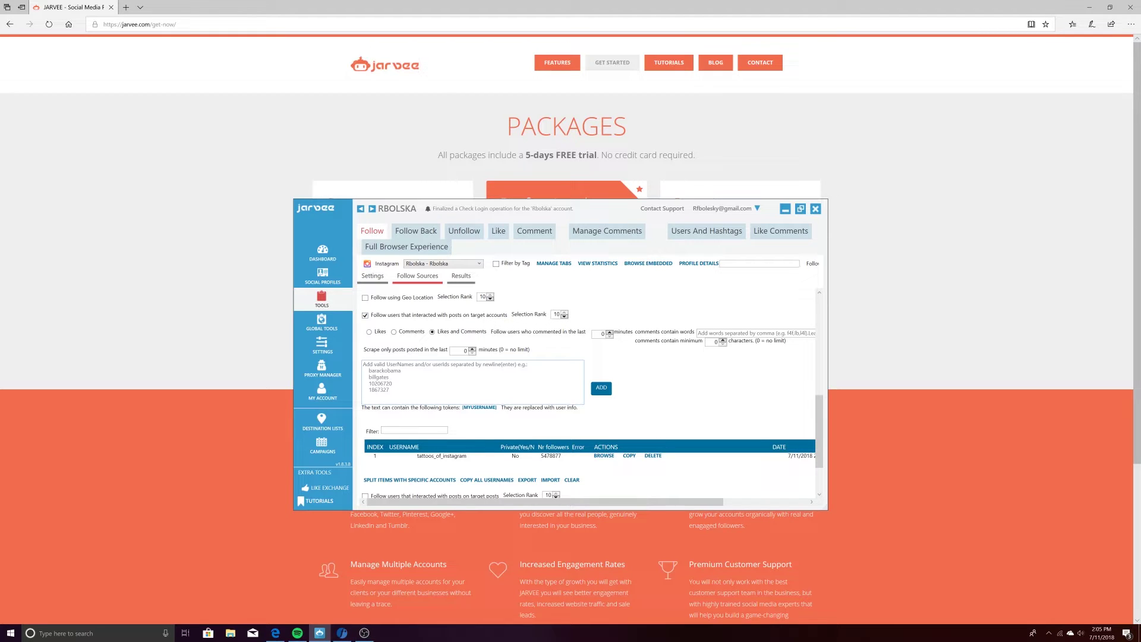
pyautogui.scroll(3, 478, 380)
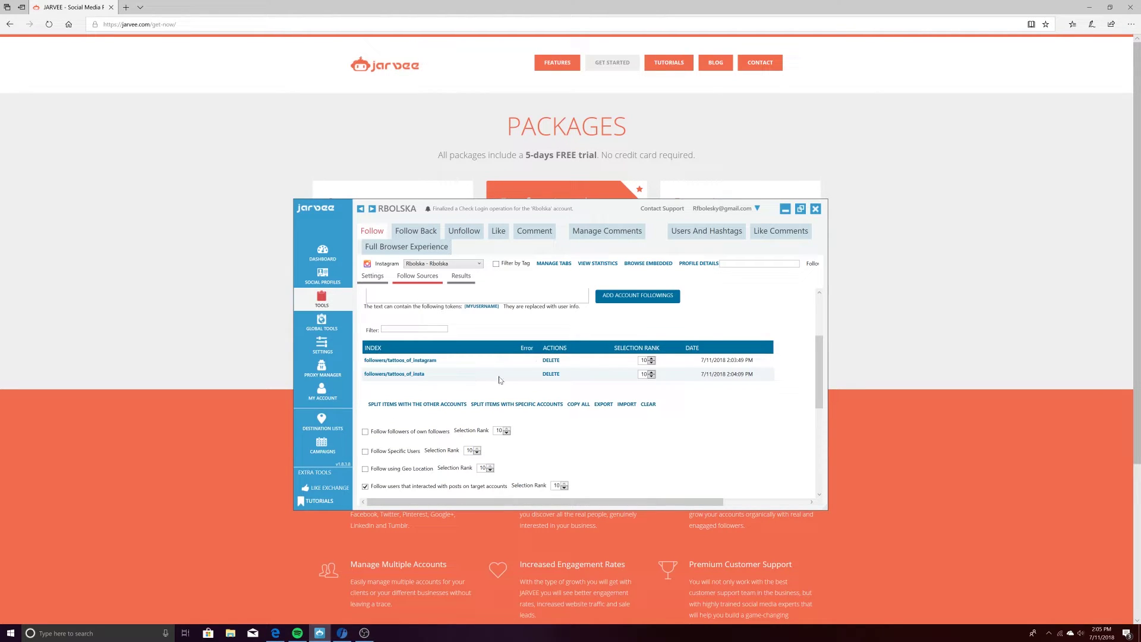
pyautogui.scroll(3, 815, 374)
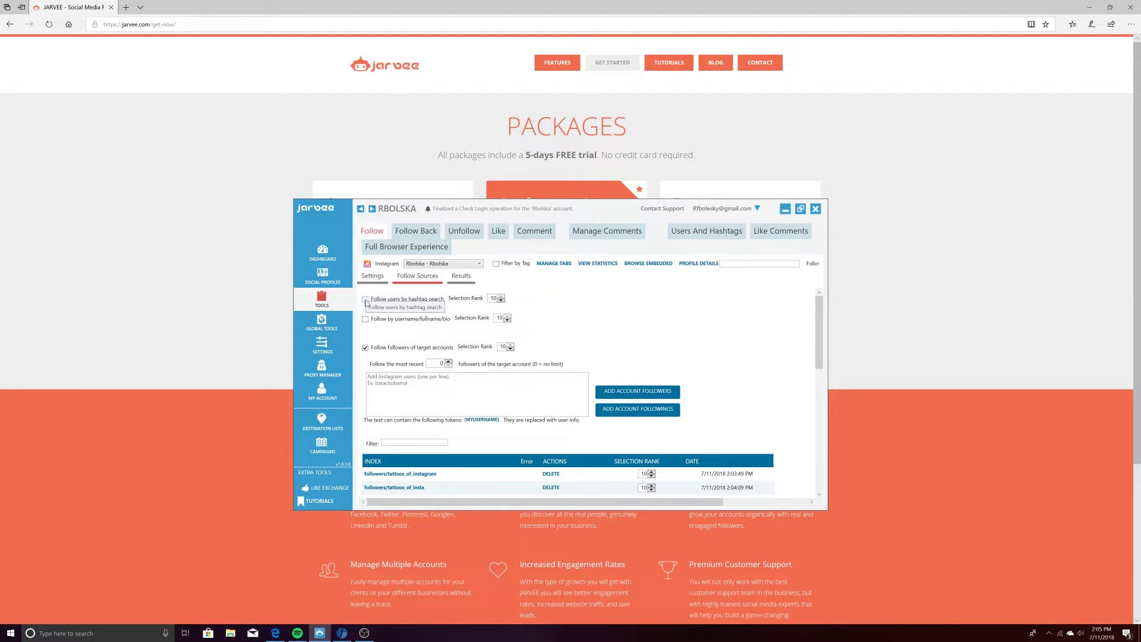
# Step: Enable hashtag search at rank 9 for tattoos, inked, tattooist, inkedandsexy, inkedup, and enable geo-location following
pyautogui.click(366, 300)
pyautogui.click(501, 300)
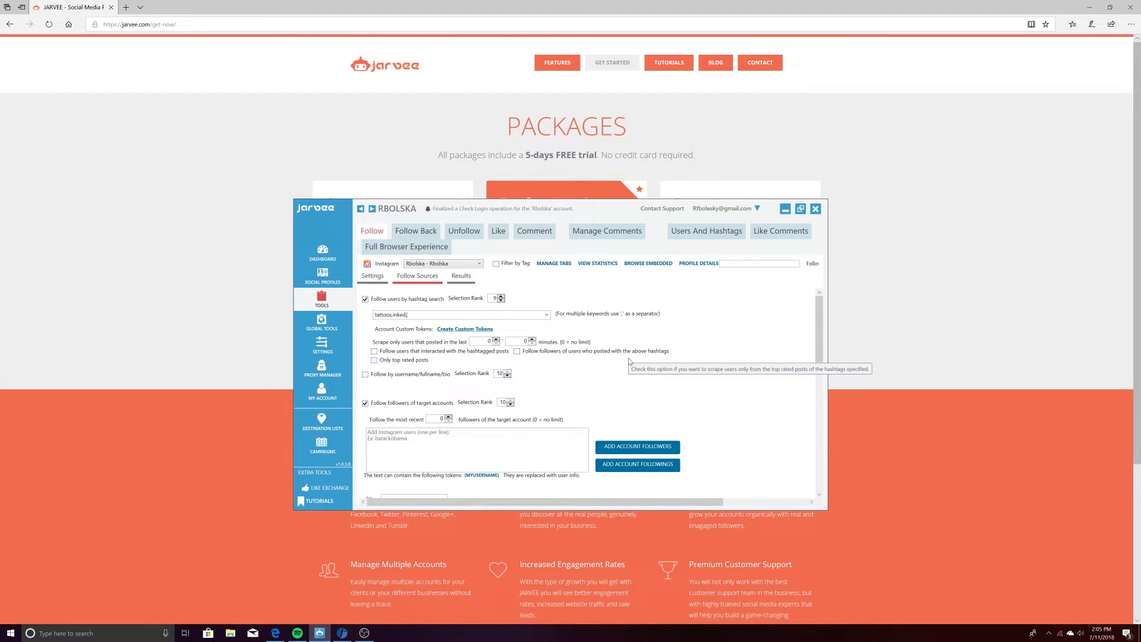
pyautogui.write('attooist,inkedandsexy,inkedup')
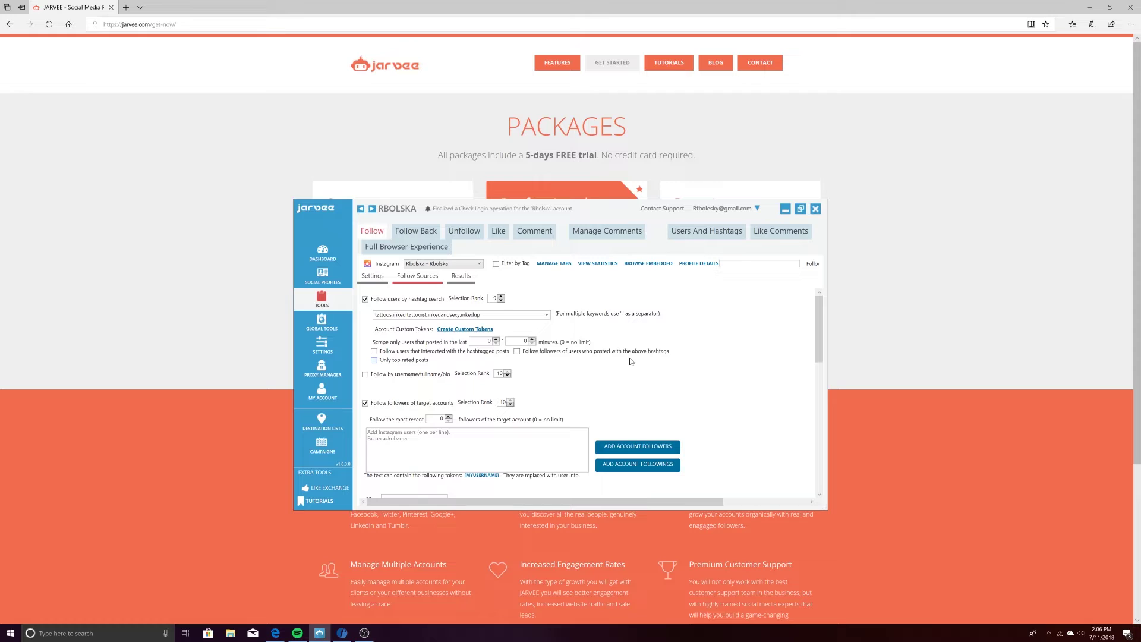
pyautogui.scroll(-1, 577, 371)
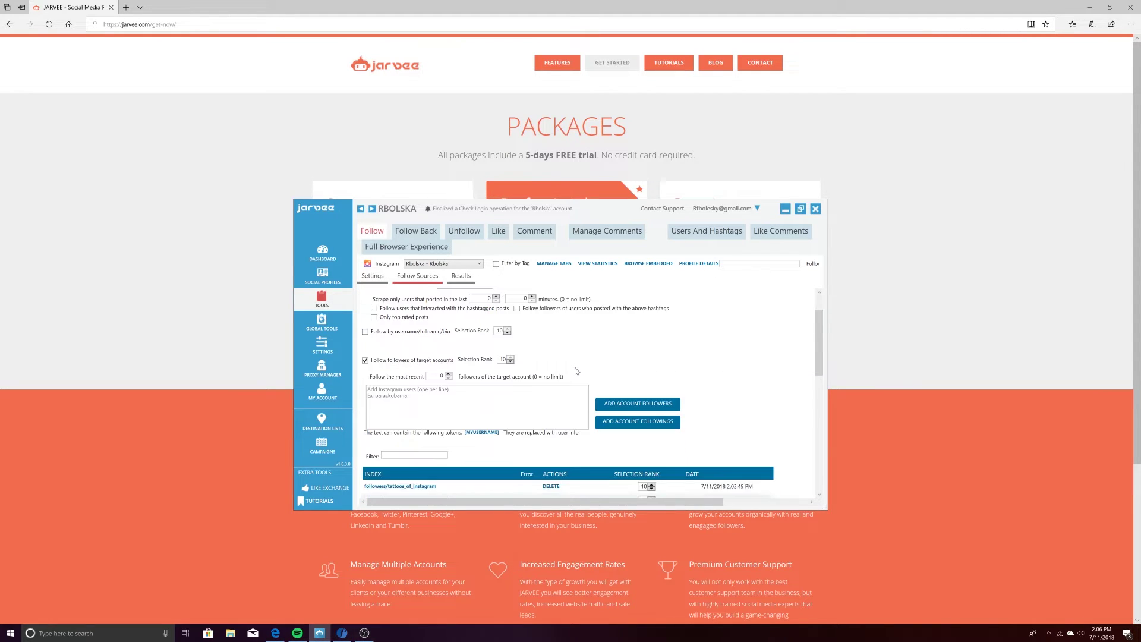
pyautogui.scroll(-2, 577, 371)
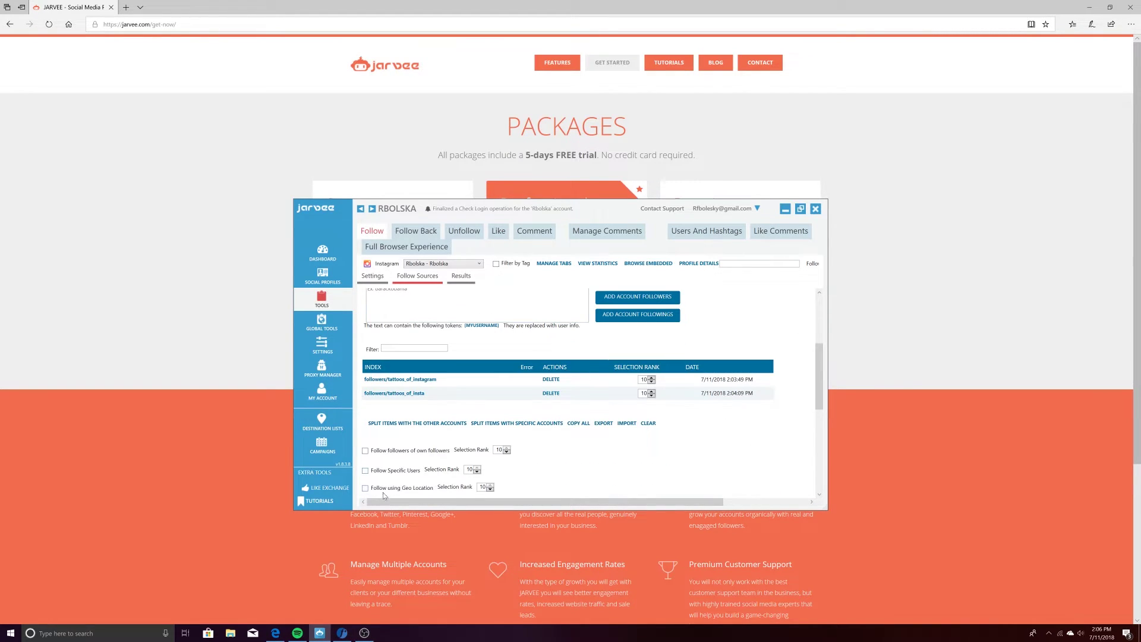
pyautogui.click(366, 489)
# Step: Search 'new york' and add the New York location to the geo-location list
pyautogui.scroll(-2, 442, 474)
pyautogui.click(410, 445)
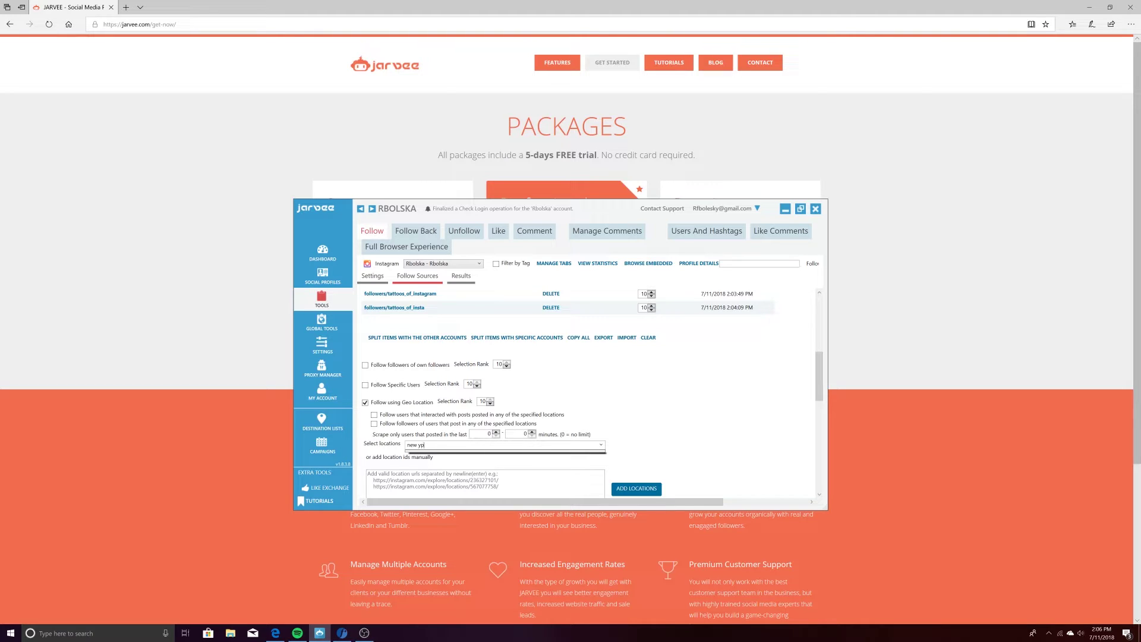
pyautogui.write('new york')
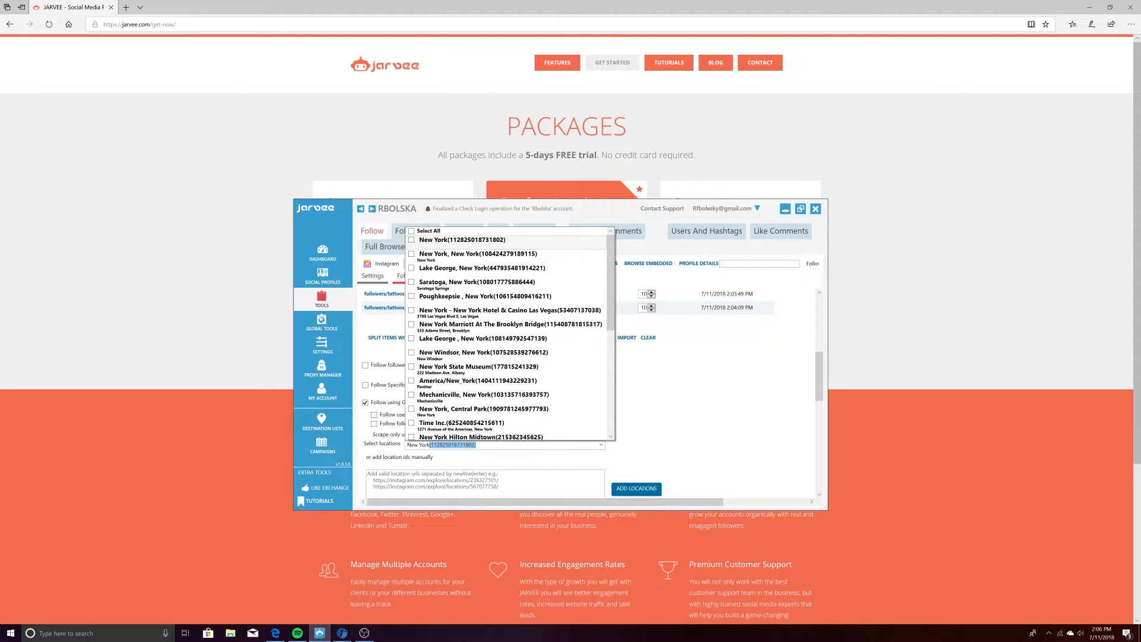
pyautogui.click(412, 240)
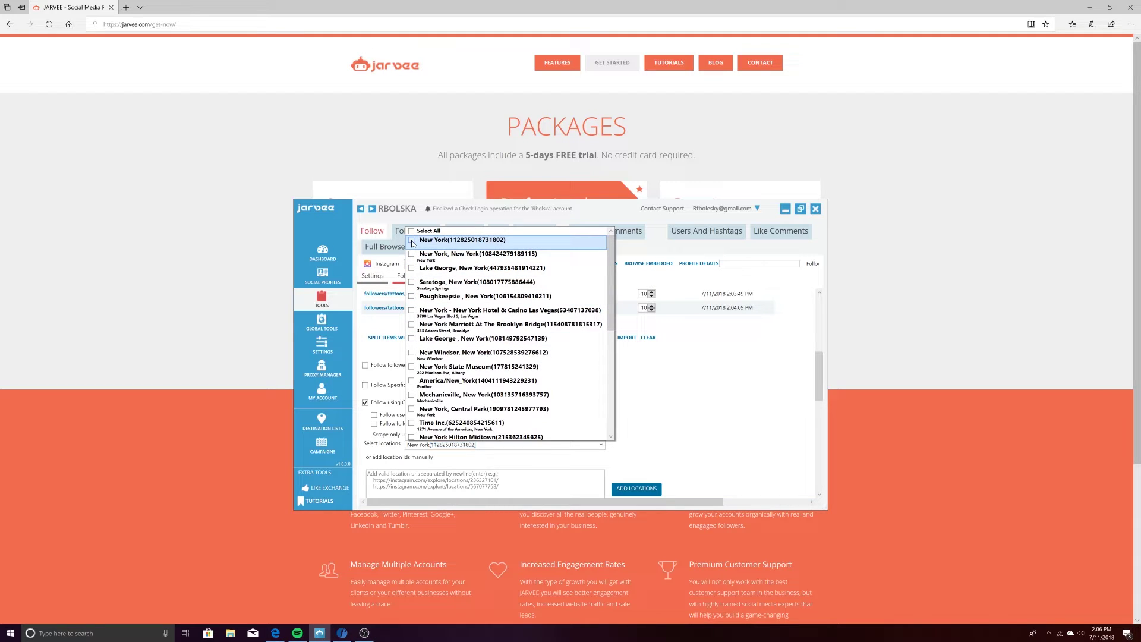
pyautogui.click(656, 433)
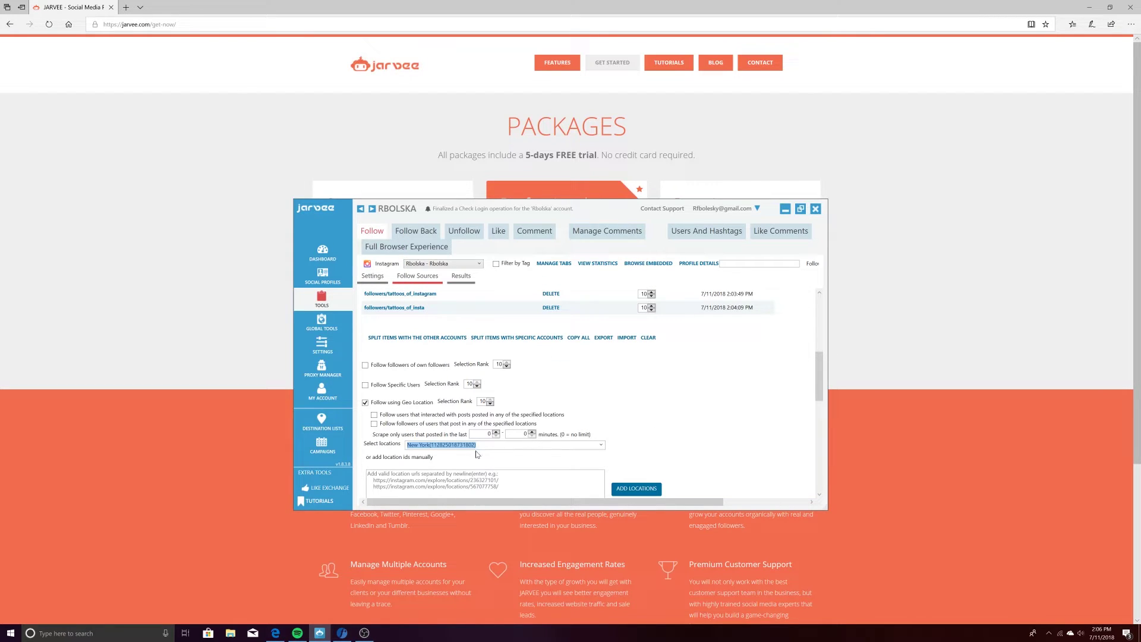
pyautogui.click(635, 489)
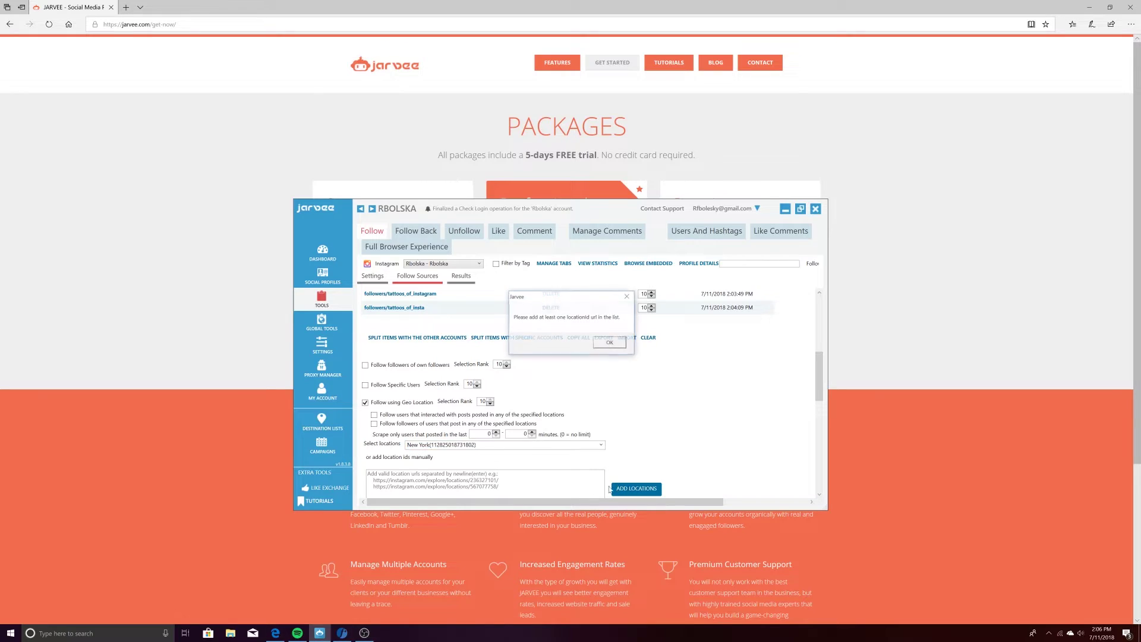
pyautogui.click(611, 343)
# Step: Confirm New York in the location choices, then return to the Follow tool's Settings subtab
pyautogui.scroll(-2, 538, 375)
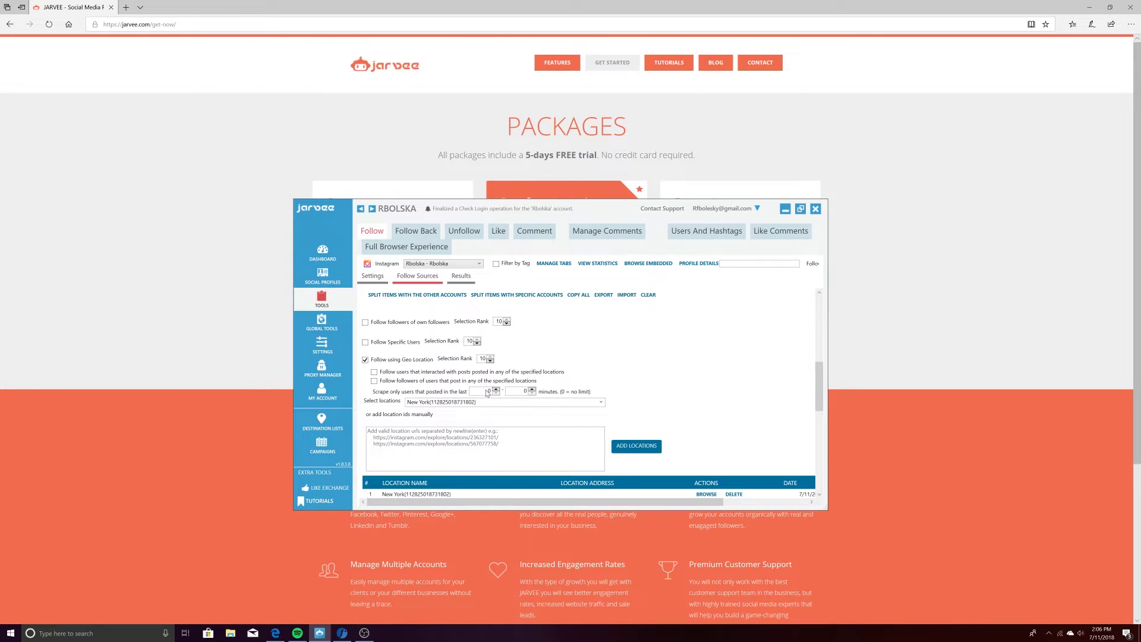
pyautogui.click(498, 403)
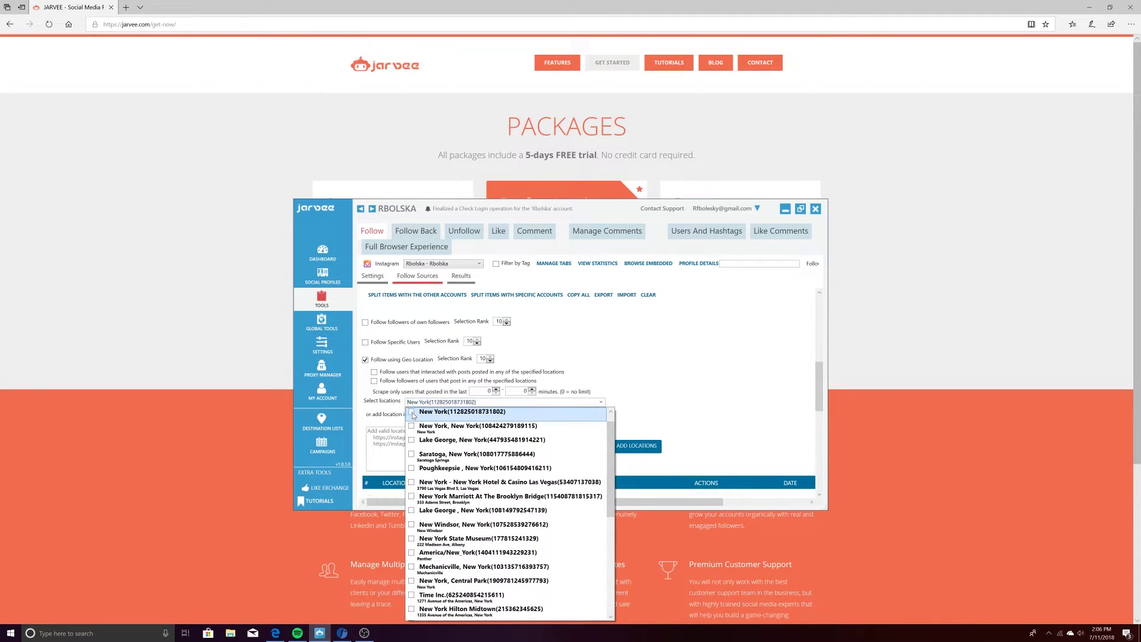
pyautogui.click(707, 394)
pyautogui.scroll(-1, 496, 439)
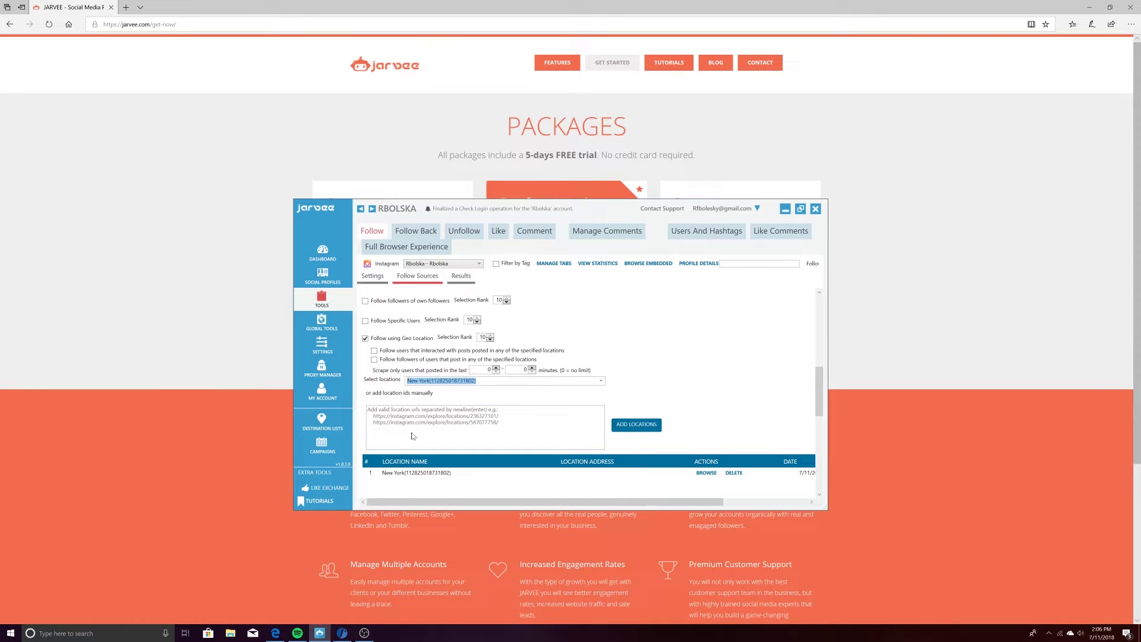
pyautogui.scroll(-2, 442, 431)
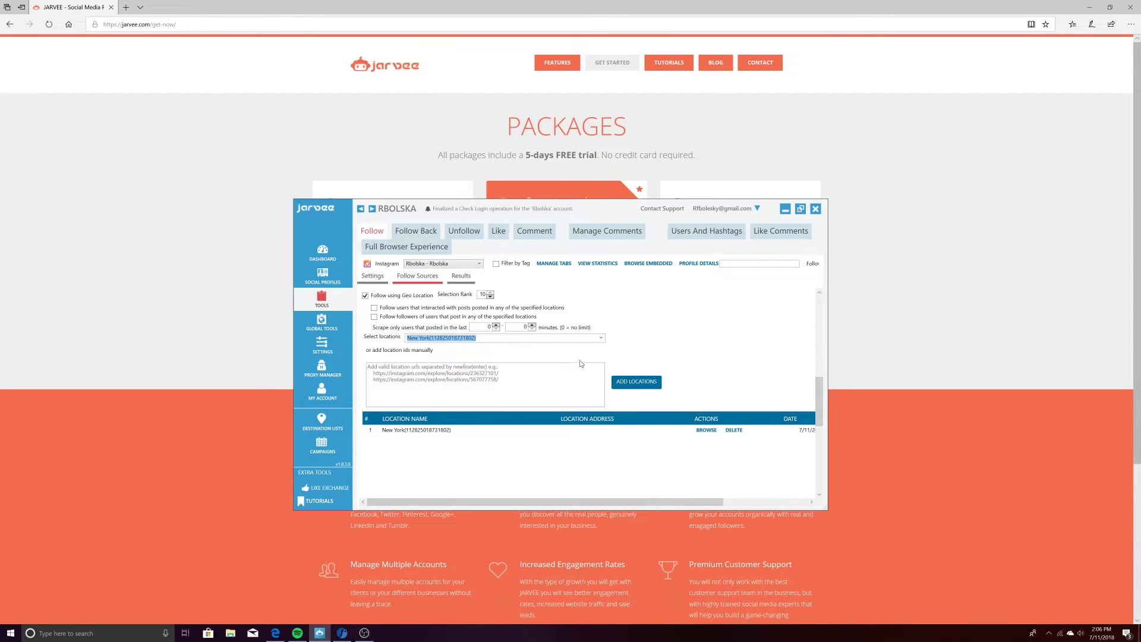
pyautogui.moveTo(819, 396); pyautogui.dragTo(815, 284)
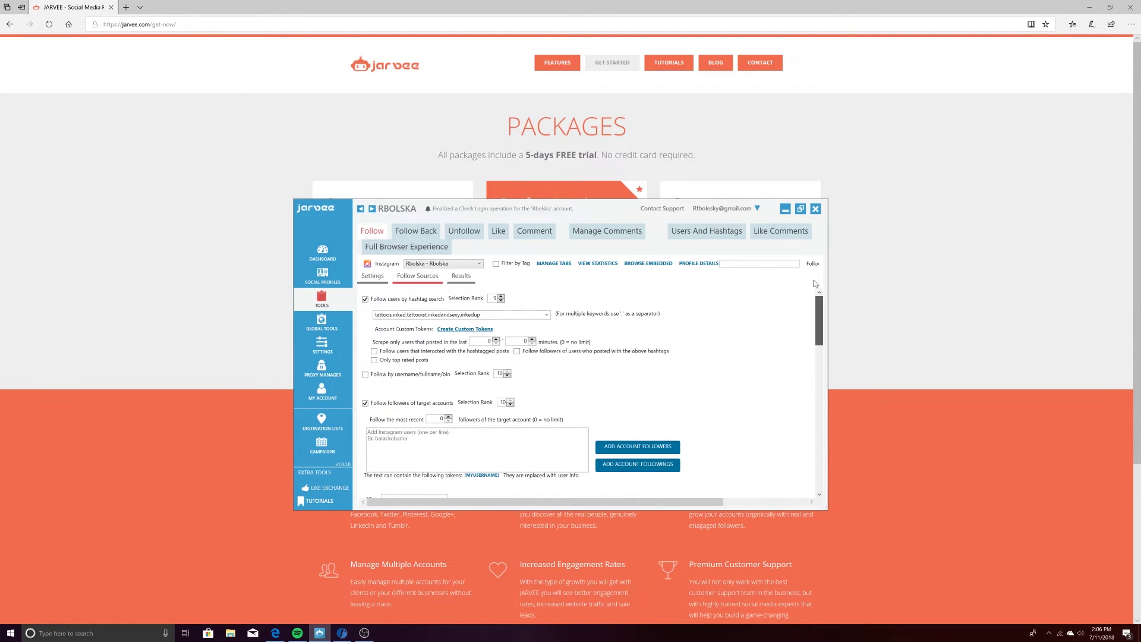
pyautogui.click(373, 276)
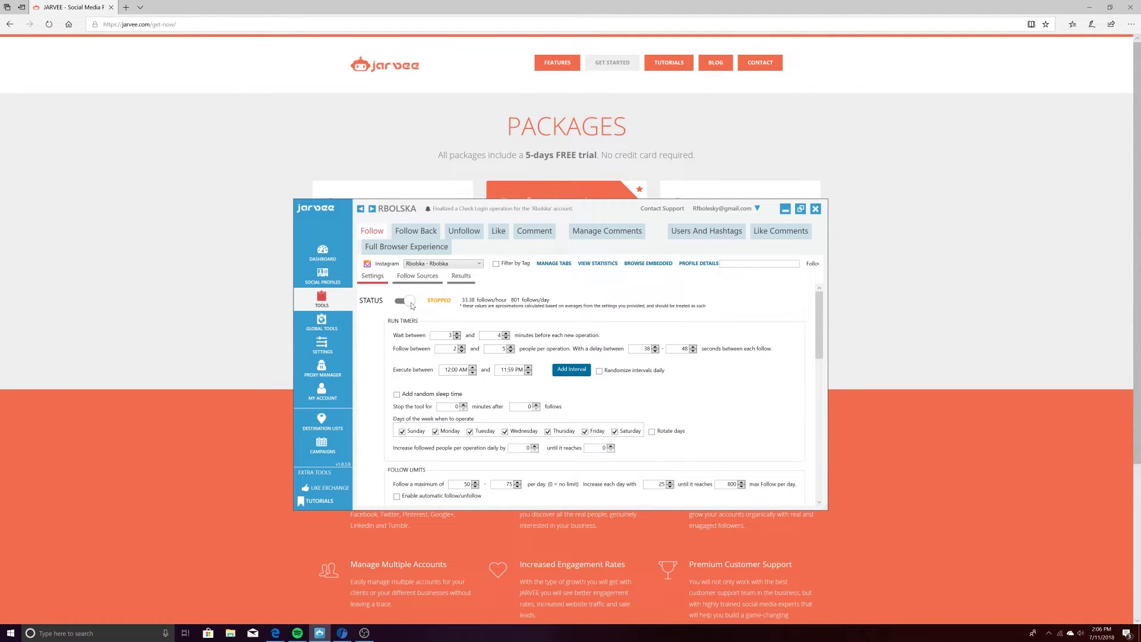
# Step: Toggle the Follow tool's status, which stays Stopped, and review its settings
pyautogui.click(412, 305)
pyautogui.scroll(-1, 446, 328)
pyautogui.scroll(-3, 462, 340)
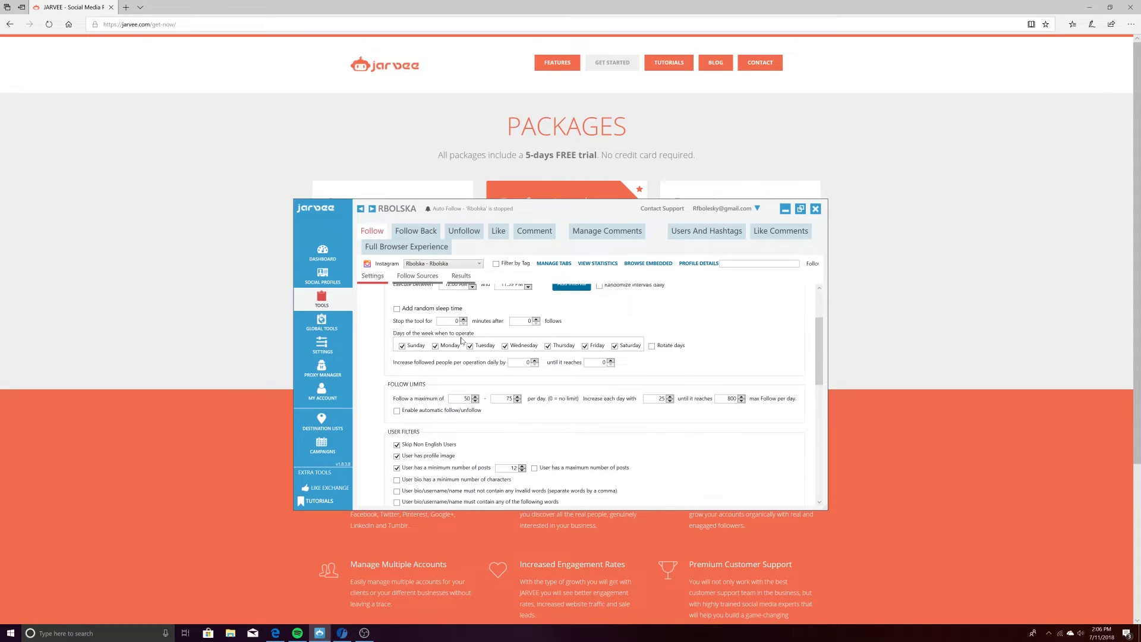
pyautogui.scroll(-1, 462, 342)
pyautogui.scroll(3, 428, 332)
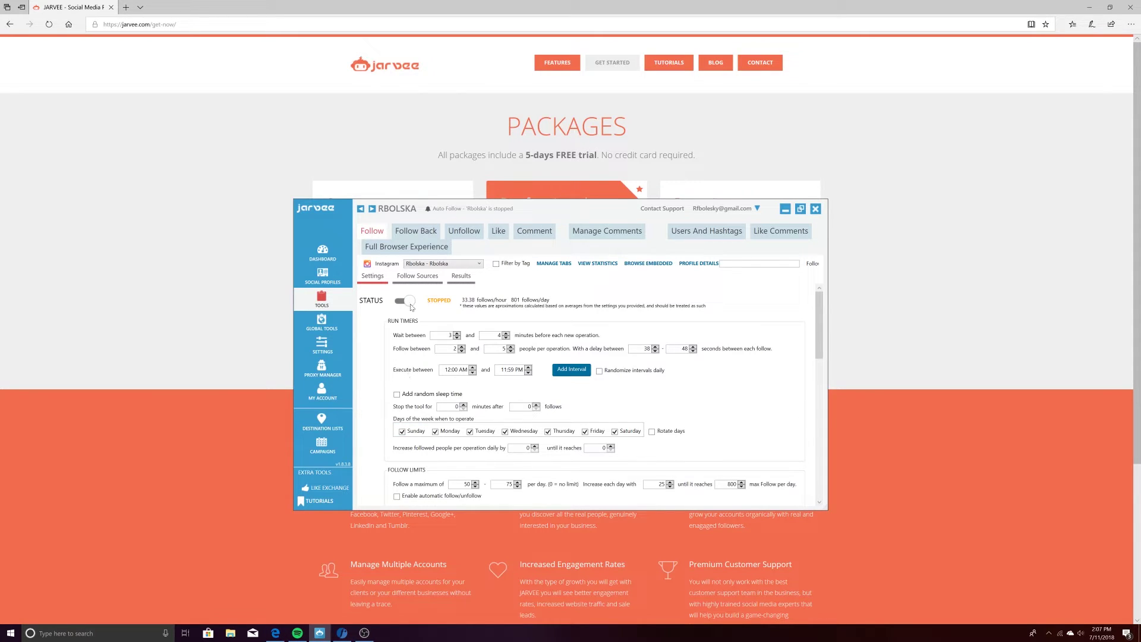
# Step: Open the Unfollow tool's settings, review them, and set the minimum days before unfollowing to 1
pyautogui.click(417, 233)
pyautogui.click(465, 234)
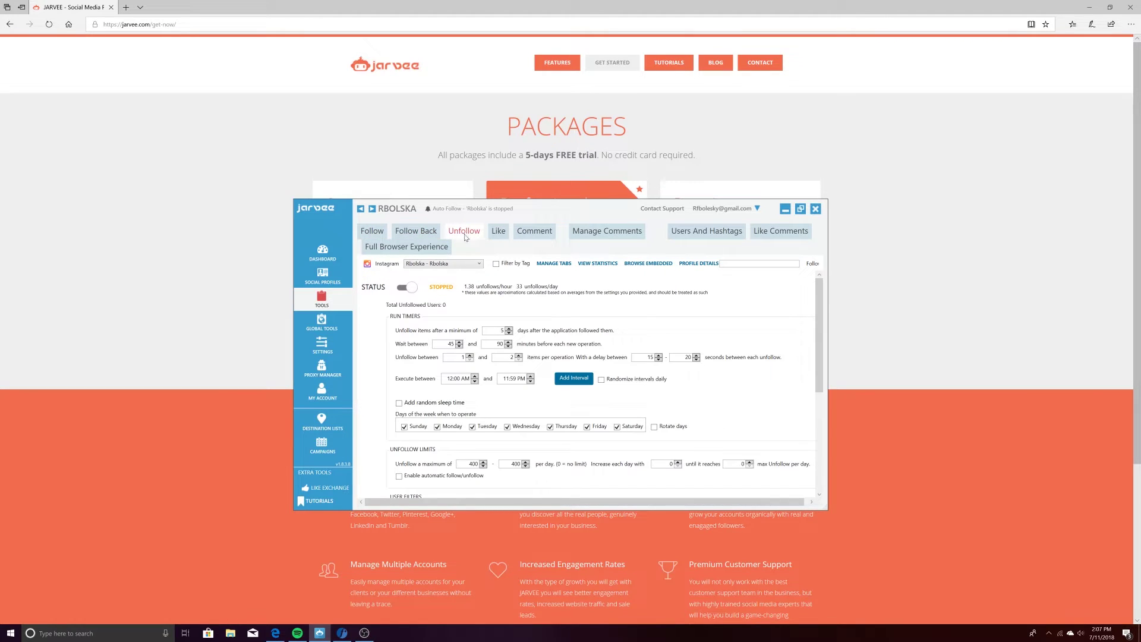
pyautogui.scroll(-1, 447, 273)
pyautogui.scroll(1, 447, 277)
pyautogui.scroll(-2, 501, 367)
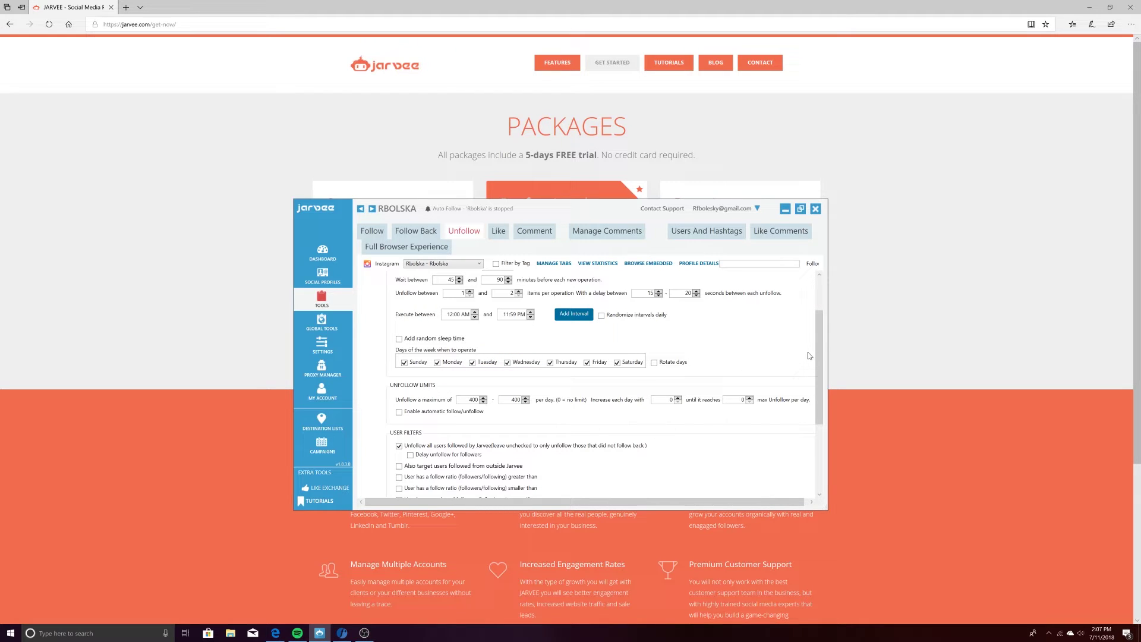
pyautogui.scroll(-4, 808, 356)
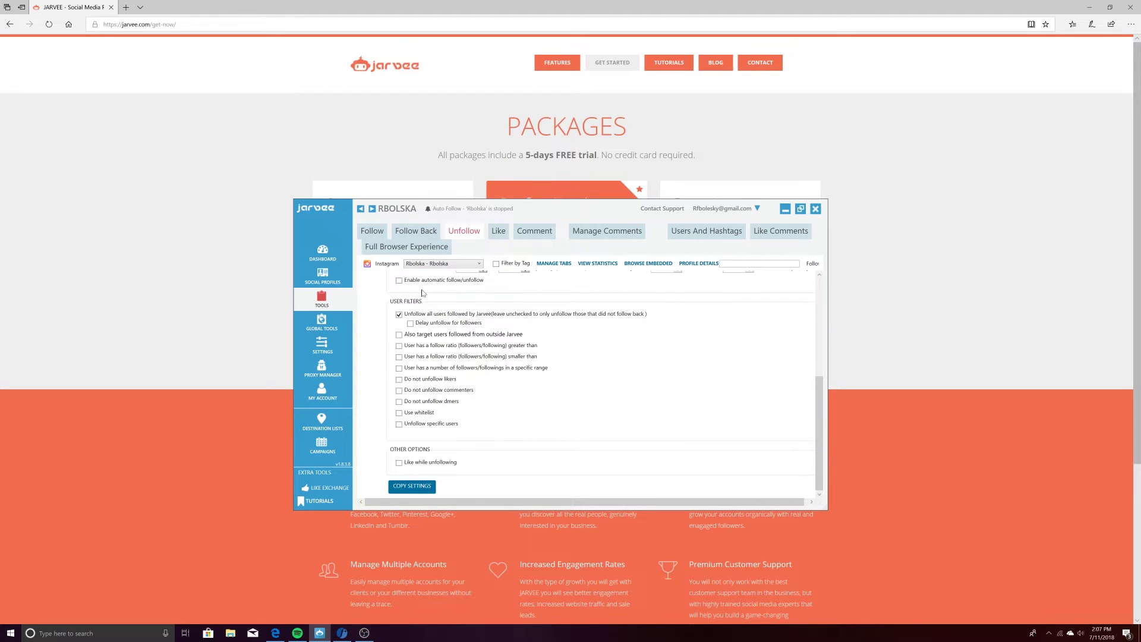
pyautogui.moveTo(818, 433); pyautogui.dragTo(826, 301)
pyautogui.doubleClick(503, 330)
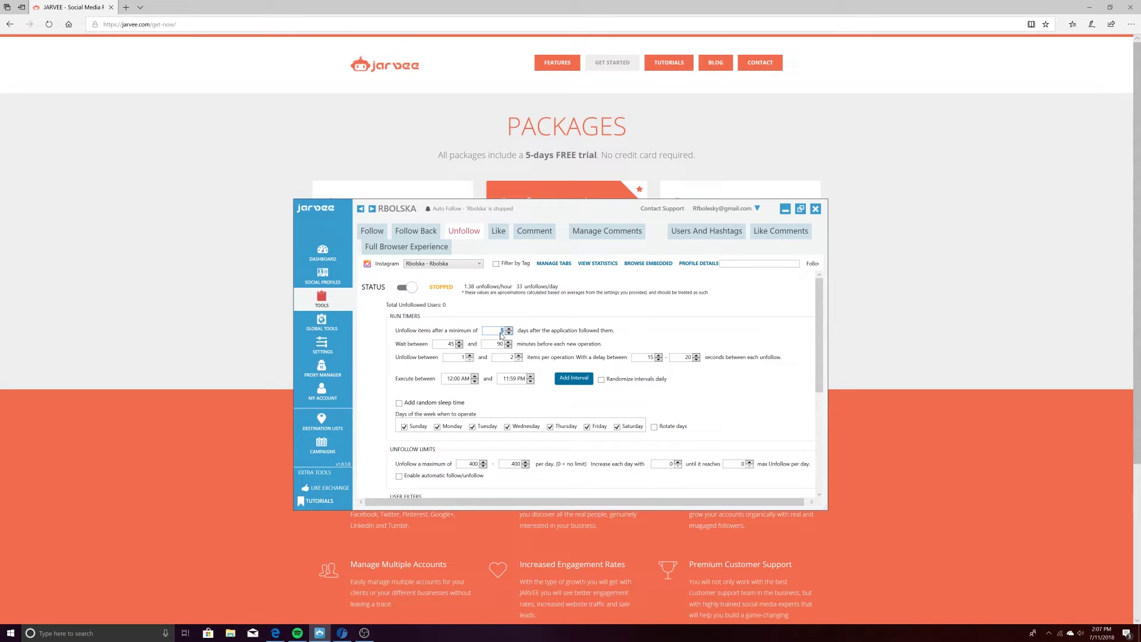
pyautogui.write('1')
# Step: Set Unfollow waits to 3–4 minutes and 2–5 unfollows per operation
pyautogui.press('Tab')
pyautogui.write('3')
pyautogui.press('Tab')
pyautogui.write('4')
pyautogui.click(461, 360)
pyautogui.write('3')
pyautogui.press('BackSpace')
pyautogui.write('2')
pyautogui.click(512, 359)
pyautogui.press('BackSpace')
pyautogui.write('5')
# Step: Set 38–48 second delays between unfollows, then switch to the Follow tool's settings
pyautogui.click(650, 358)
pyautogui.write('38')
pyautogui.press('Tab')
pyautogui.write('48')
pyautogui.press('Tab')
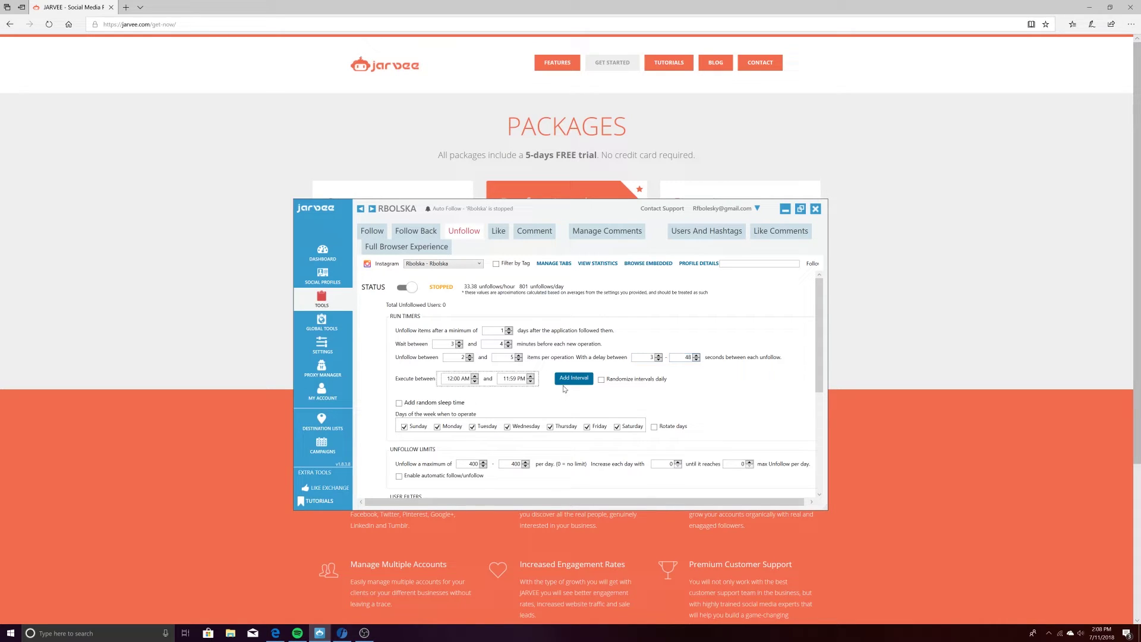
pyautogui.scroll(-1, 494, 403)
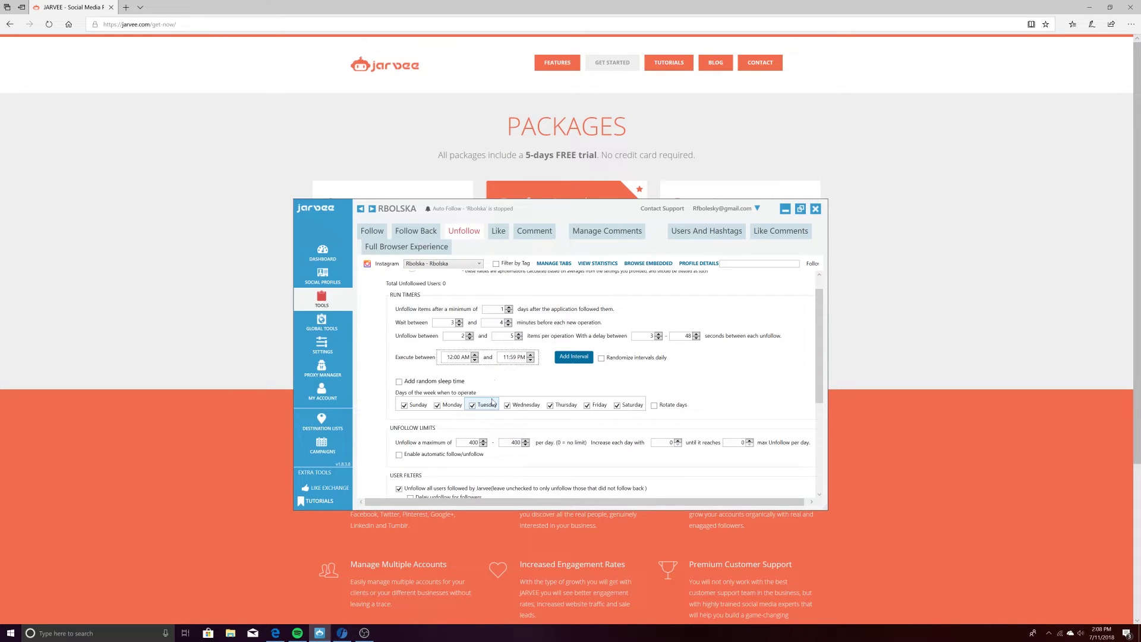
pyautogui.click(474, 443)
pyautogui.scroll(-3, 591, 437)
pyautogui.scroll(2, 825, 383)
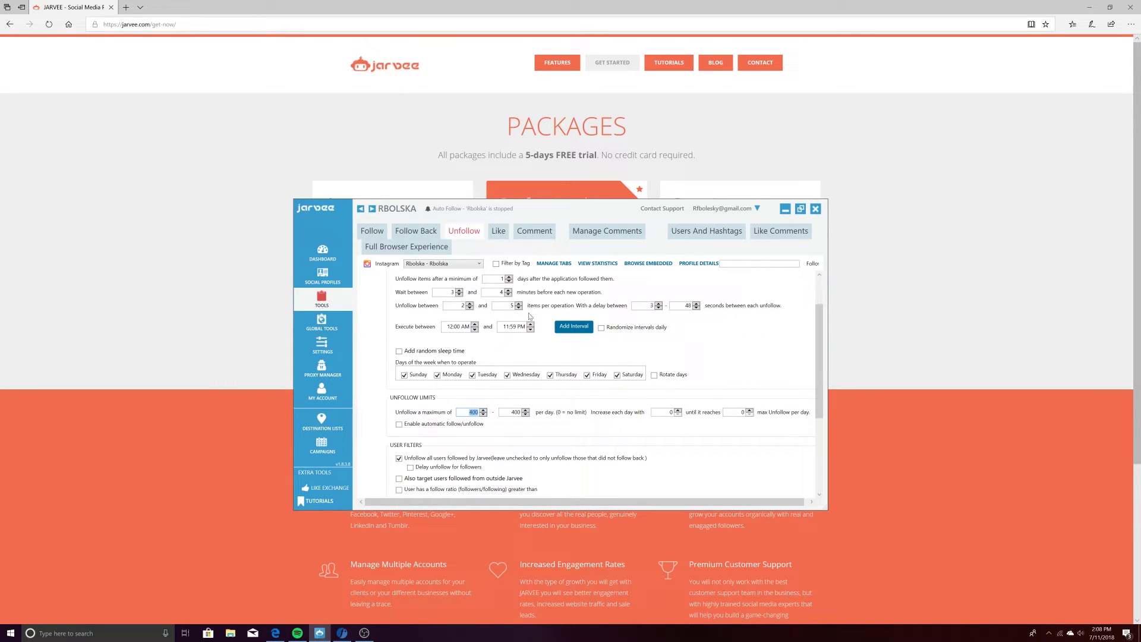
pyautogui.click(374, 236)
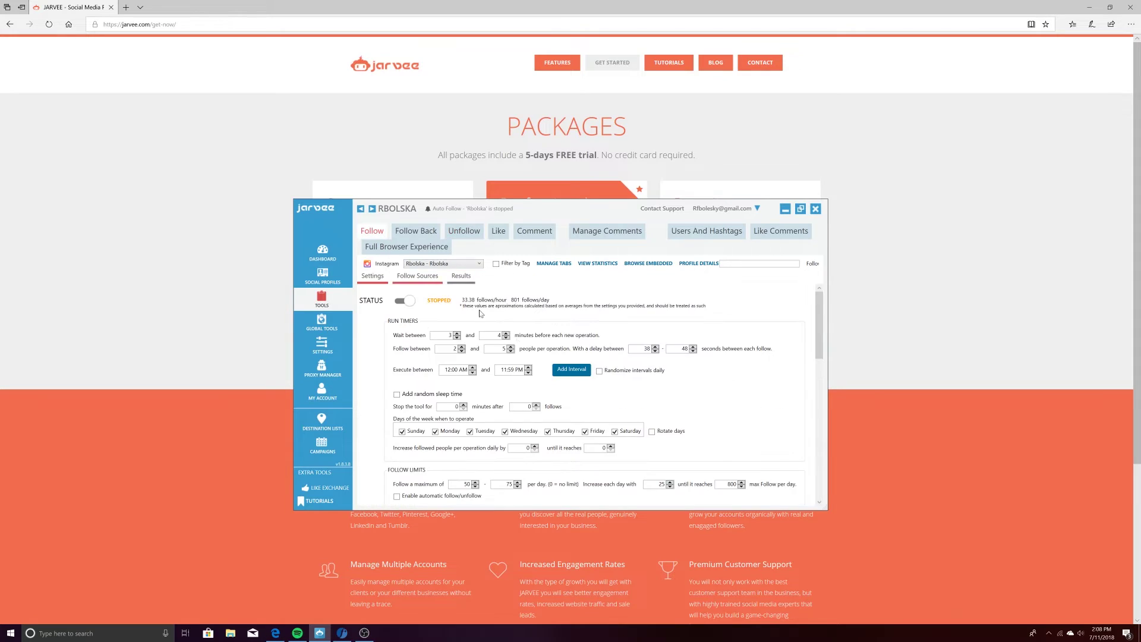
# Step: Back in the Unfollow settings, set the daily unfollow maximum to 75–100
pyautogui.scroll(-2, 531, 404)
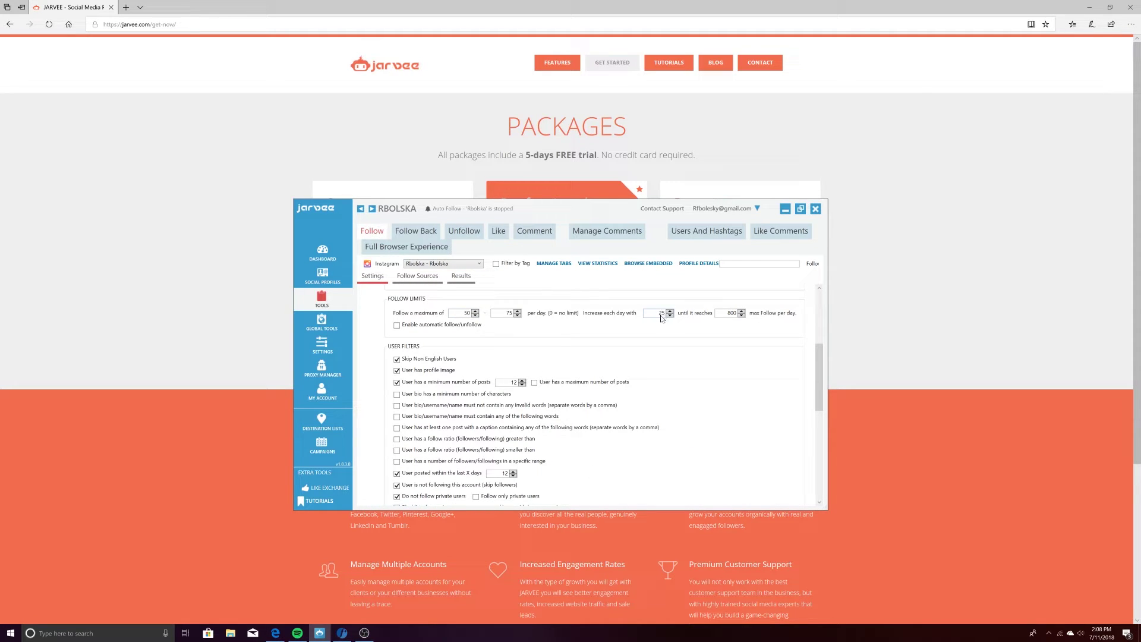
pyautogui.click(464, 230)
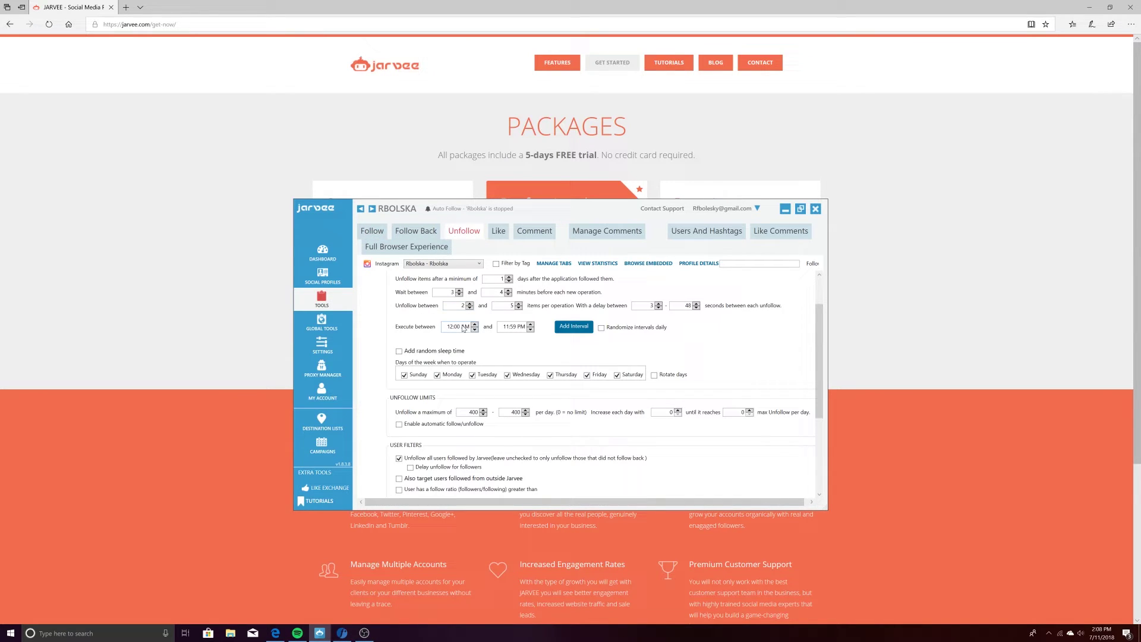
pyautogui.doubleClick(474, 412)
pyautogui.write('75')
pyautogui.press('Tab')
pyautogui.write('1')
pyautogui.scroll(-2, 514, 420)
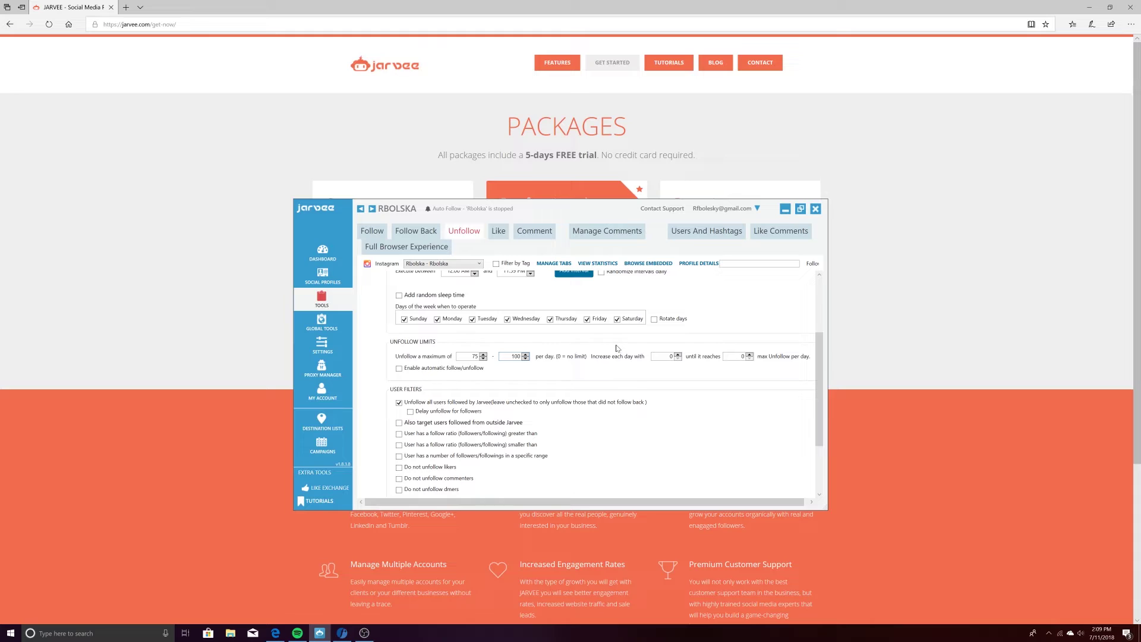
# Step: Make the daily unfollow limit increase by 25 each day until it reaches 800
pyautogui.scroll(-1, 469, 386)
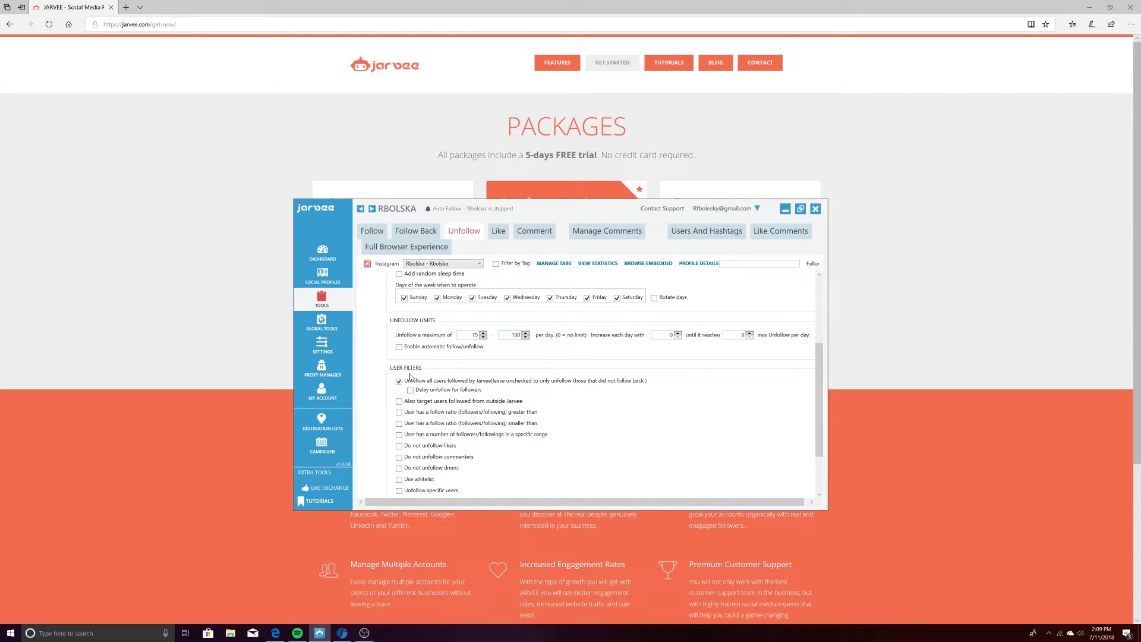
pyautogui.click(673, 336)
pyautogui.write('2')
pyautogui.write('800')
pyautogui.scroll(-1, 640, 359)
pyautogui.scroll(-1, 606, 351)
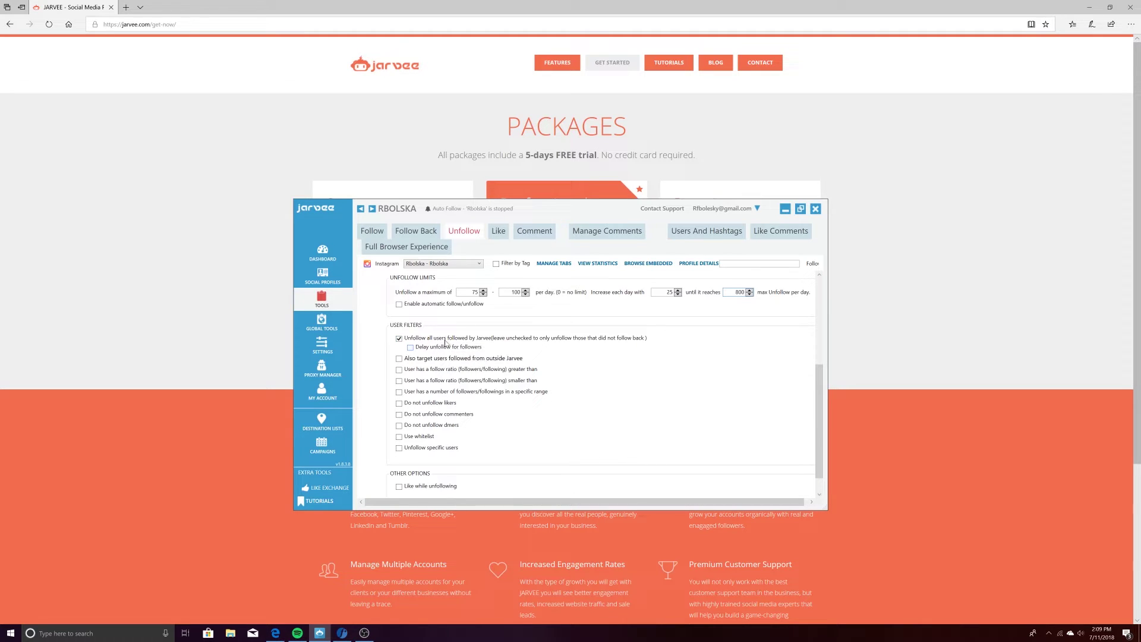
pyautogui.scroll(-1, 405, 385)
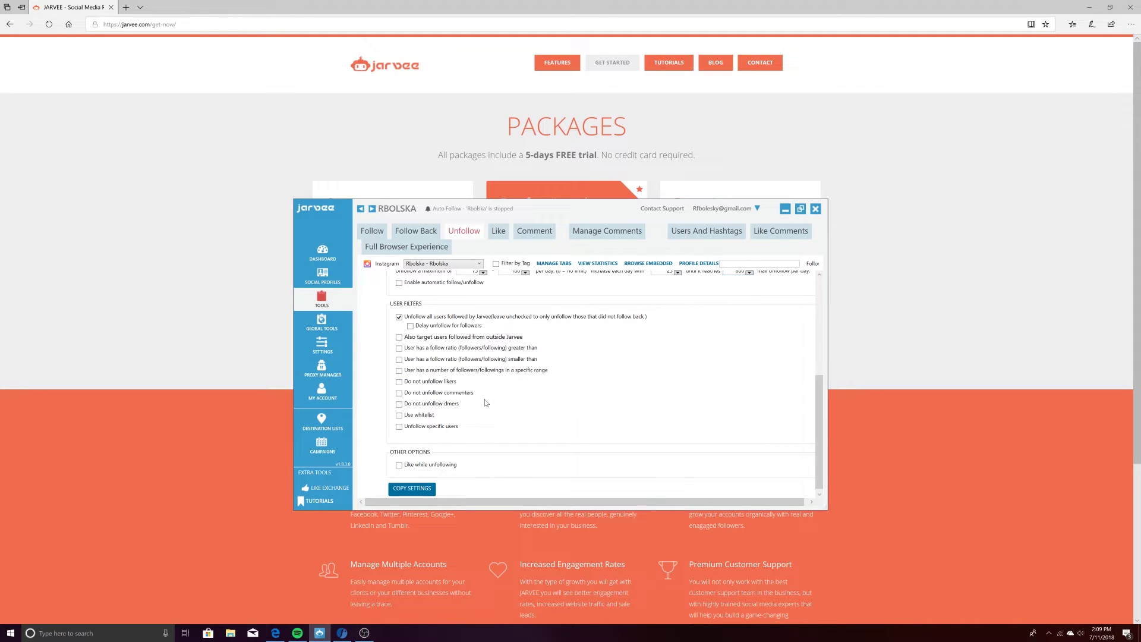
# Step: Tick Do not unfollow likers and Do not unfollow commenters of the last 12 posts
pyautogui.click(400, 382)
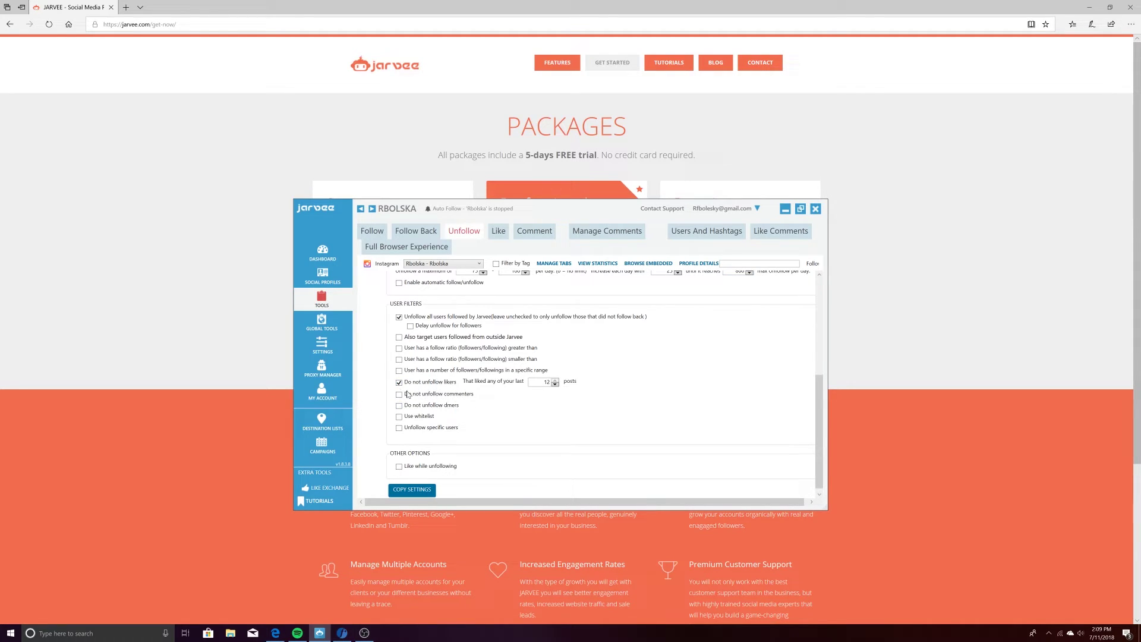
pyautogui.click(443, 394)
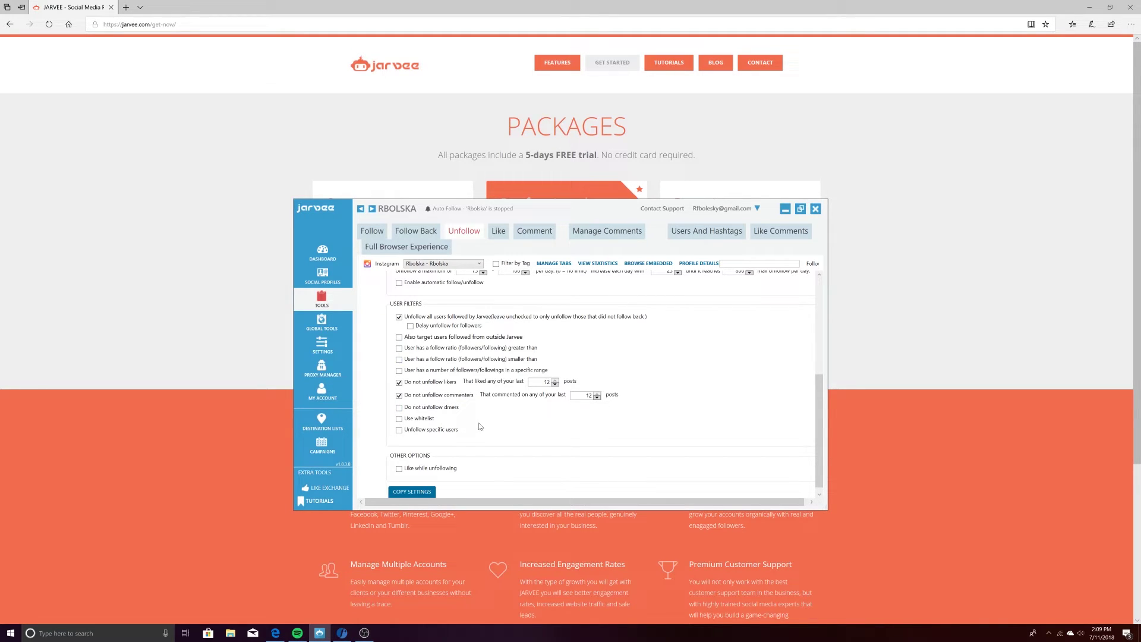
pyautogui.scroll(-1, 480, 427)
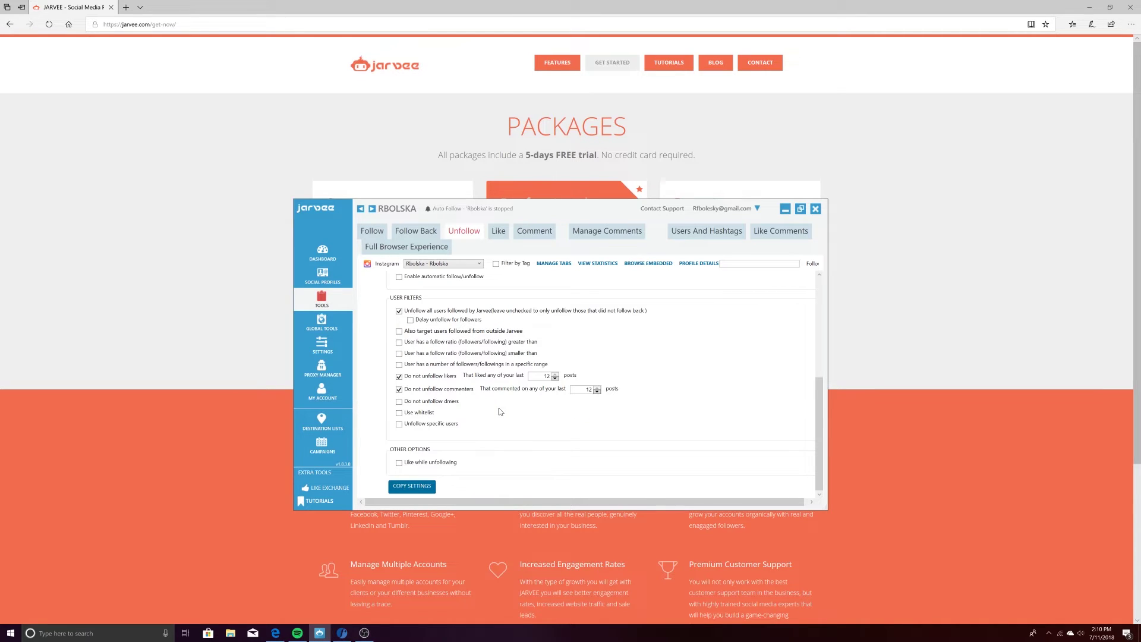
pyautogui.scroll(5, 496, 413)
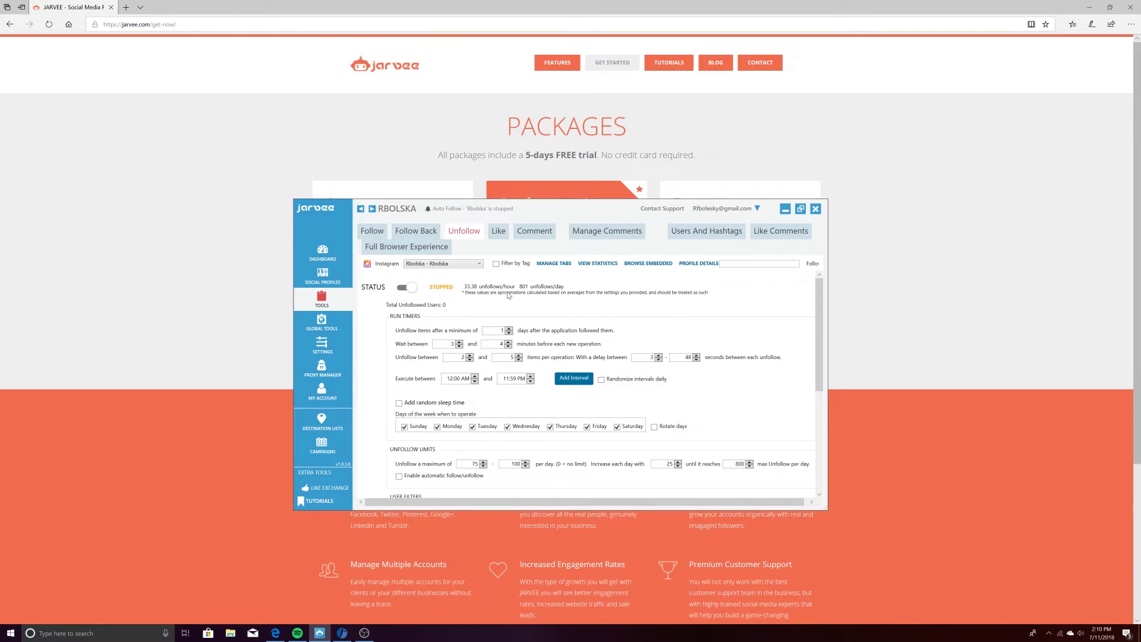
pyautogui.click(409, 289)
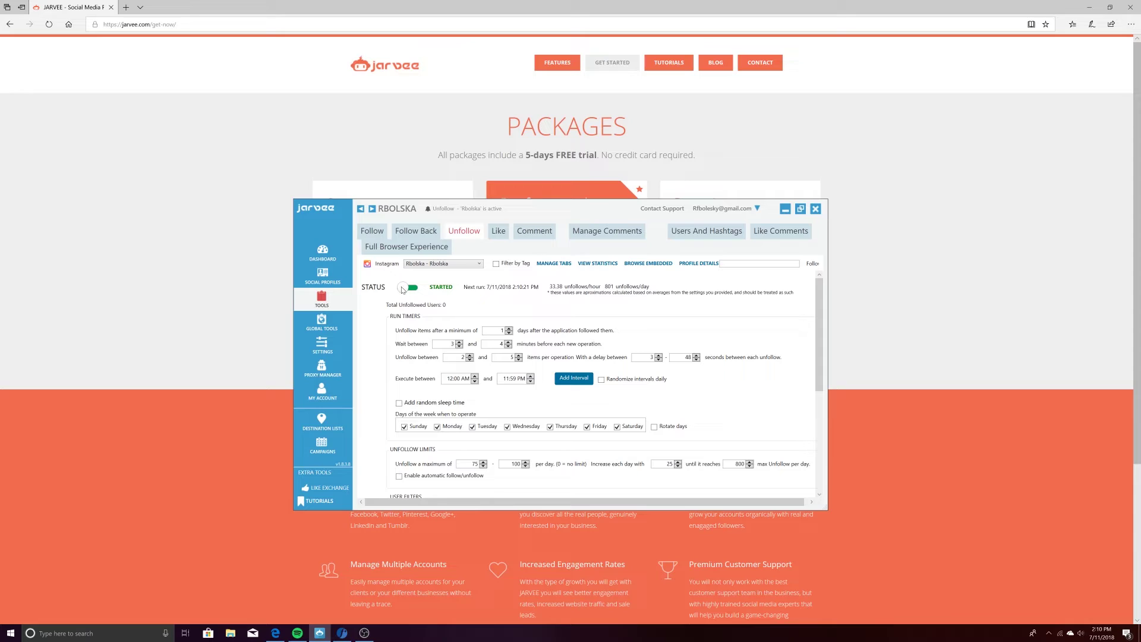
pyautogui.click(404, 288)
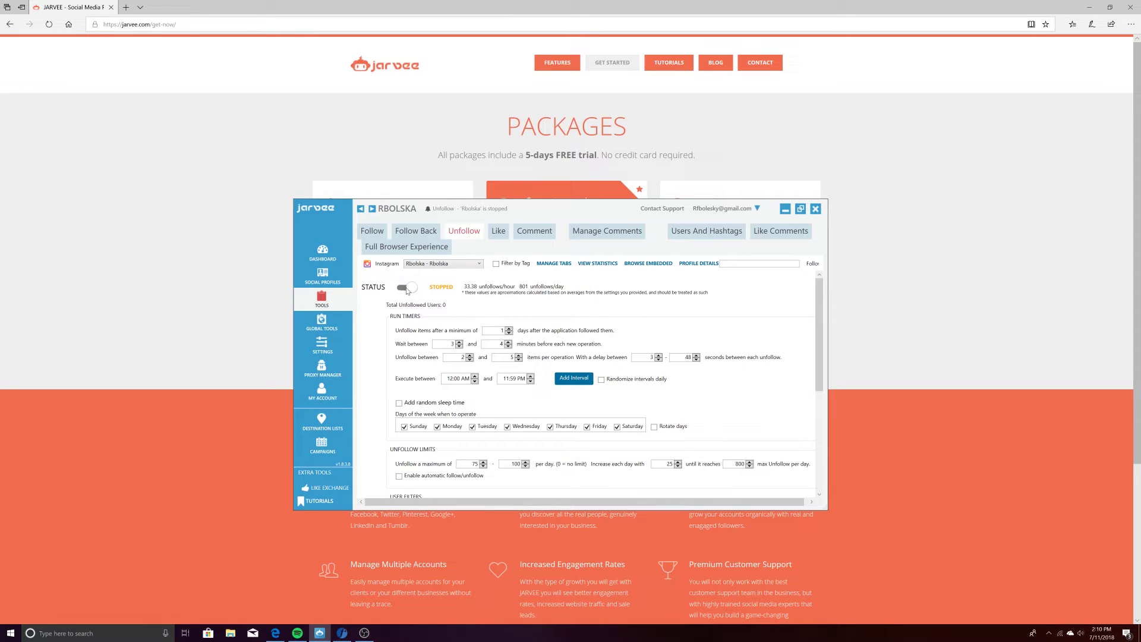
pyautogui.click(500, 231)
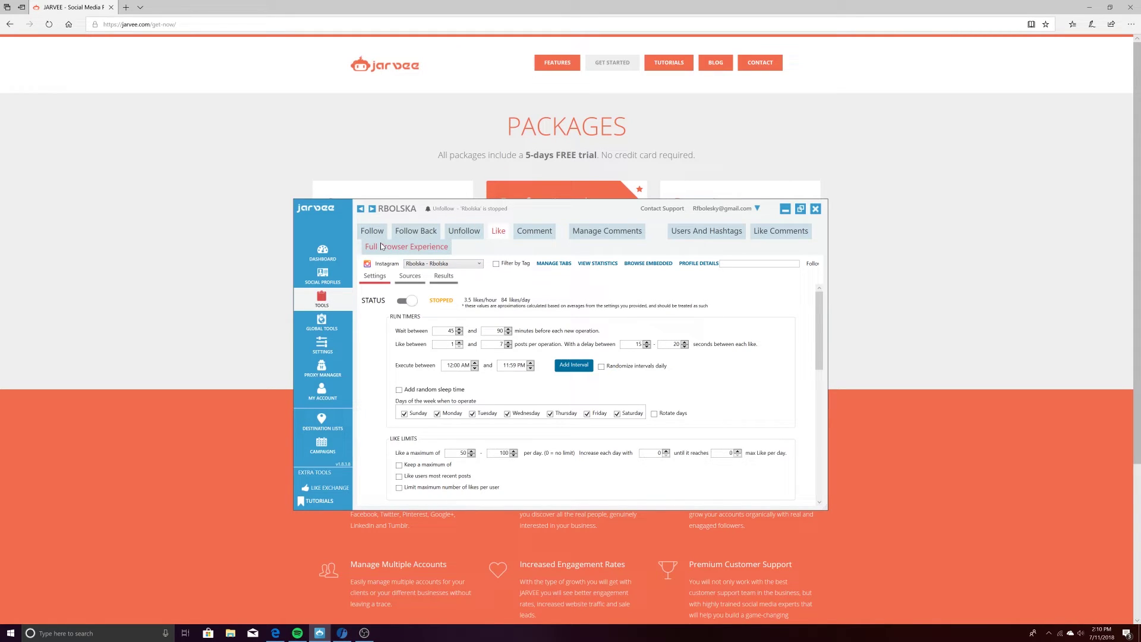
# Step: Set Like waits to 3–4 minutes, 2–5 posts per run and 38–48 second delays
pyautogui.doubleClick(454, 332)
pyautogui.write('3')
pyautogui.doubleClick(498, 333)
pyautogui.write('4')
pyautogui.scroll(-1, 483, 346)
pyautogui.write('2')
pyautogui.doubleClick(503, 323)
pyautogui.write('5')
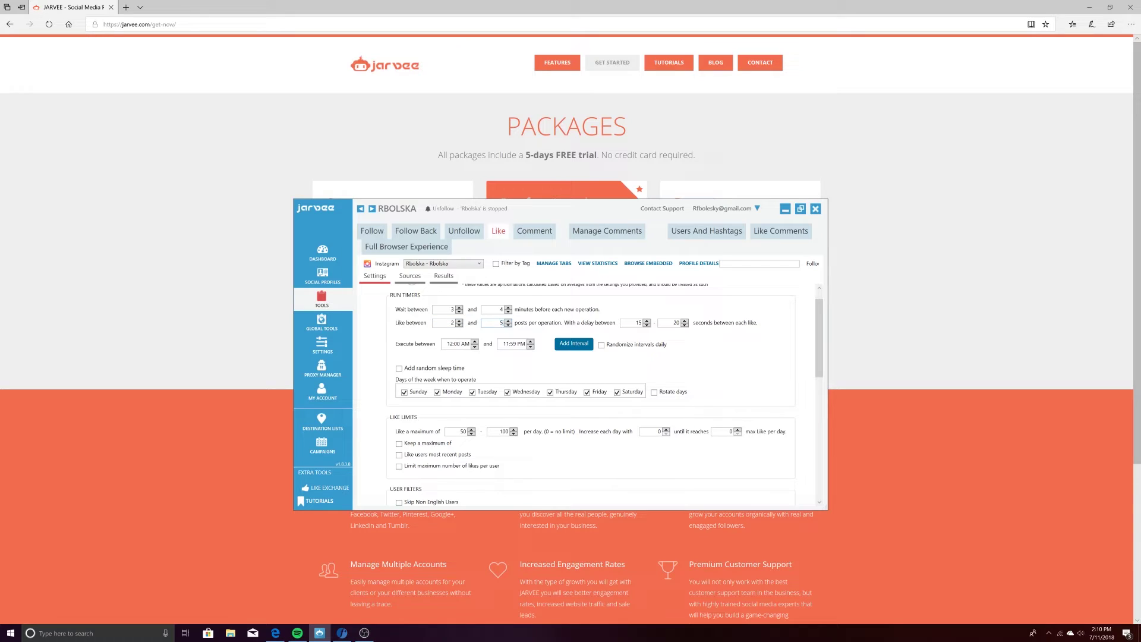
pyautogui.doubleClick(638, 323)
pyautogui.write('38')
pyautogui.doubleClick(676, 324)
pyautogui.write('48')
# Step: Set daily likes to 125–150, increasing by 25 each day up to 400
pyautogui.scroll(-1, 620, 356)
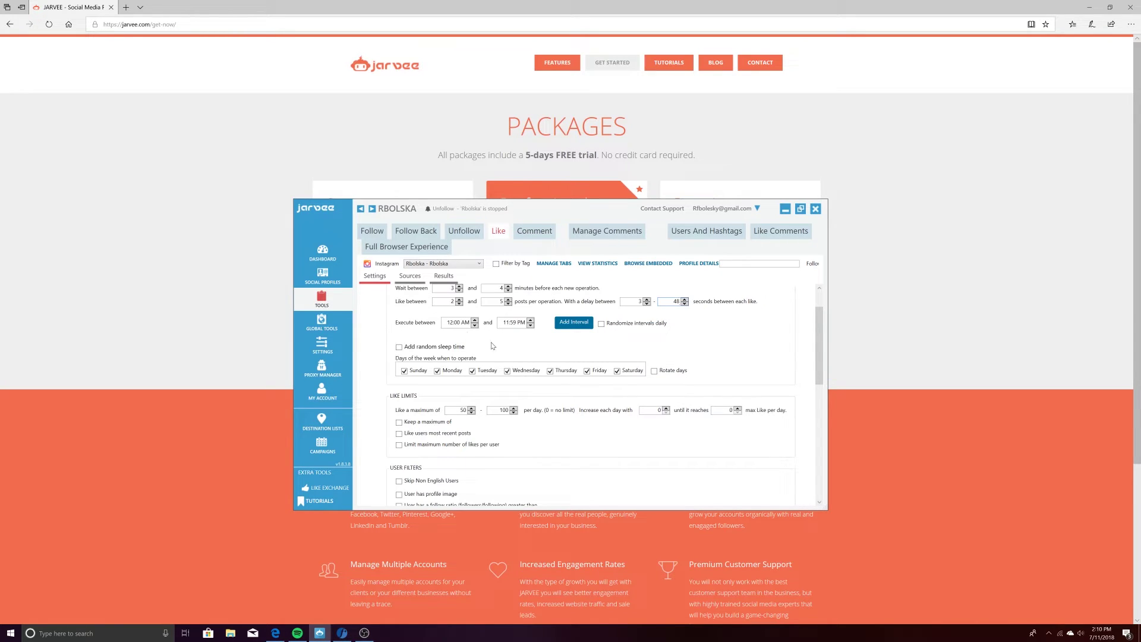
pyautogui.doubleClick(463, 410)
pyautogui.write('12')
pyautogui.doubleClick(503, 410)
pyautogui.write('150')
pyautogui.doubleClick(463, 410)
pyautogui.write('1')
pyautogui.click(659, 411)
pyautogui.write('25')
pyautogui.click(733, 412)
pyautogui.write('400')
pyautogui.scroll(-1, 681, 406)
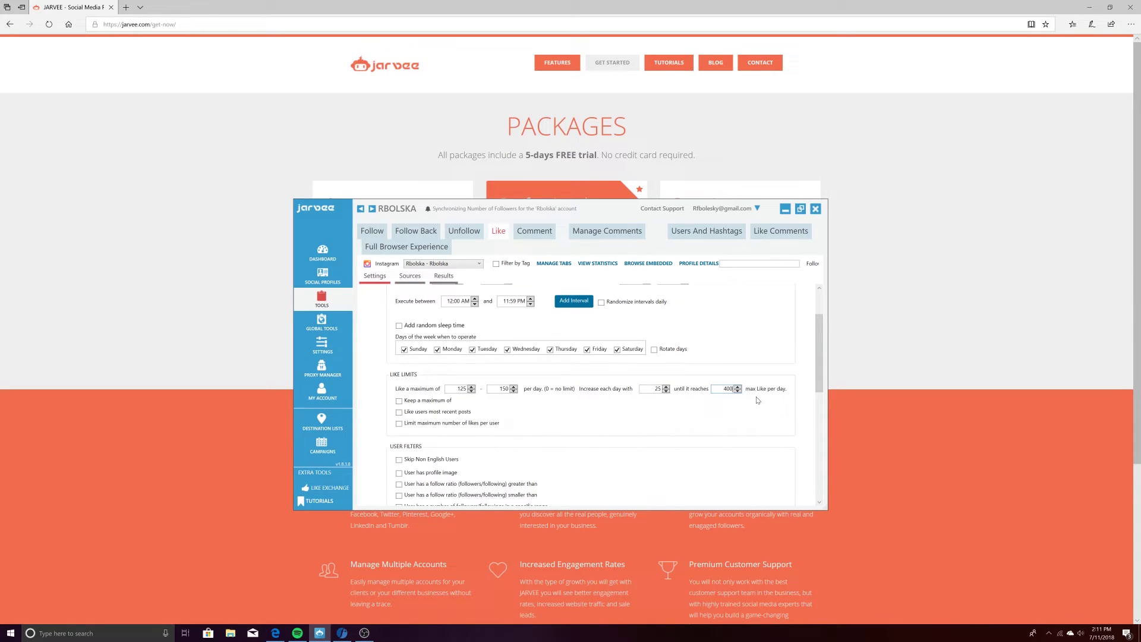
# Step: Skip non-English users and business accounts, and require a profile image
pyautogui.scroll(-1, 581, 414)
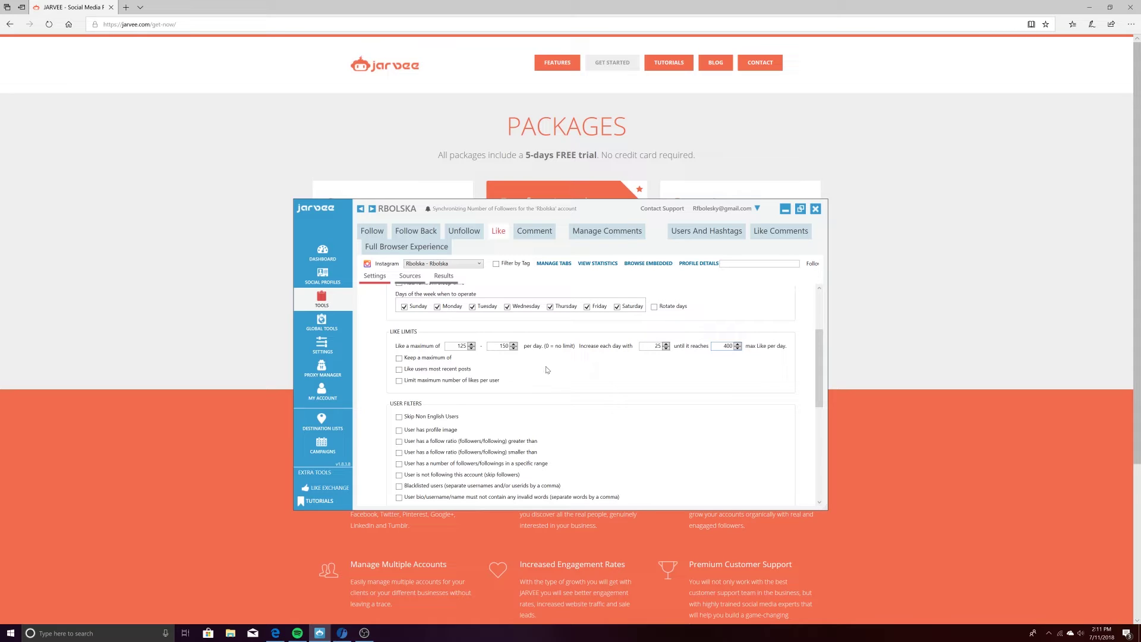
pyautogui.scroll(-1, 517, 383)
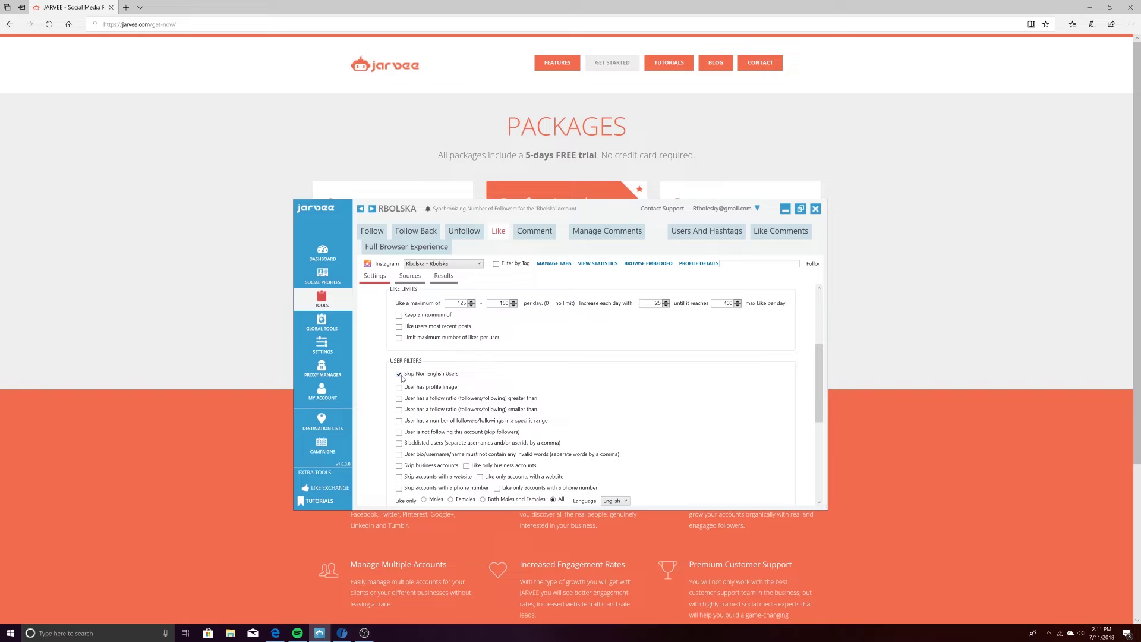
pyautogui.click(398, 374)
pyautogui.scroll(-1, 400, 375)
pyautogui.click(400, 367)
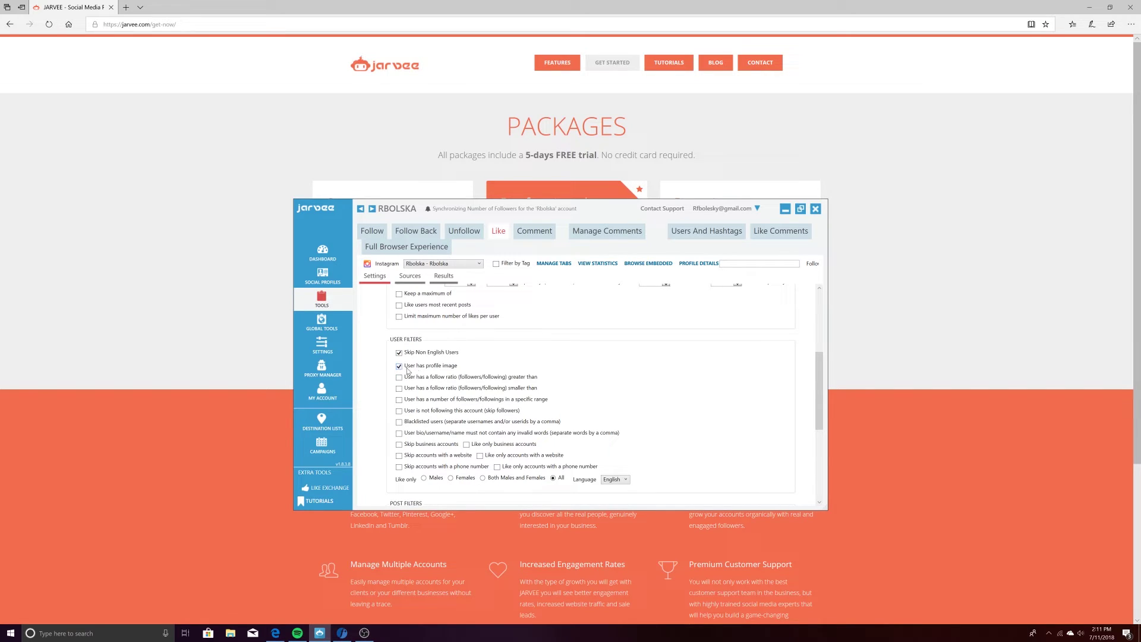
pyautogui.scroll(-1, 456, 380)
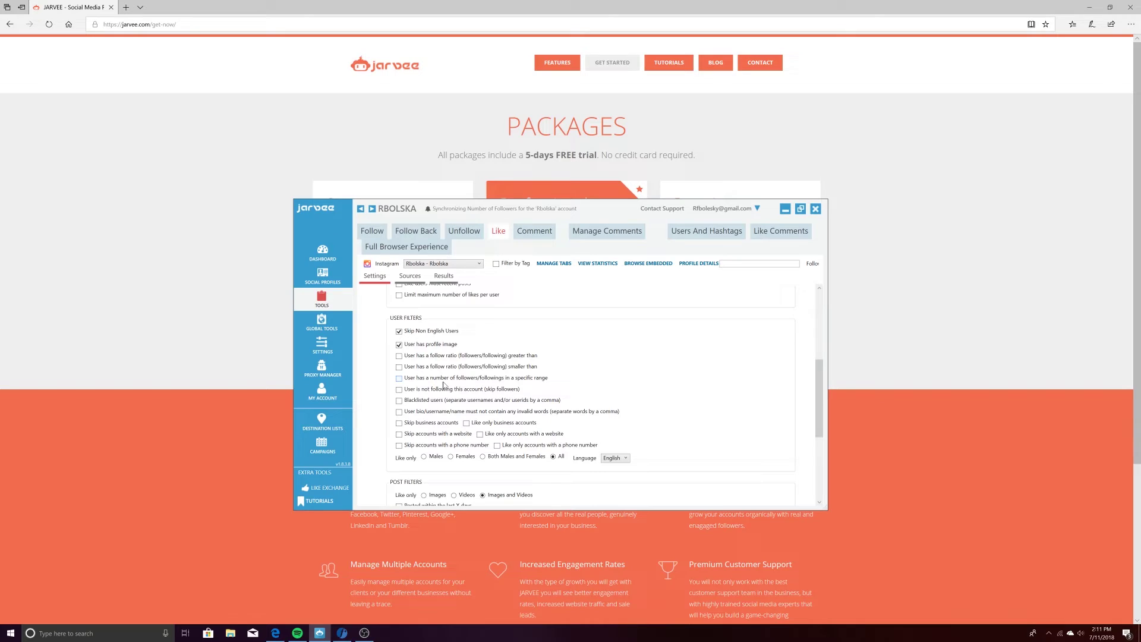
pyautogui.scroll(-2, 444, 385)
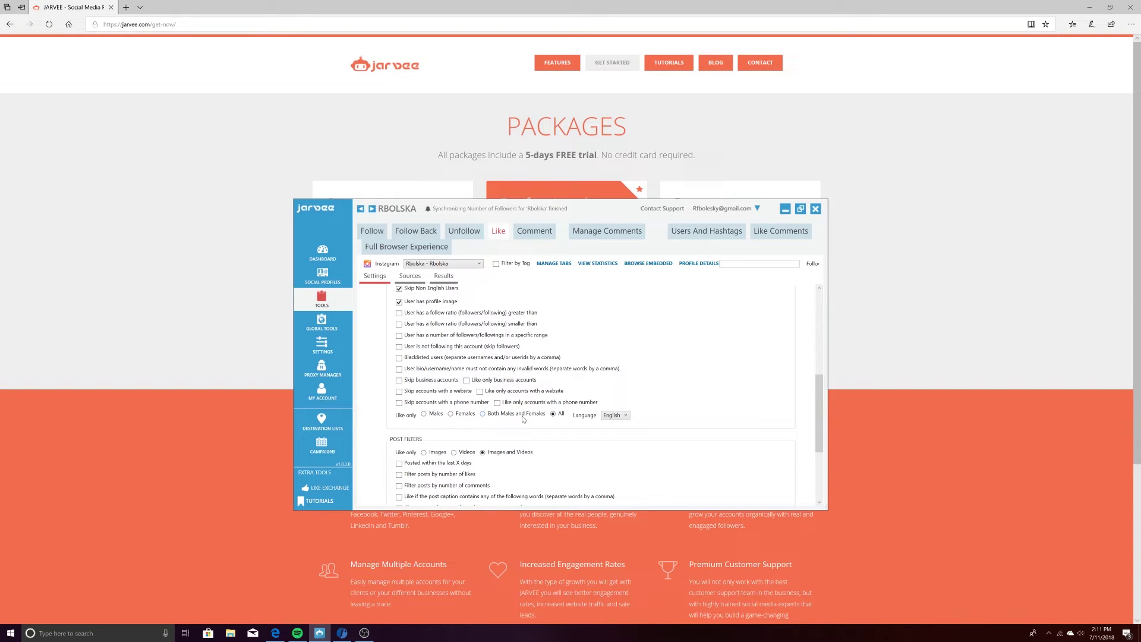
pyautogui.click(399, 380)
# Step: Only like posts from the last 12 days, then switch to the like sources
pyautogui.scroll(-3, 401, 396)
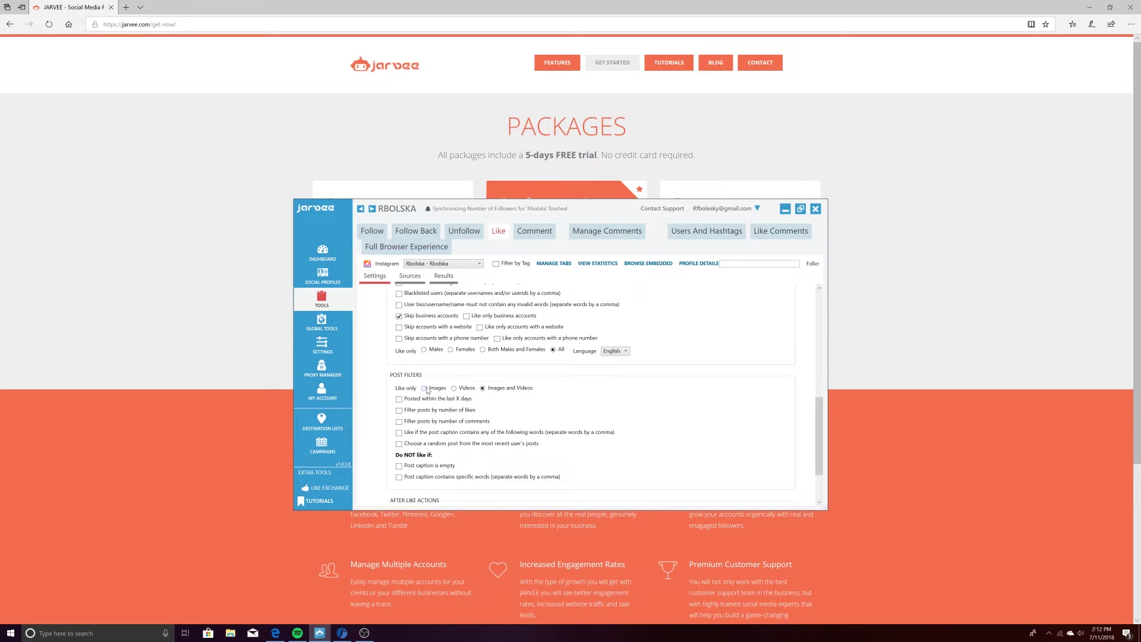
pyautogui.scroll(-2, 427, 390)
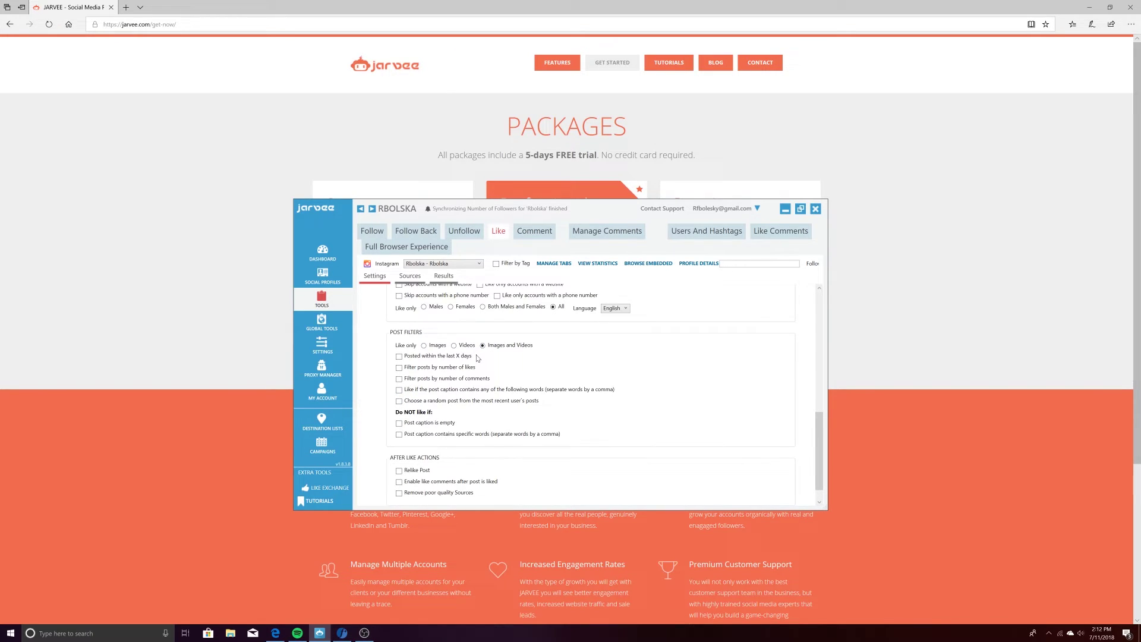
pyautogui.scroll(-1, 477, 358)
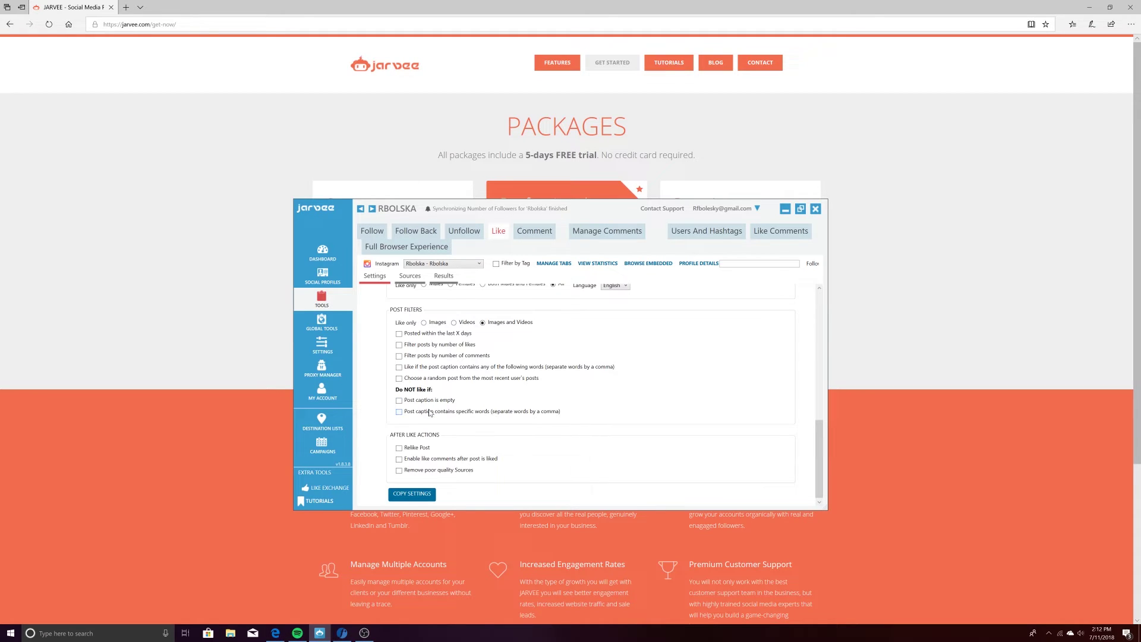
pyautogui.click(399, 333)
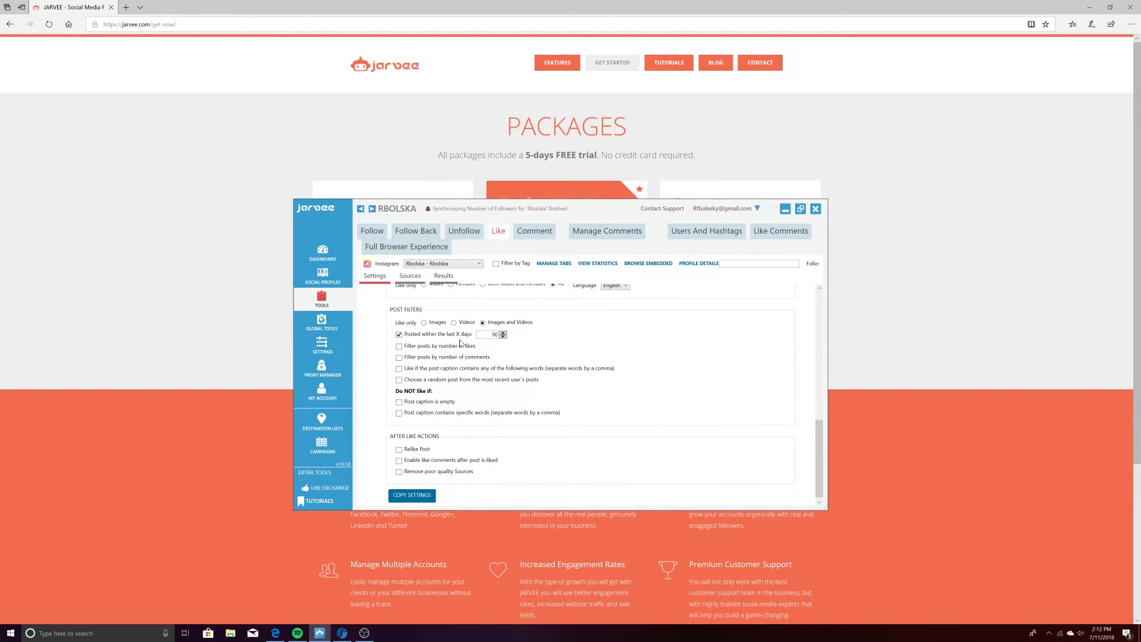
pyautogui.doubleClick(494, 334)
pyautogui.write('12')
pyautogui.scroll(10, 482, 460)
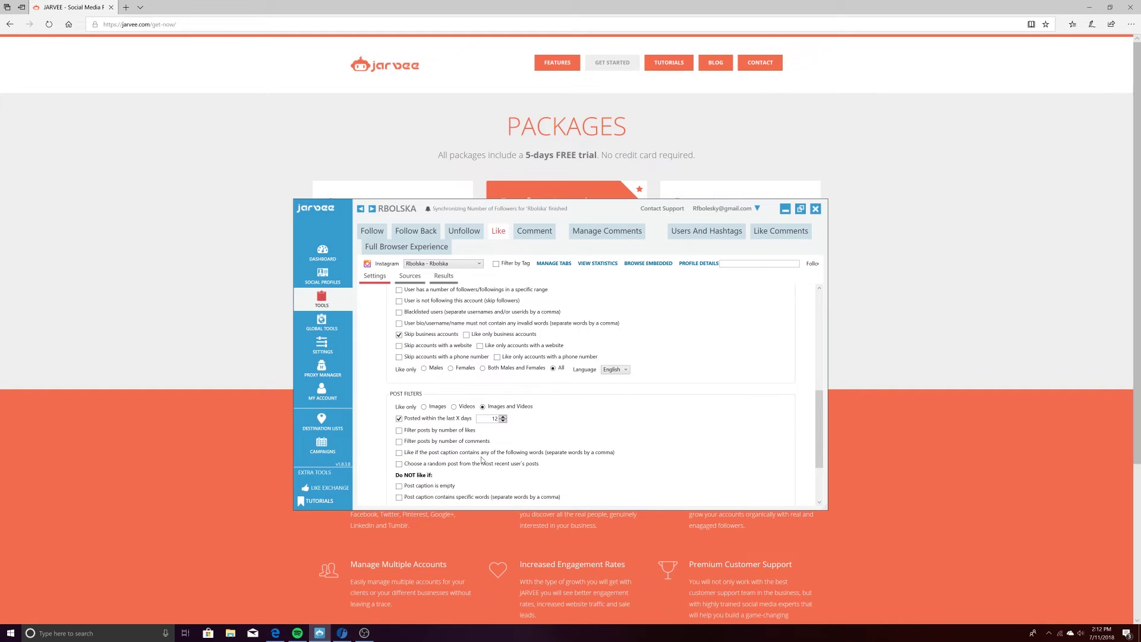
pyautogui.scroll(2, 483, 461)
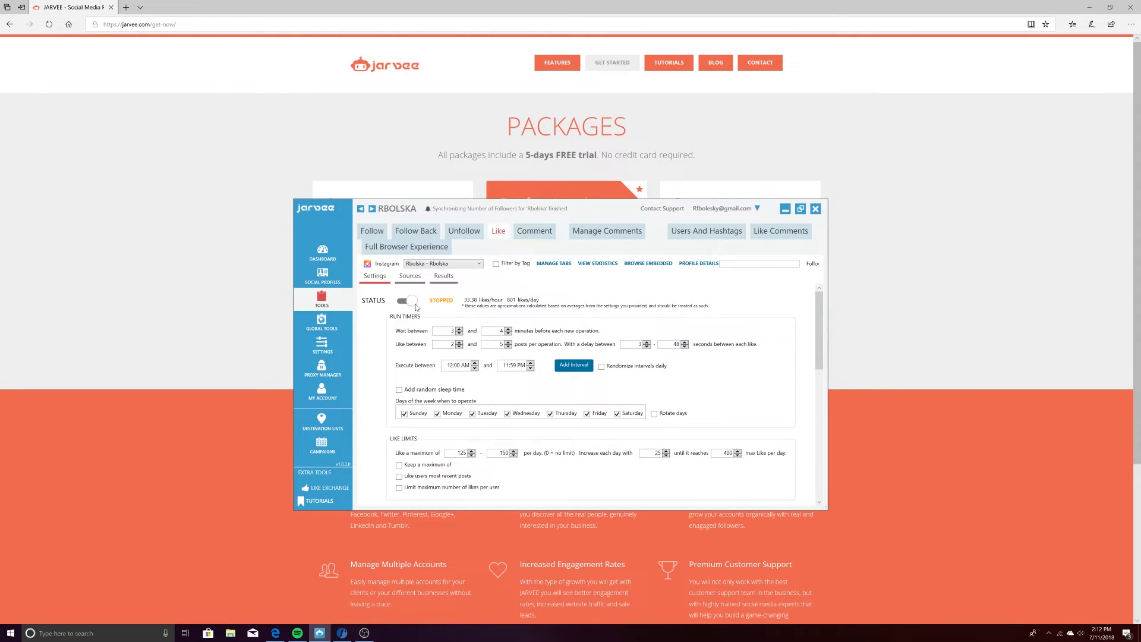
pyautogui.click(410, 276)
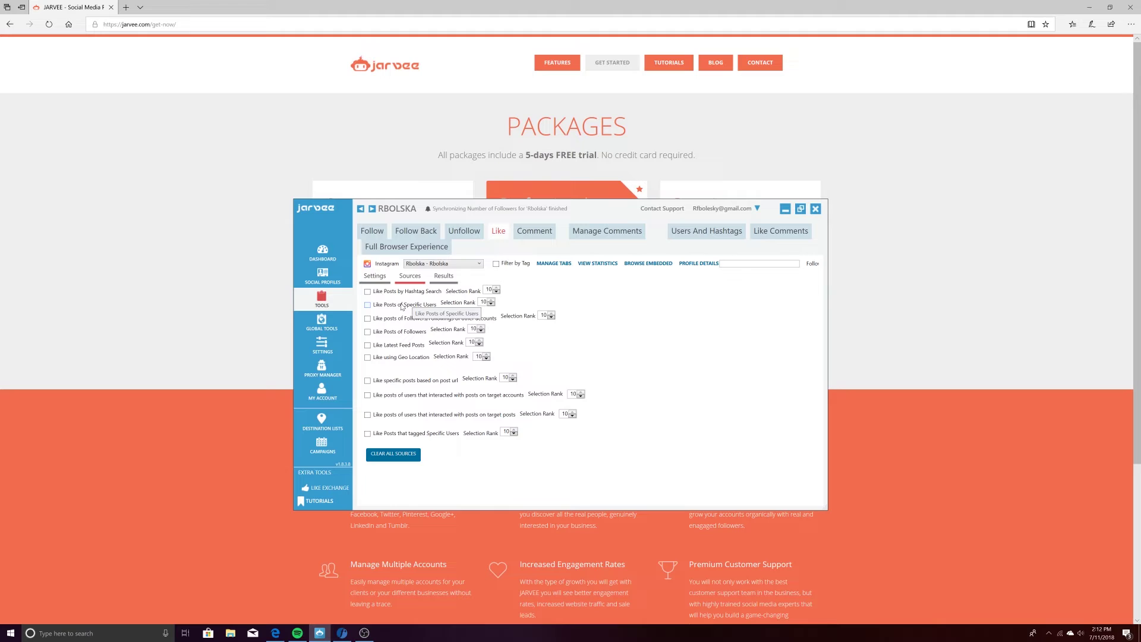
# Step: Enable liking posts from hashtags tatted, inkedgirls and inkedmen, plus followers/followings of other accounts
pyautogui.click(367, 292)
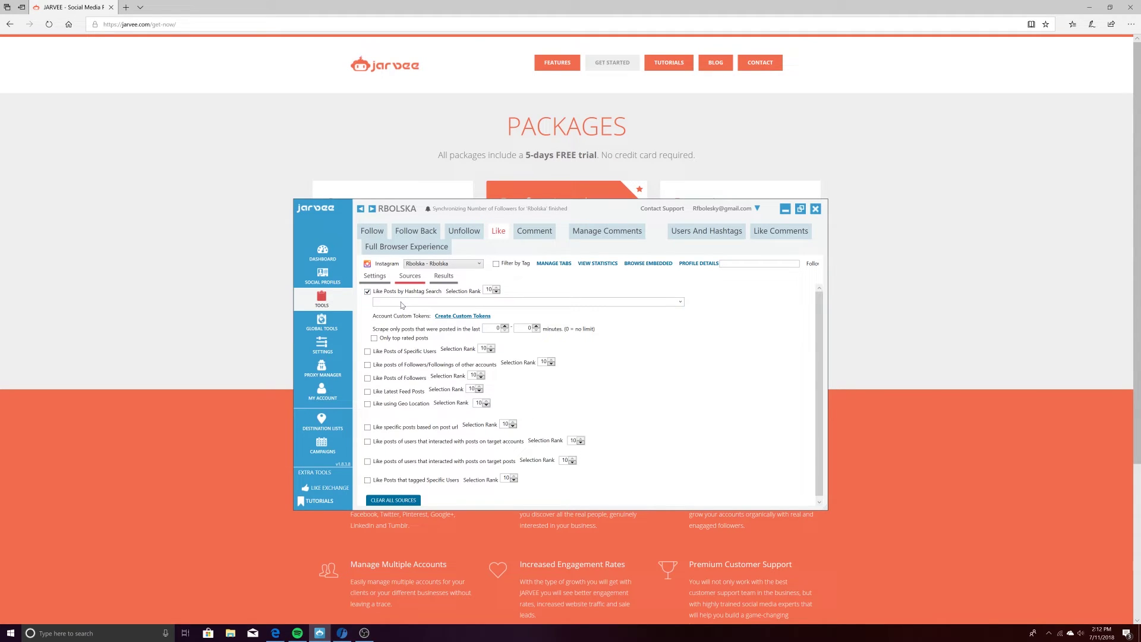
pyautogui.click(404, 302)
pyautogui.write('dmen')
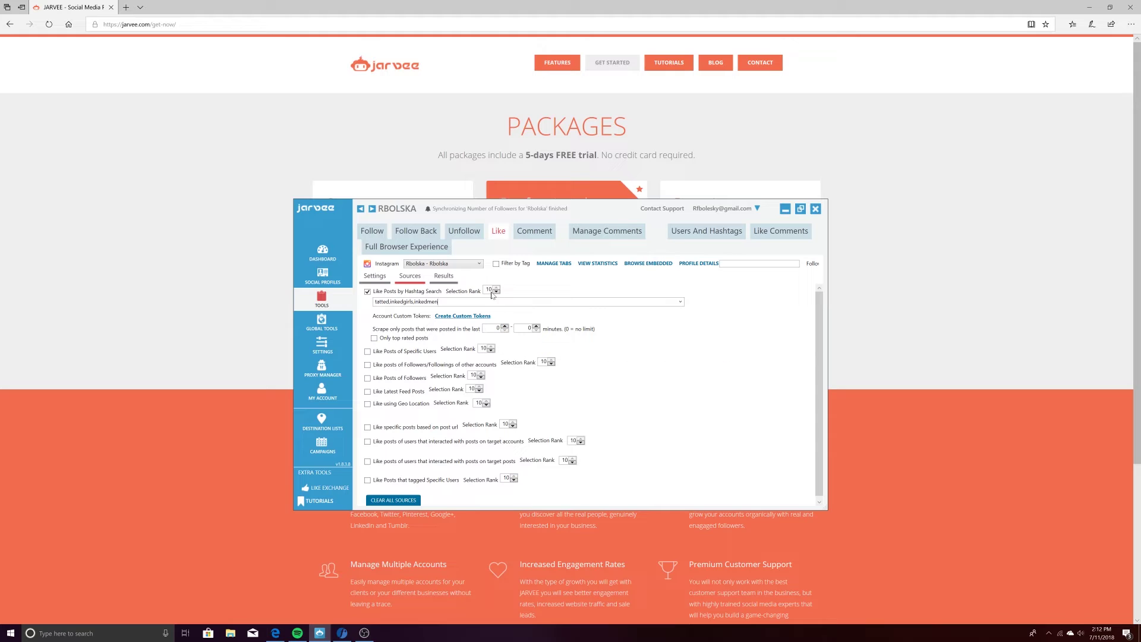
pyautogui.click(368, 365)
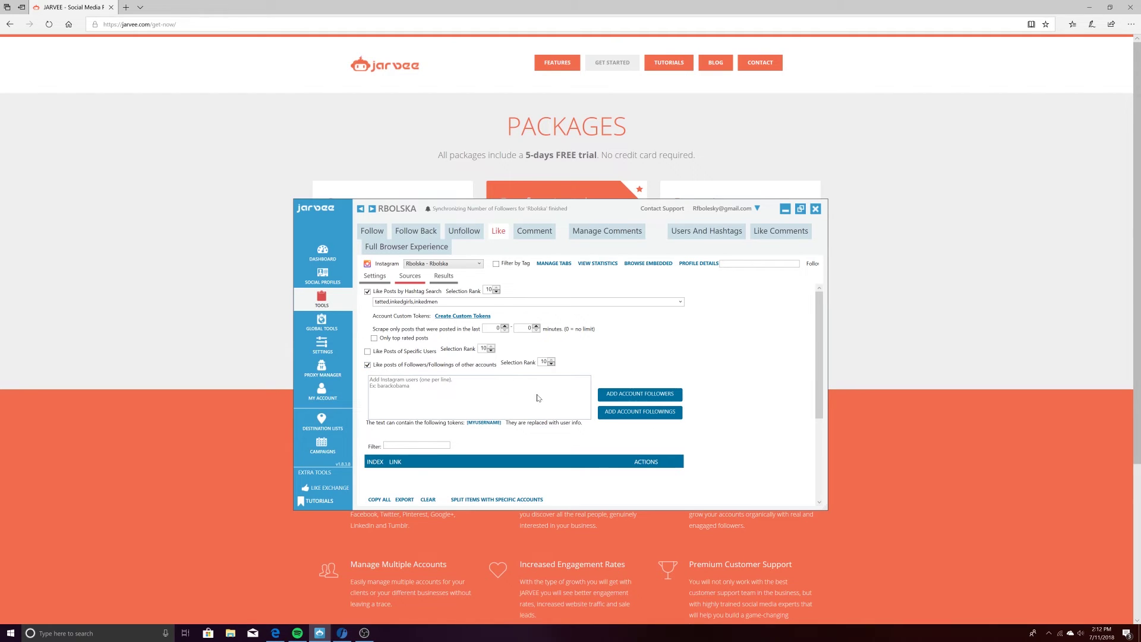
# Step: Add an entered Instagram account's followers as a Like source
pyautogui.click(437, 384)
pyautogui.click(622, 394)
pyautogui.click(635, 346)
pyautogui.scroll(-4, 411, 437)
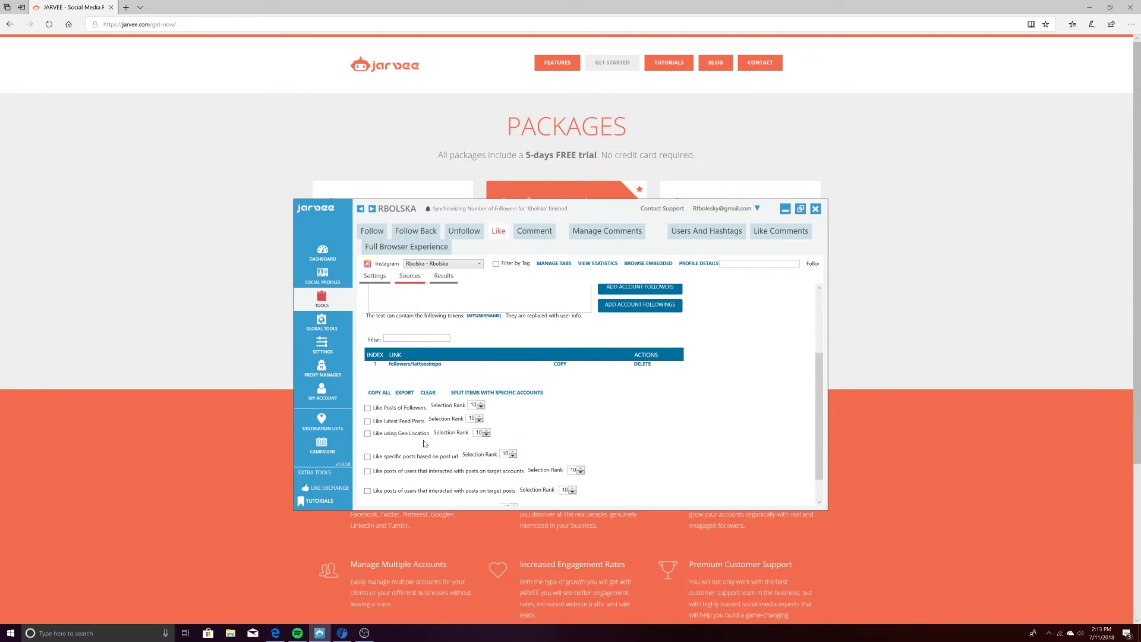
pyautogui.scroll(2, 410, 440)
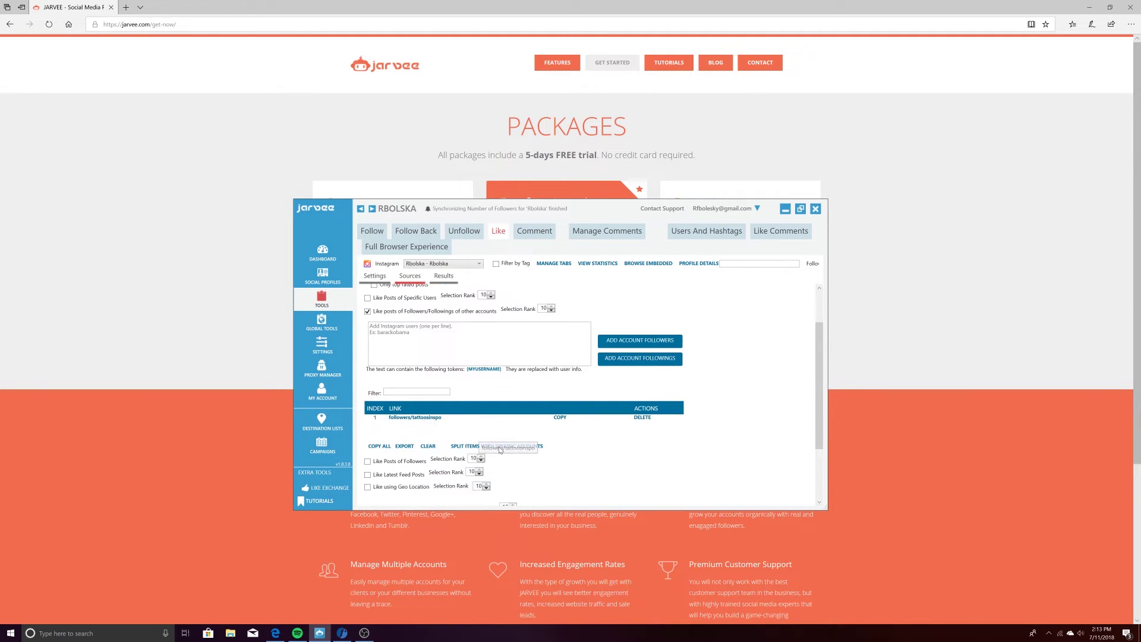
pyautogui.scroll(-4, 452, 446)
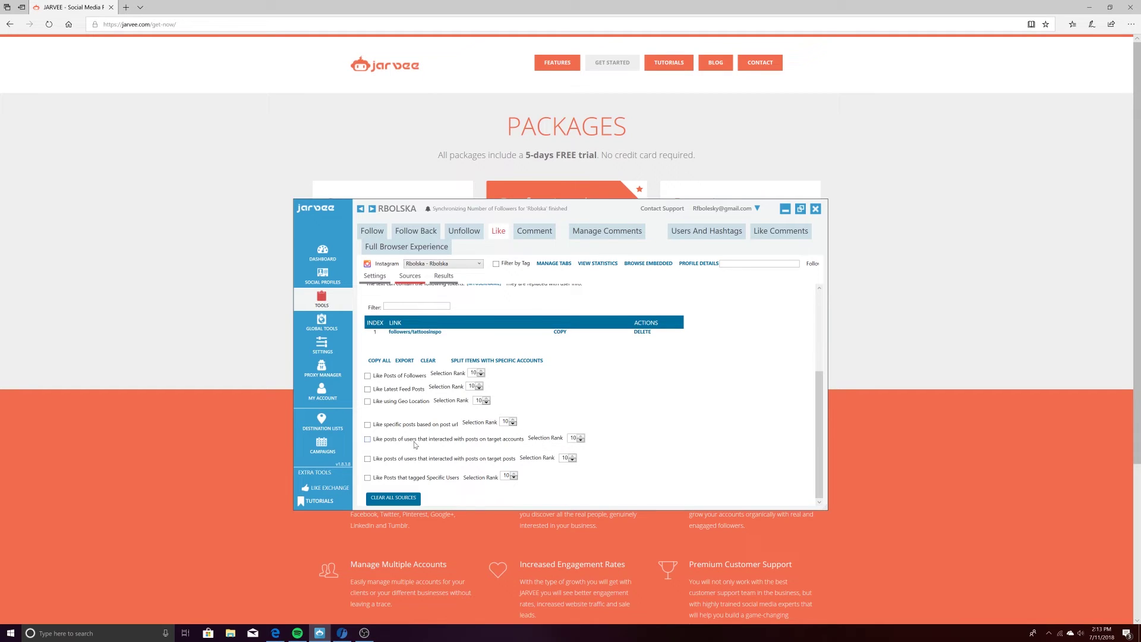
# Step: Enable liking users who interacted with target accounts, adding tattoosinspo with selection rank 9
pyautogui.click(368, 441)
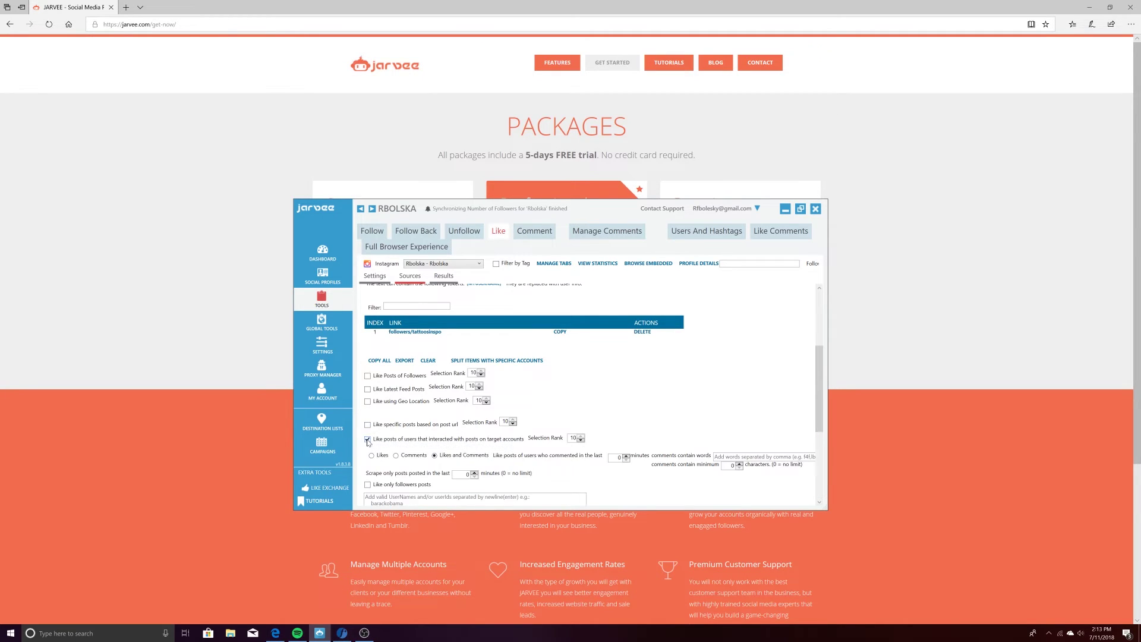
pyautogui.scroll(-2, 454, 443)
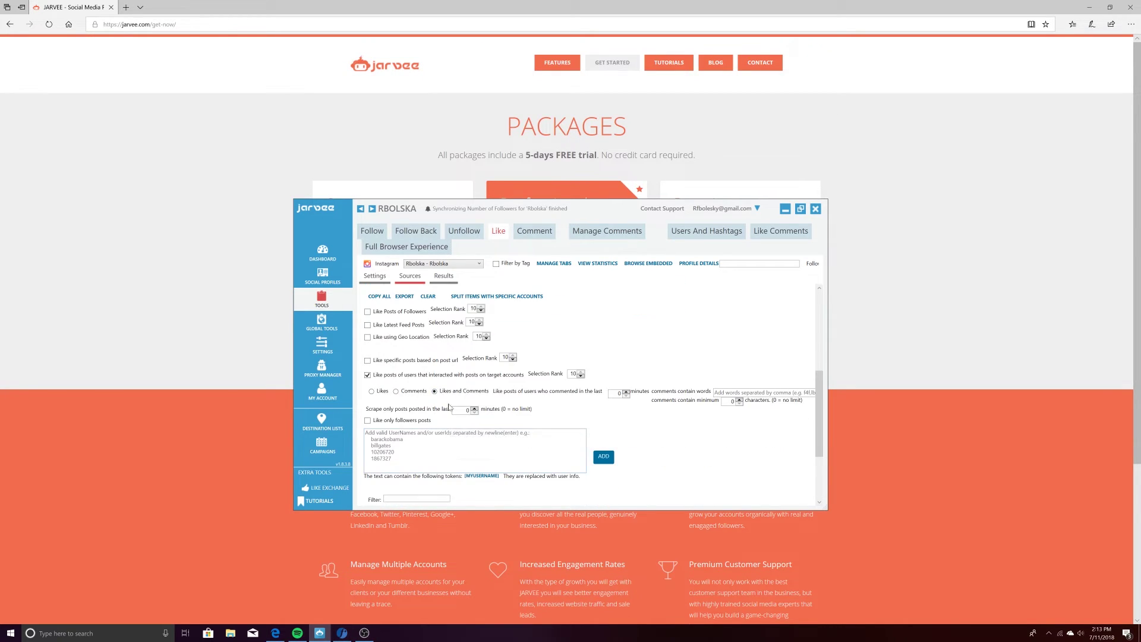
pyautogui.click(421, 439)
pyautogui.write('tattoosinspo')
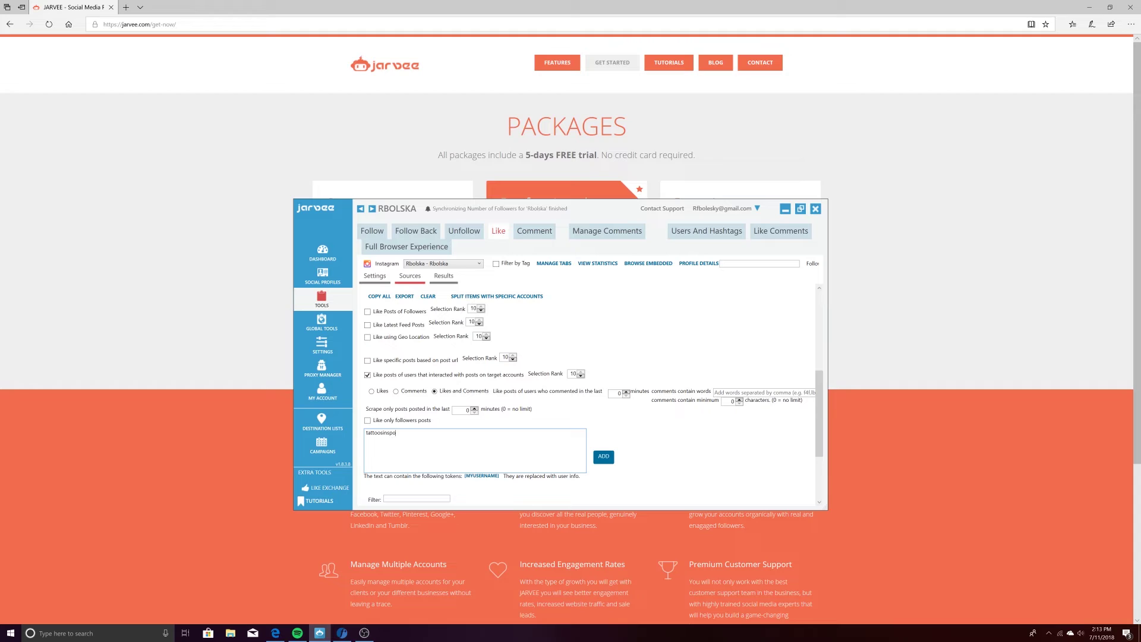
pyautogui.scroll(-1, 547, 386)
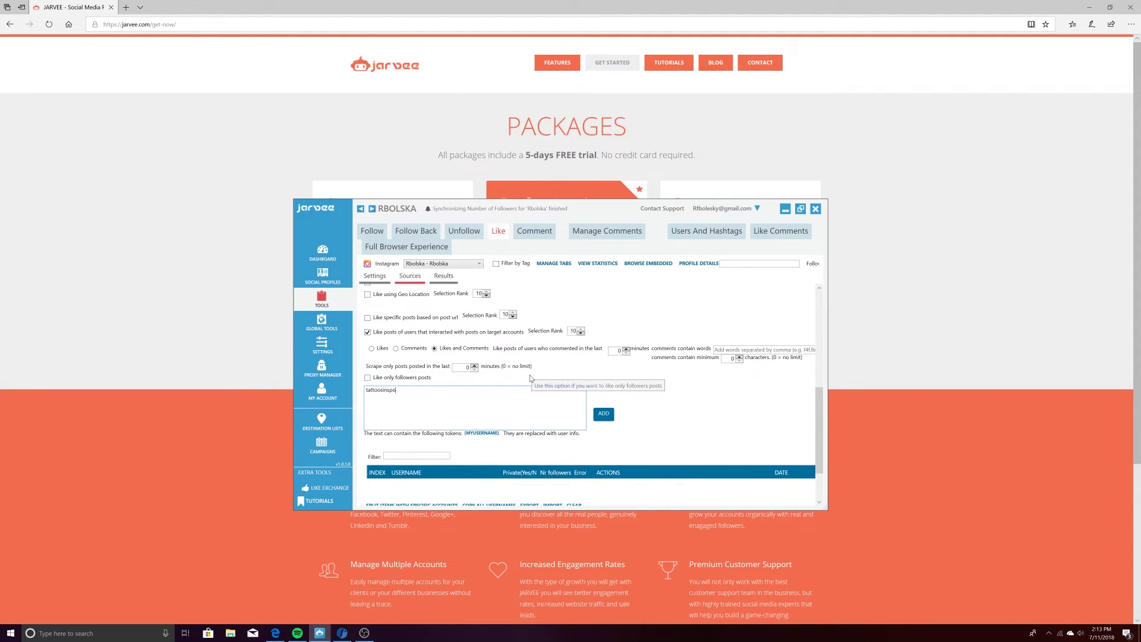
pyautogui.click(603, 414)
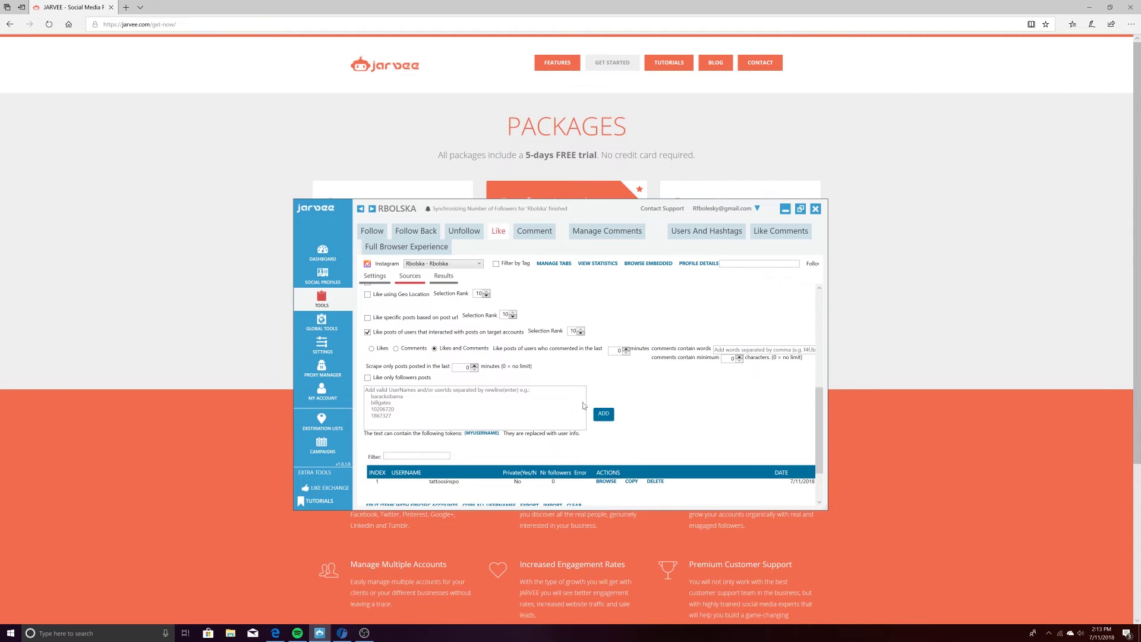
pyautogui.click(581, 333)
# Step: Review the Like sources and return to the Like tool's Settings
pyautogui.scroll(-2, 569, 403)
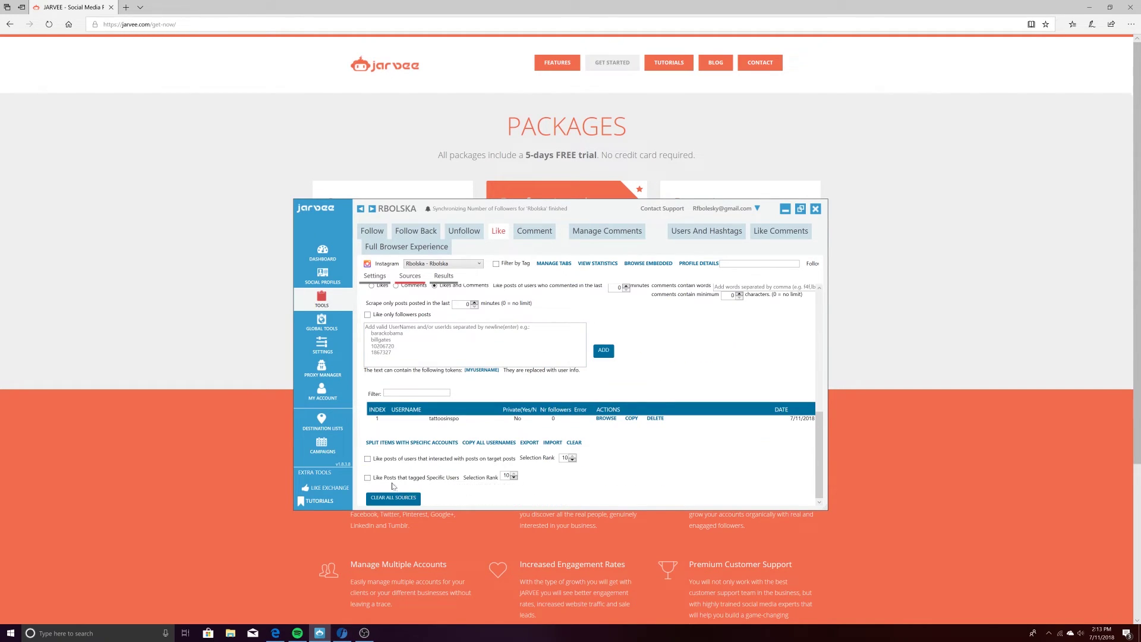
pyautogui.scroll(1, 565, 425)
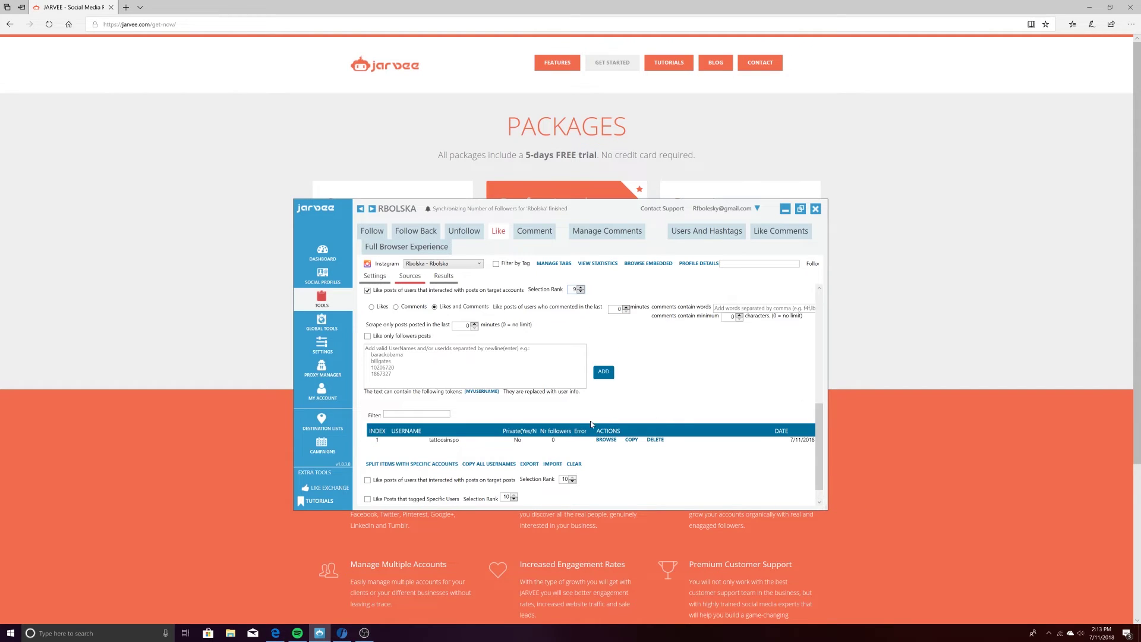
pyautogui.scroll(4, 606, 423)
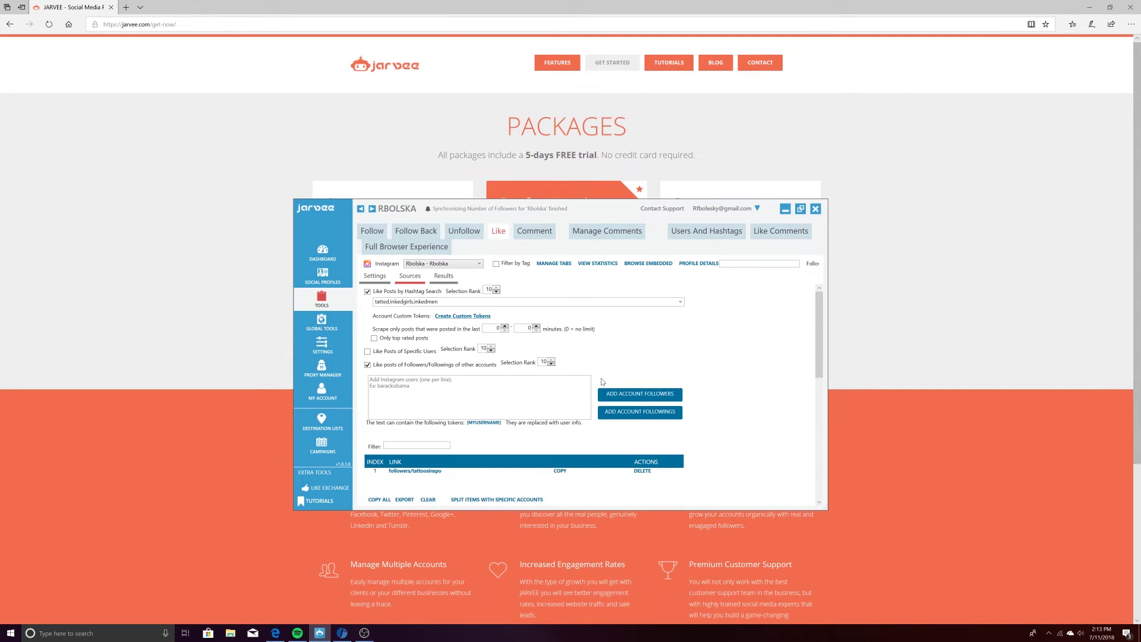
pyautogui.click(381, 276)
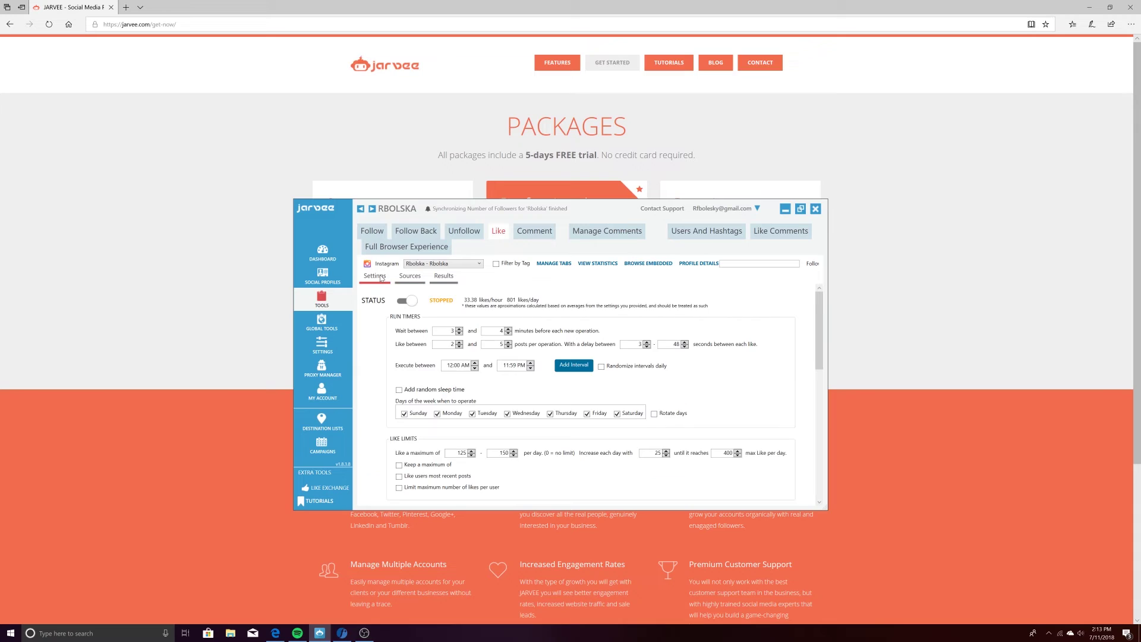
# Step: Toggle the Like tool on and off again, then view the per-account tools overview
pyautogui.click(406, 302)
pyautogui.click(407, 302)
pyautogui.click(326, 276)
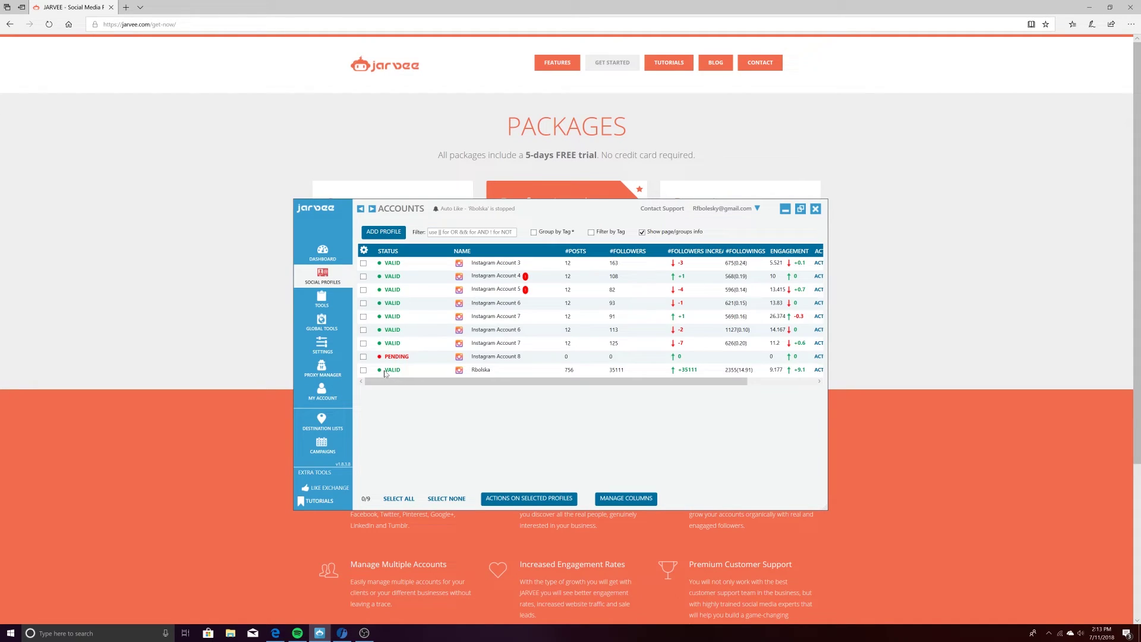
pyautogui.click(322, 300)
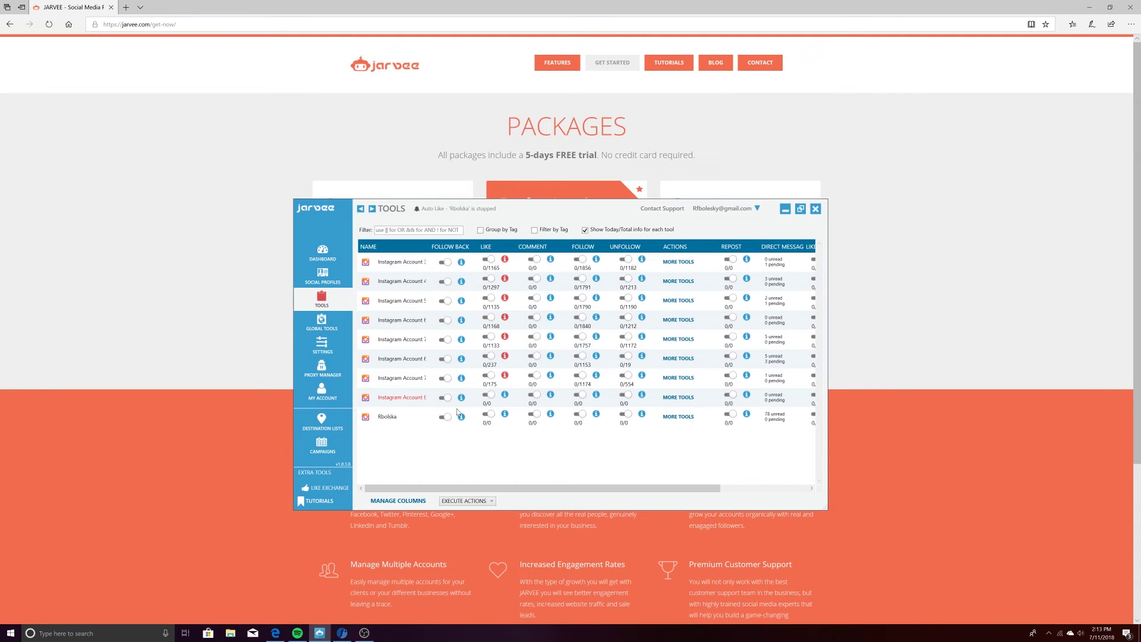
pyautogui.moveTo(642, 495); pyautogui.dragTo(595, 486)
# Step: Turn the main account off and back on in the accounts list
pyautogui.click(321, 273)
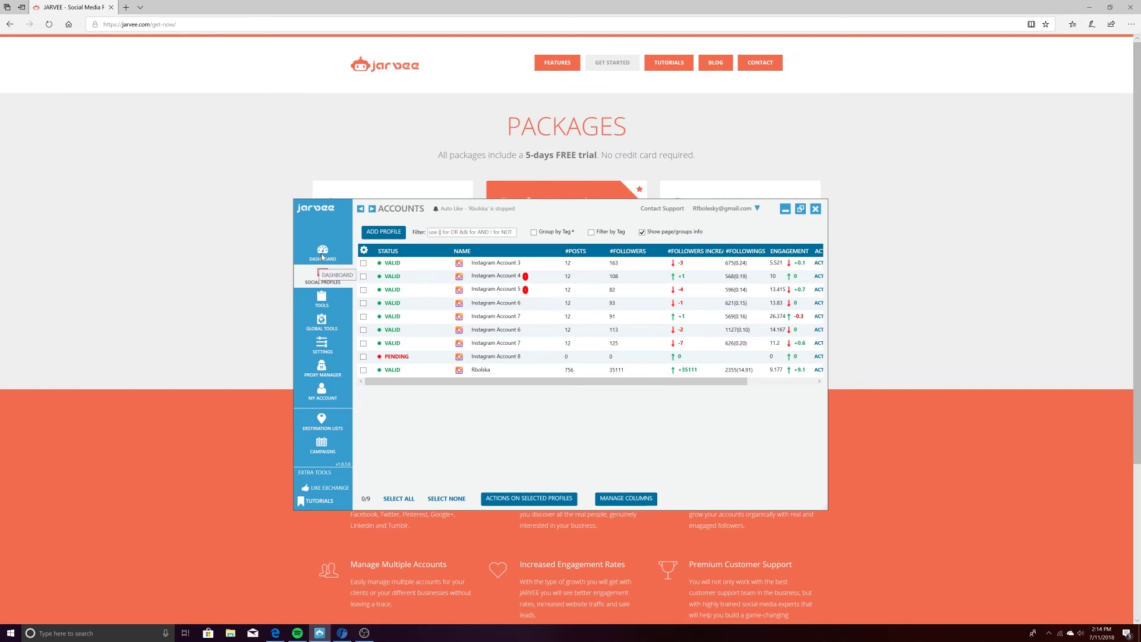
pyautogui.moveTo(517, 381); pyautogui.dragTo(586, 383)
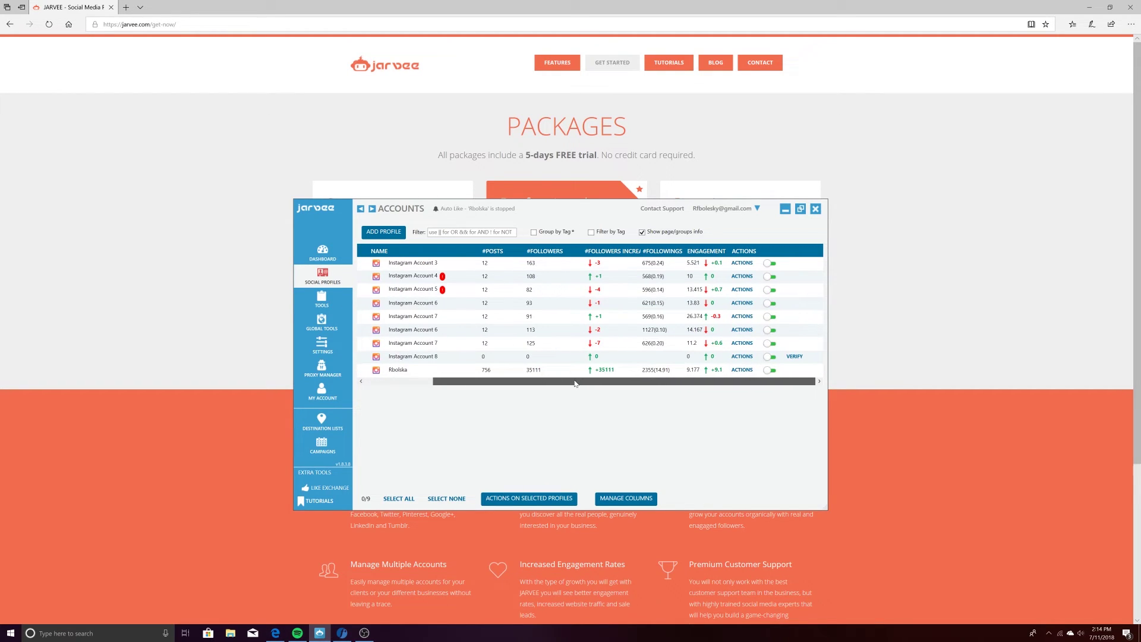
pyautogui.click(770, 371)
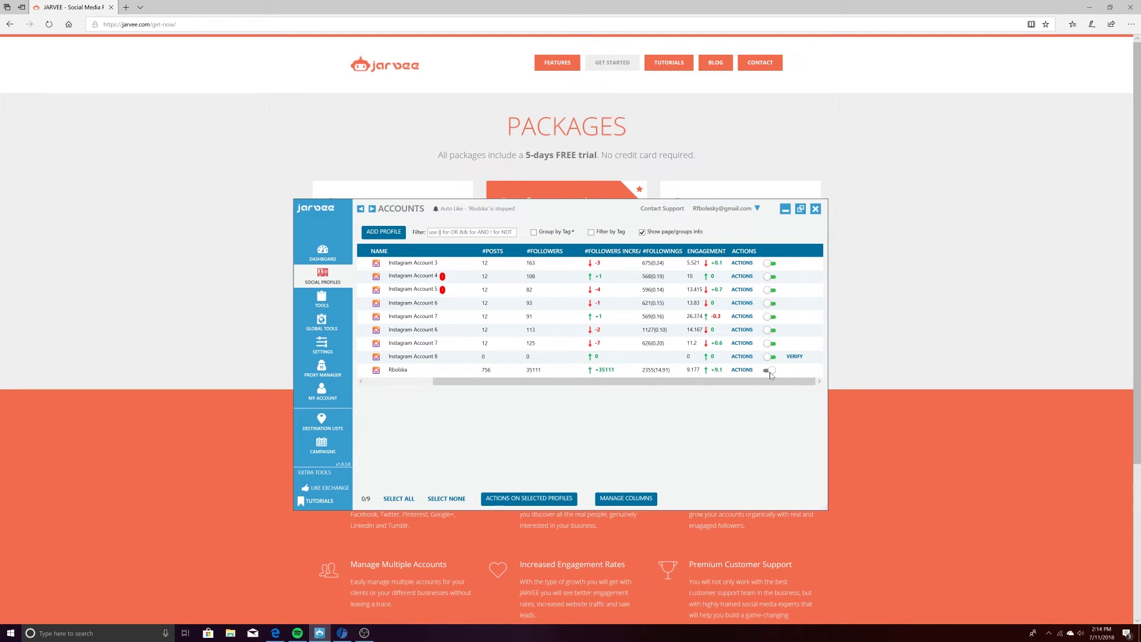
pyautogui.click(770, 371)
pyautogui.moveTo(600, 382); pyautogui.dragTo(409, 405)
# Step: Check the dashboard log, then bring up the main account's tool settings
pyautogui.click(323, 253)
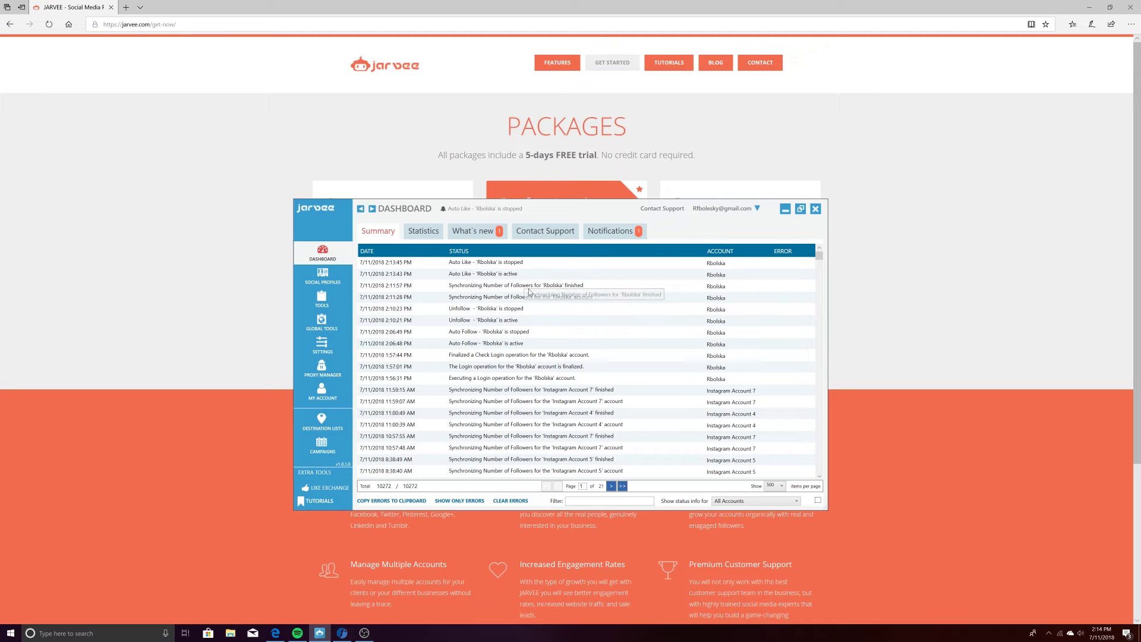
pyautogui.click(322, 276)
pyautogui.click(320, 300)
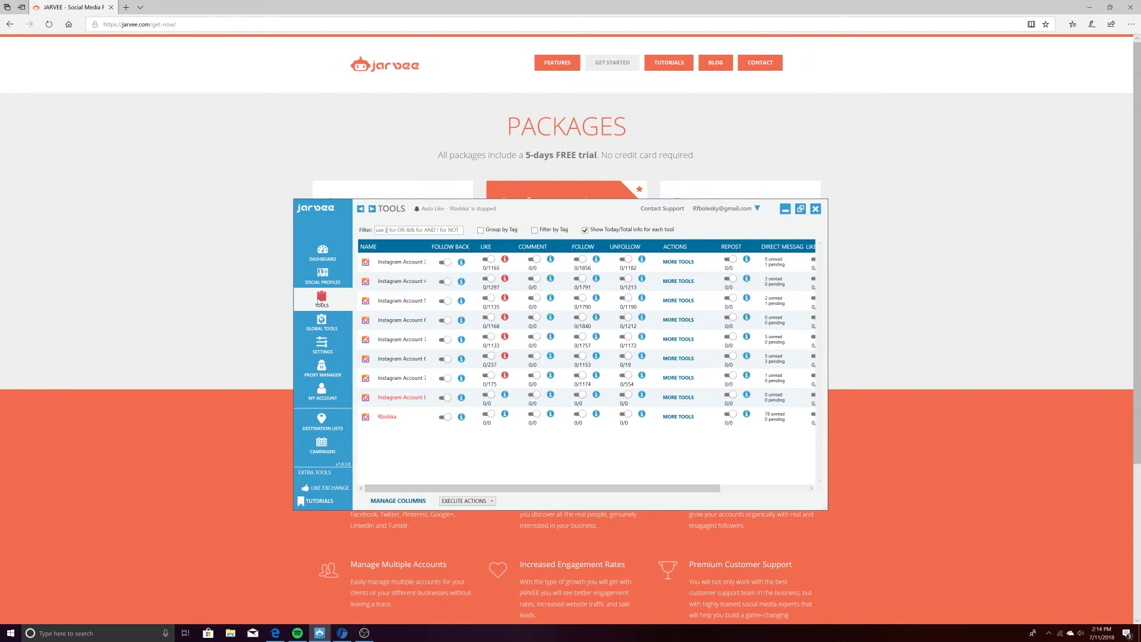
pyautogui.click(388, 418)
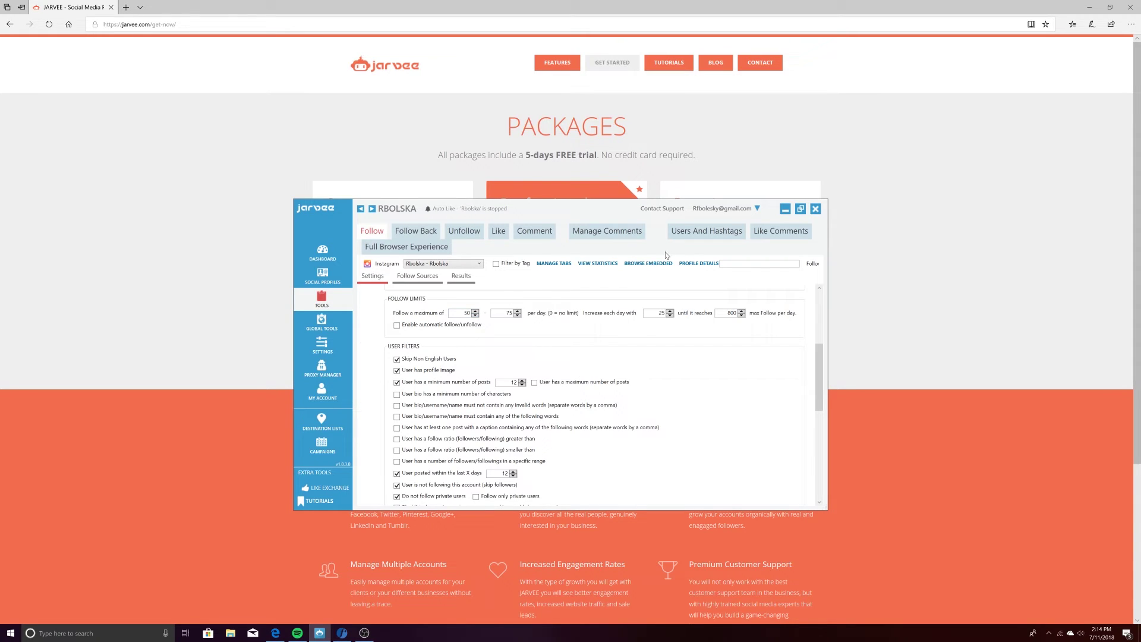
# Step: Set the Like Comments wait between operations to 2–4 minutes
pyautogui.click(780, 234)
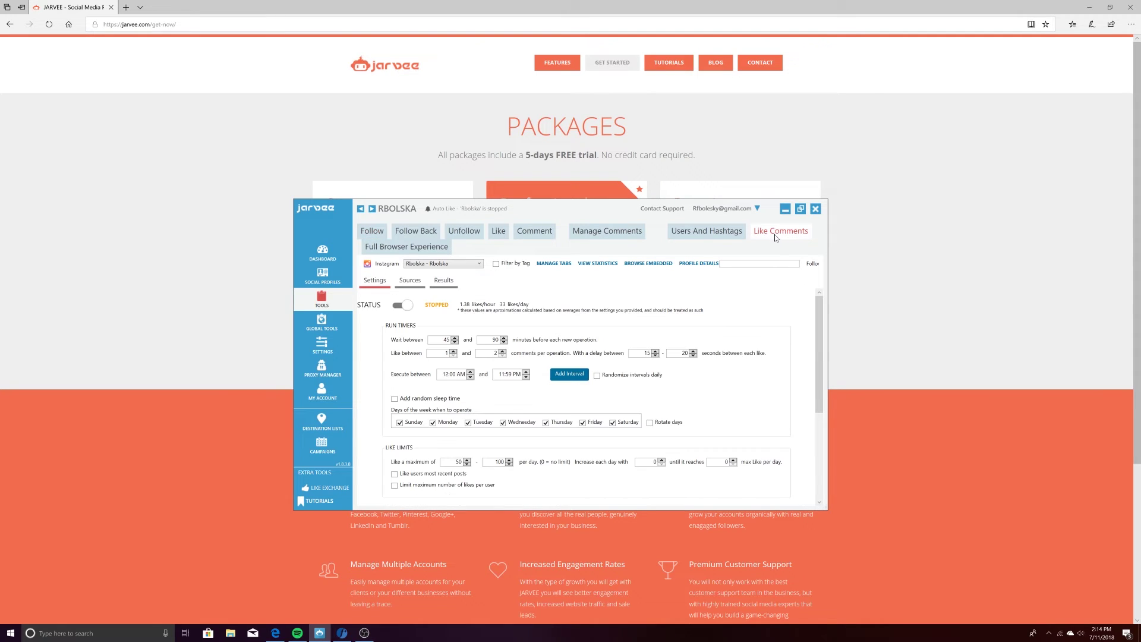
pyautogui.scroll(-1, 575, 327)
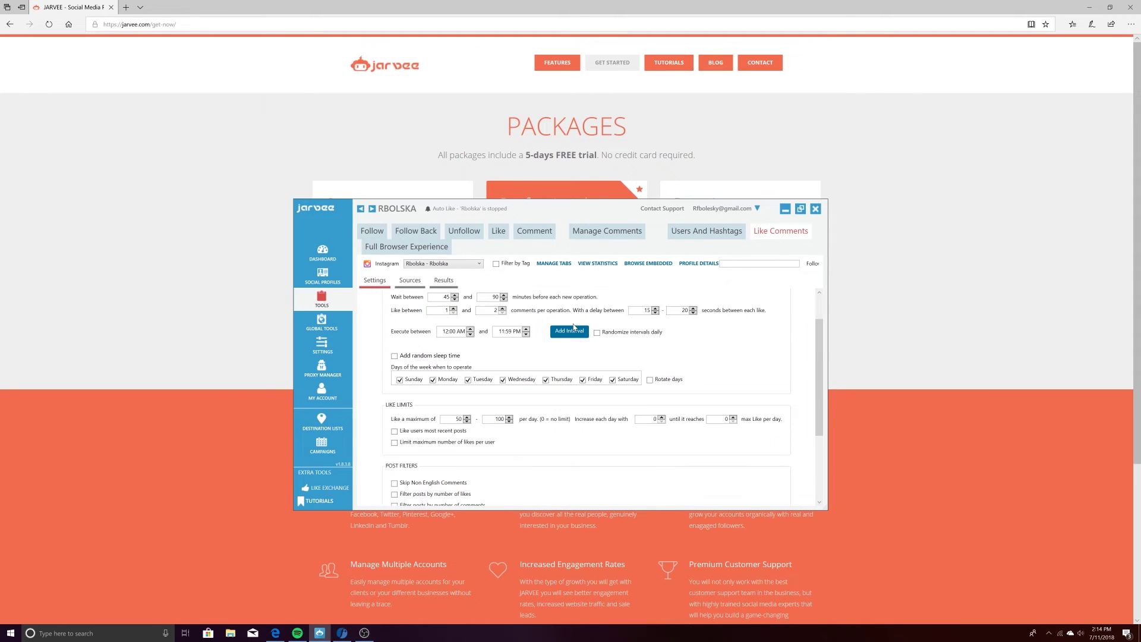
pyautogui.scroll(-3, 575, 327)
pyautogui.scroll(4, 575, 327)
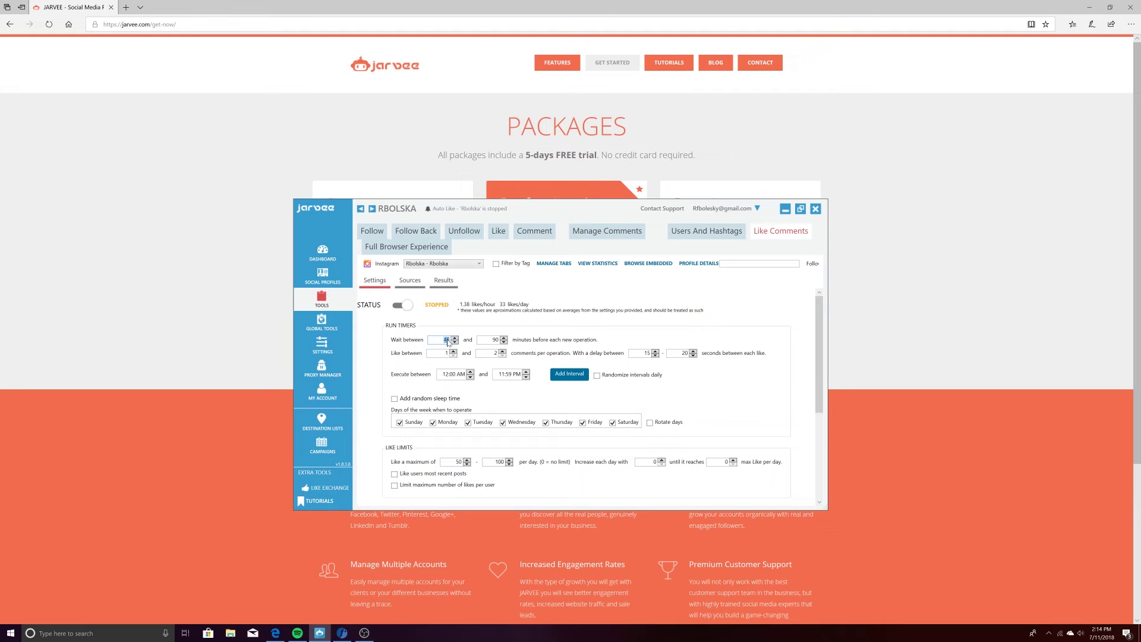
pyautogui.write('1')
pyautogui.press('BackSpace')
pyautogui.write('2')
pyautogui.doubleClick(493, 340)
pyautogui.write('4')
# Step: Set the delay between comment likes to 38–48 seconds
pyautogui.scroll(-1, 654, 360)
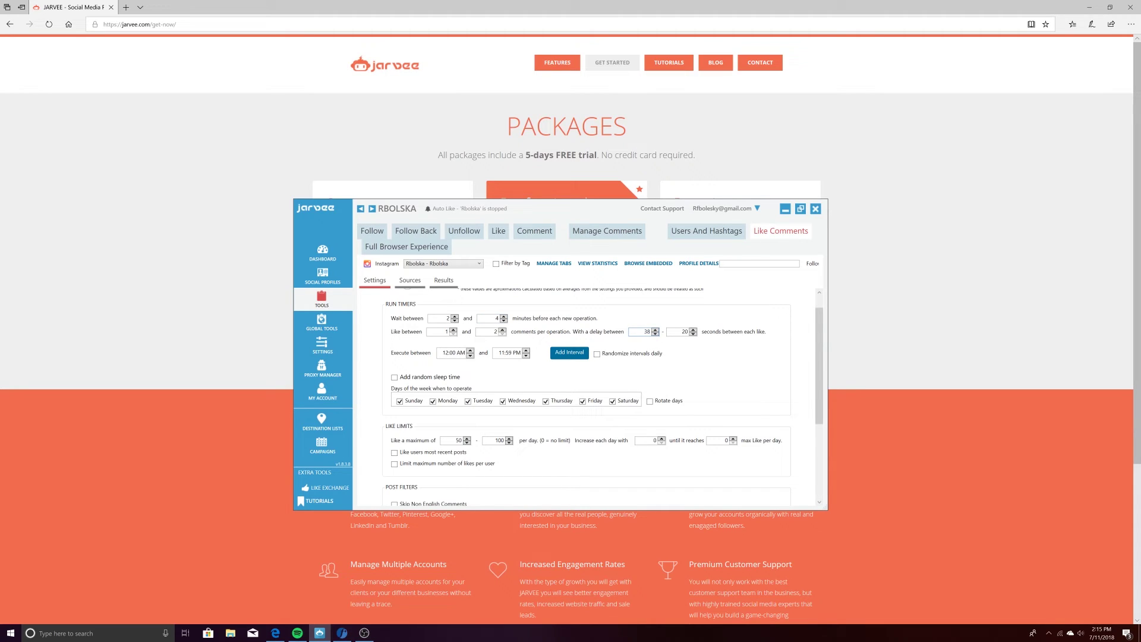
pyautogui.press('BackSpace')
pyautogui.doubleClick(685, 332)
pyautogui.write('48')
pyautogui.click(647, 332)
# Step: Turn on Skip Non English Comments for the Like Comments tool
pyautogui.scroll(-3, 604, 385)
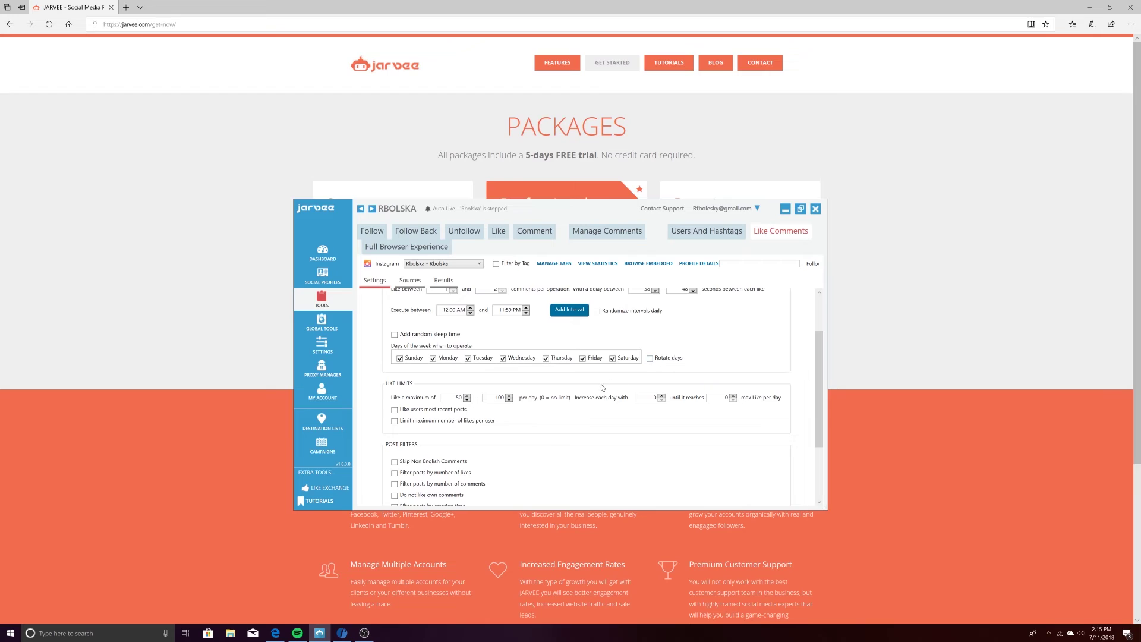
pyautogui.scroll(-3, 599, 389)
pyautogui.click(394, 376)
pyautogui.scroll(-1, 474, 388)
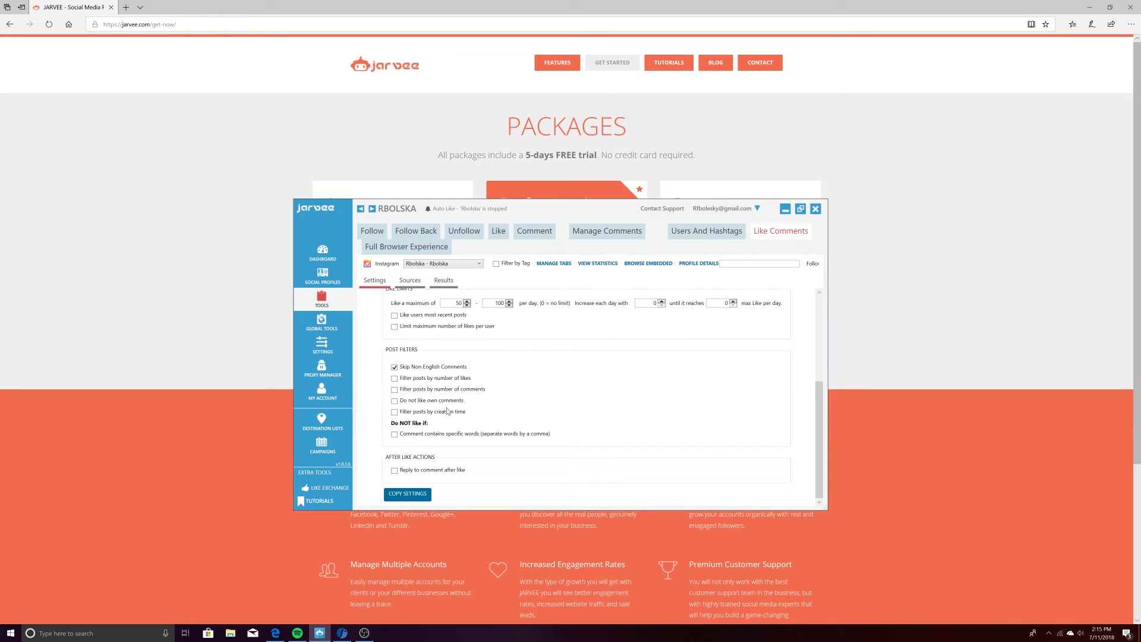
pyautogui.scroll(2, 437, 406)
pyautogui.scroll(-2, 437, 406)
pyautogui.click(418, 280)
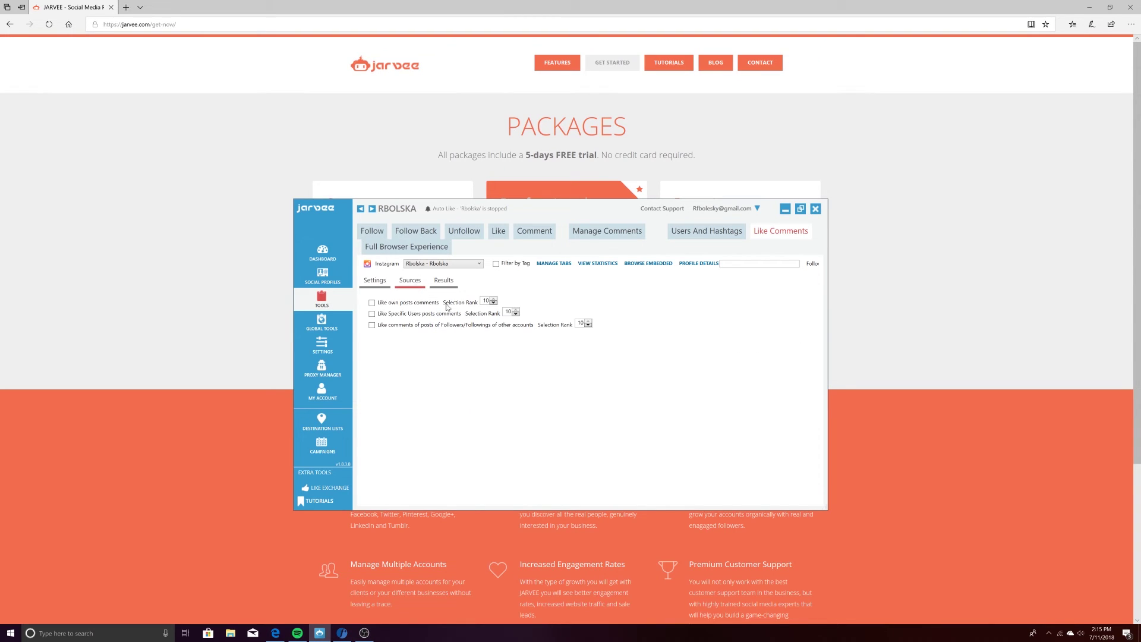
# Step: Tick the followers/followings source and add tattoos_of_instagram's followers for Like Comments
pyautogui.click(379, 328)
pyautogui.click(412, 351)
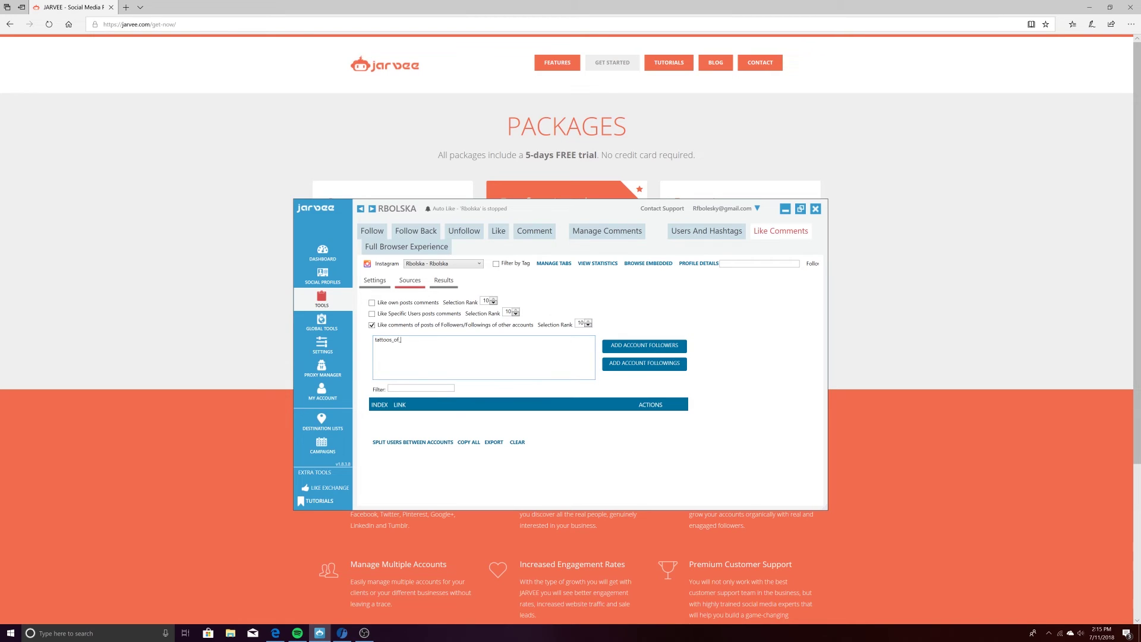
pyautogui.write('tattoos_of_instagram')
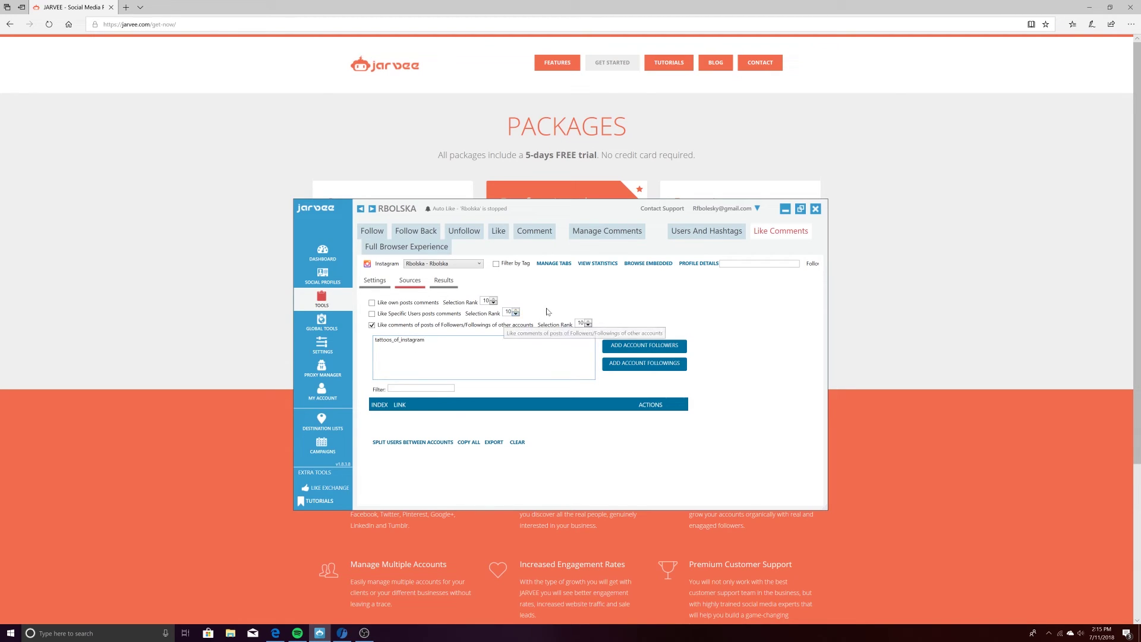
pyautogui.click(642, 350)
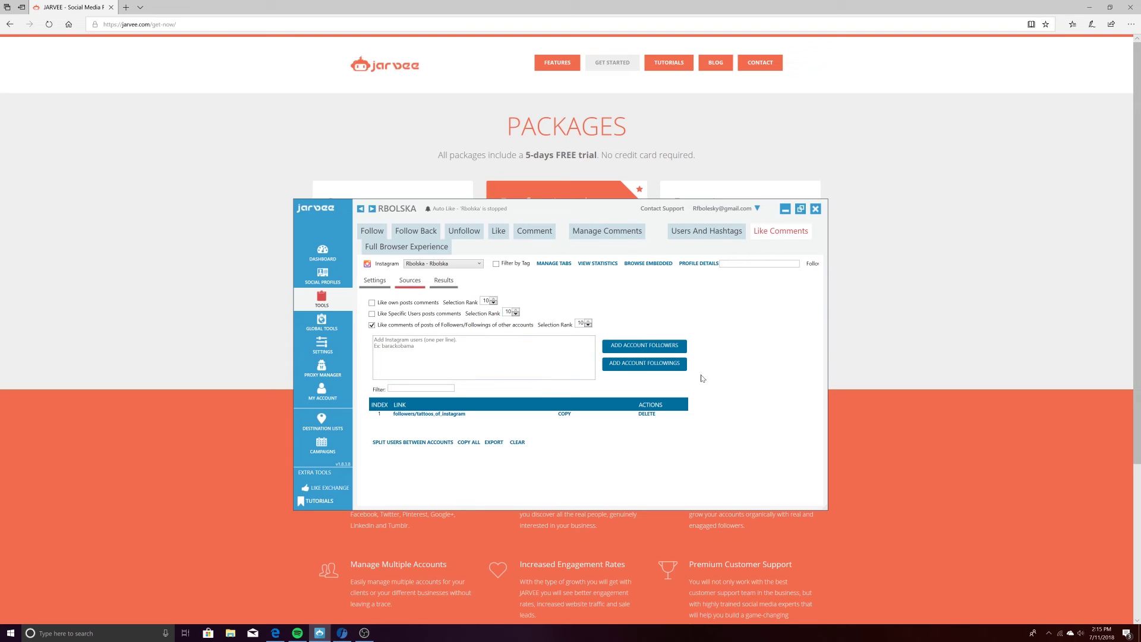
pyautogui.click(373, 281)
pyautogui.scroll(2, 522, 400)
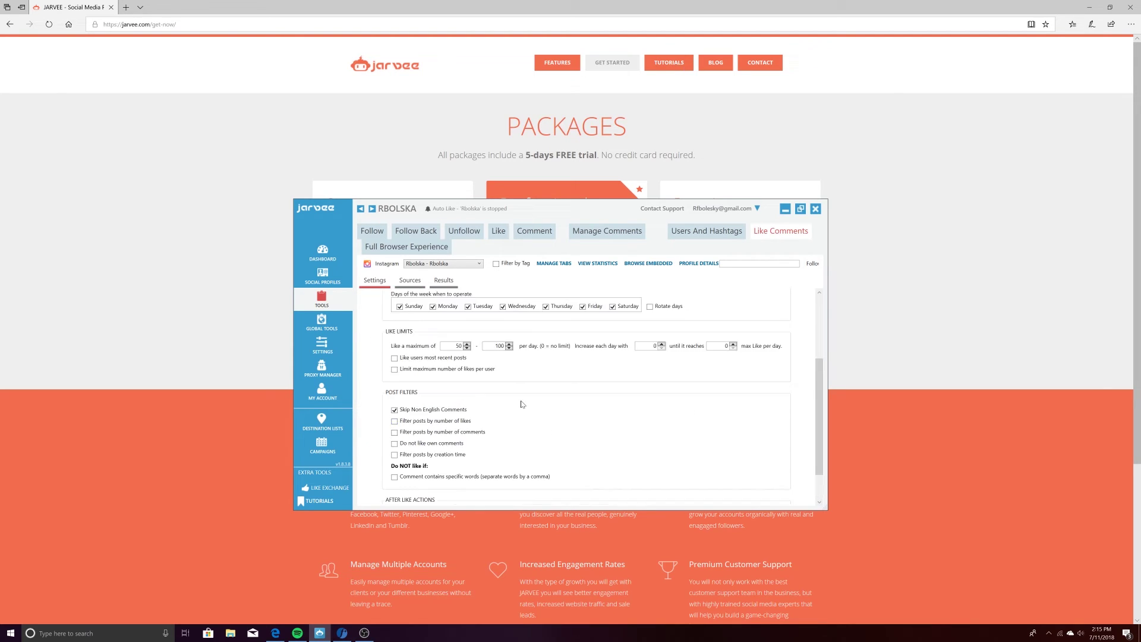
# Step: Review the daily like limits and switch the Like Comments status to STARTED
pyautogui.doubleClick(459, 349)
pyautogui.doubleClick(657, 348)
pyautogui.scroll(3, 447, 380)
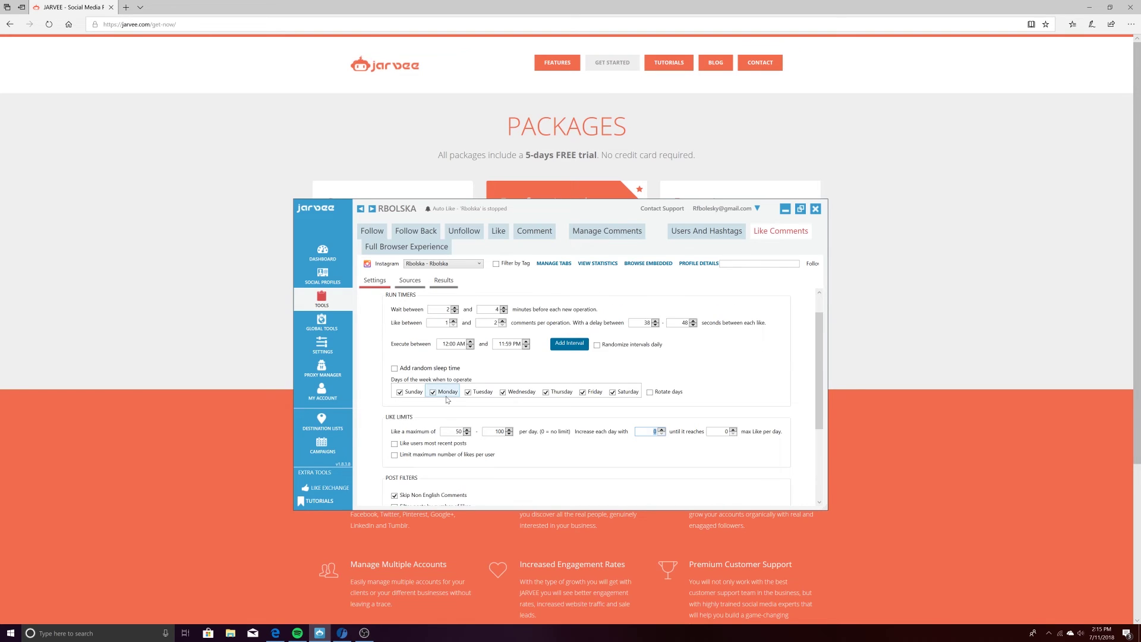
pyautogui.scroll(1, 416, 297)
pyautogui.click(404, 305)
pyautogui.click(410, 280)
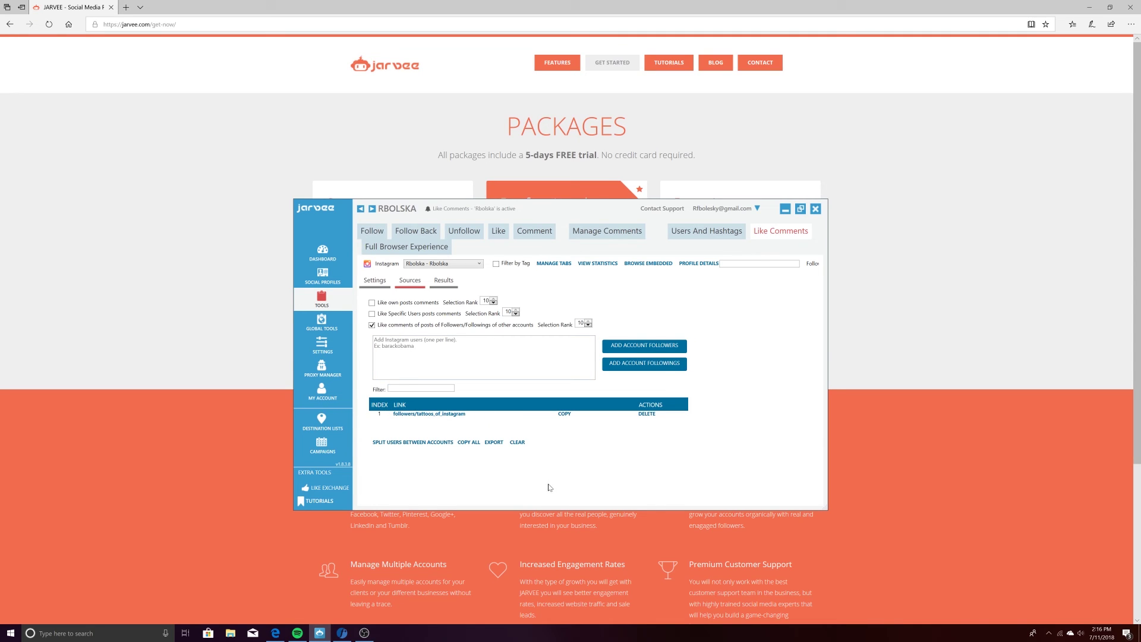
pyautogui.click(323, 276)
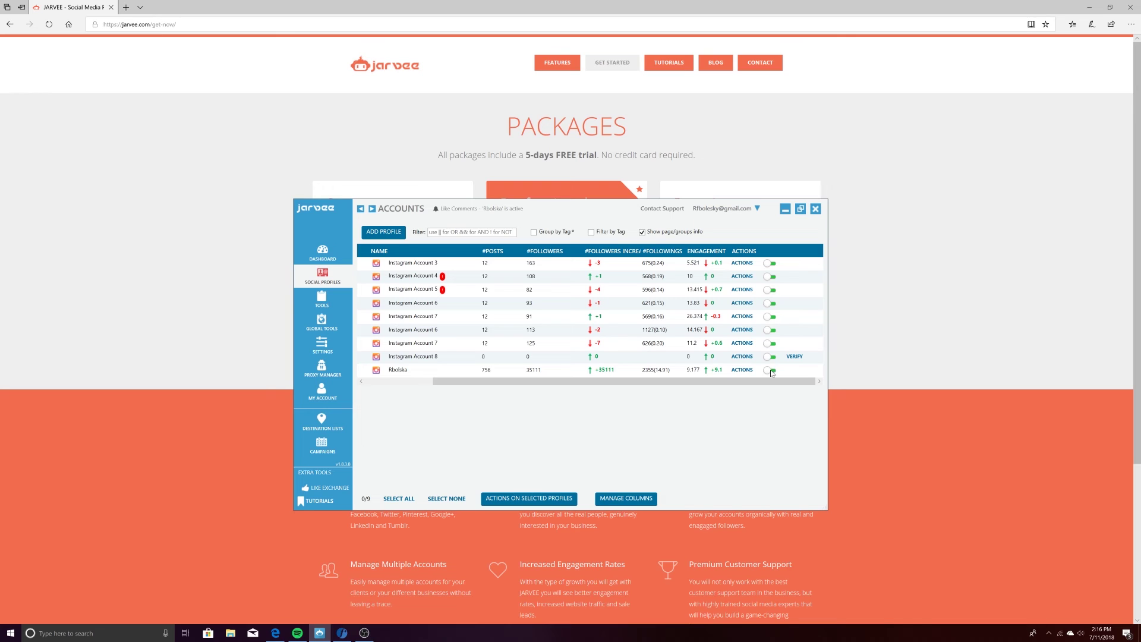
# Step: View the Dashboard Summary log showing Like Comments active for the main account
pyautogui.moveTo(713, 382); pyautogui.dragTo(484, 385)
pyautogui.click(321, 254)
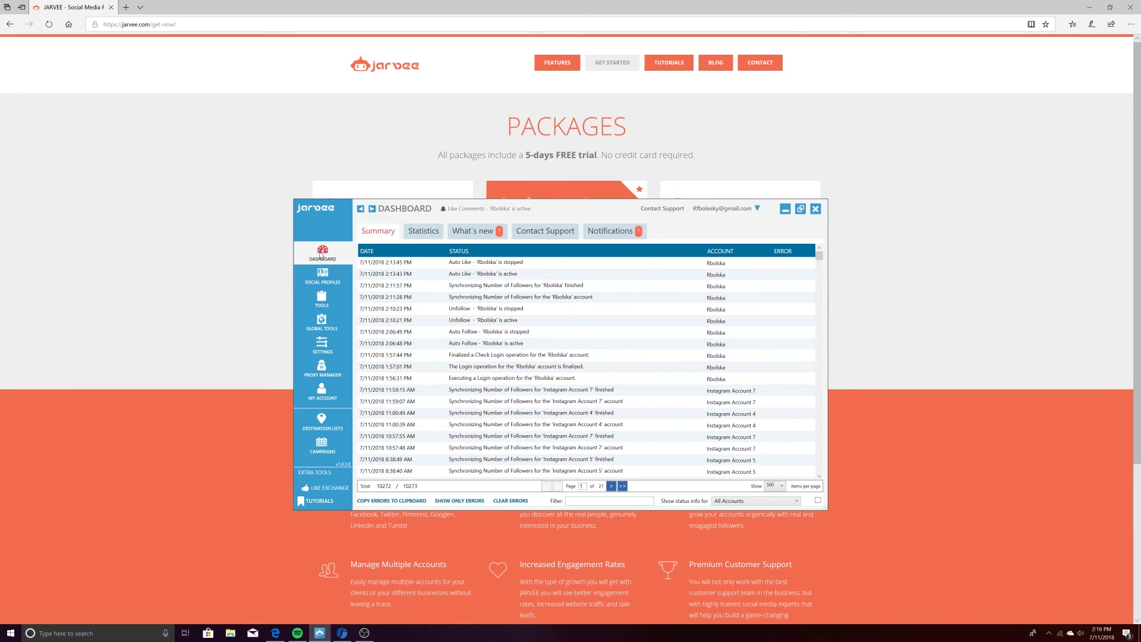